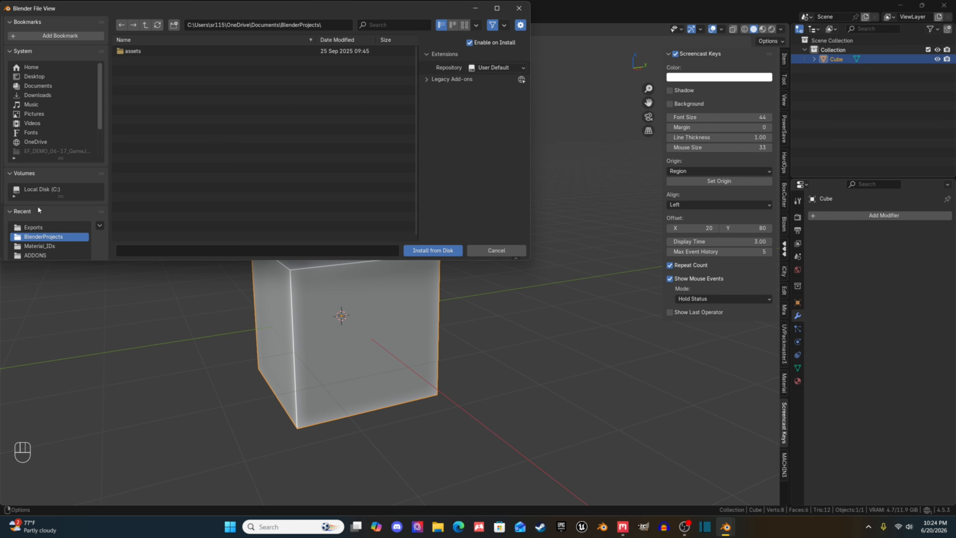
# Locate add-on-screencast-keys-v4.2.2.zip in the ADDONS folder and close the install dialog without installing it.
pyautogui.click(37, 76)
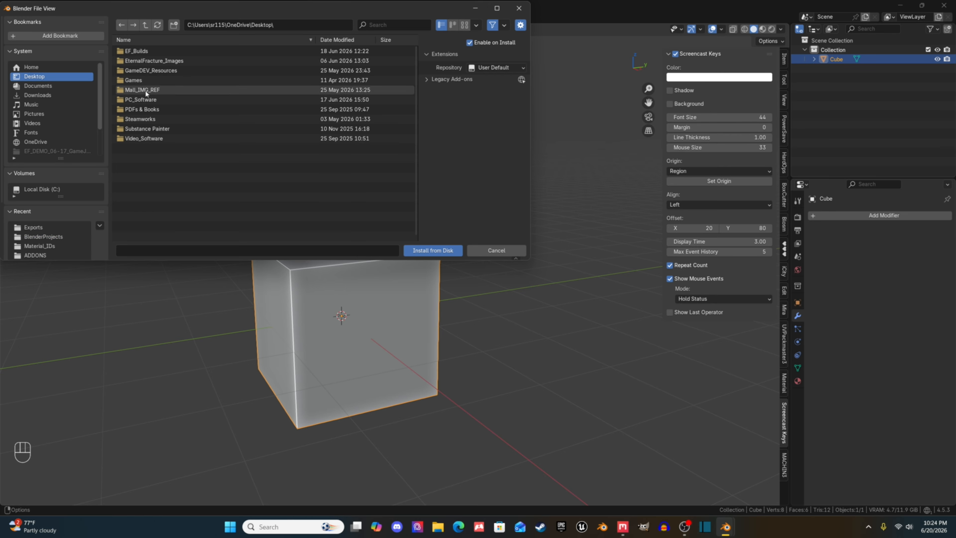
pyautogui.doubleClick(147, 71)
pyautogui.doubleClick(146, 52)
pyautogui.doubleClick(147, 51)
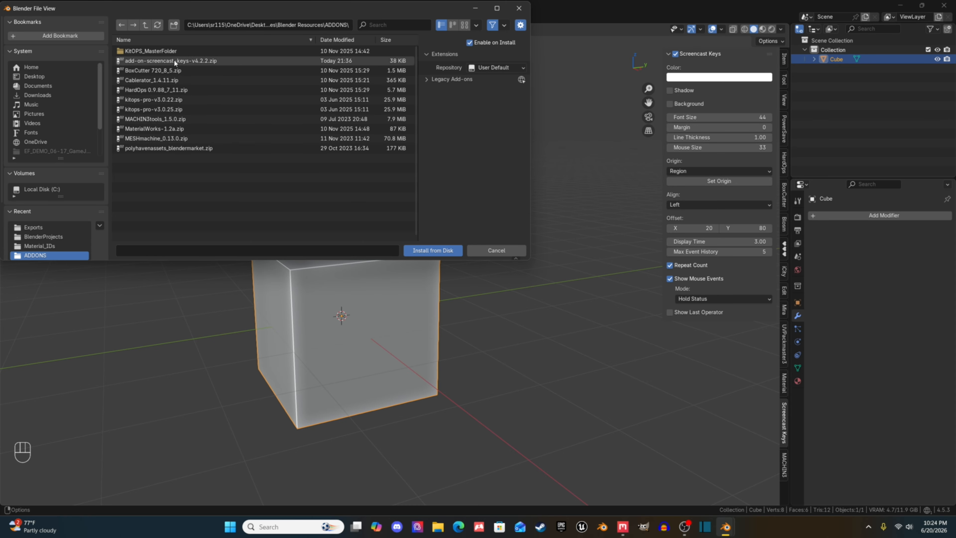
pyautogui.click(158, 62)
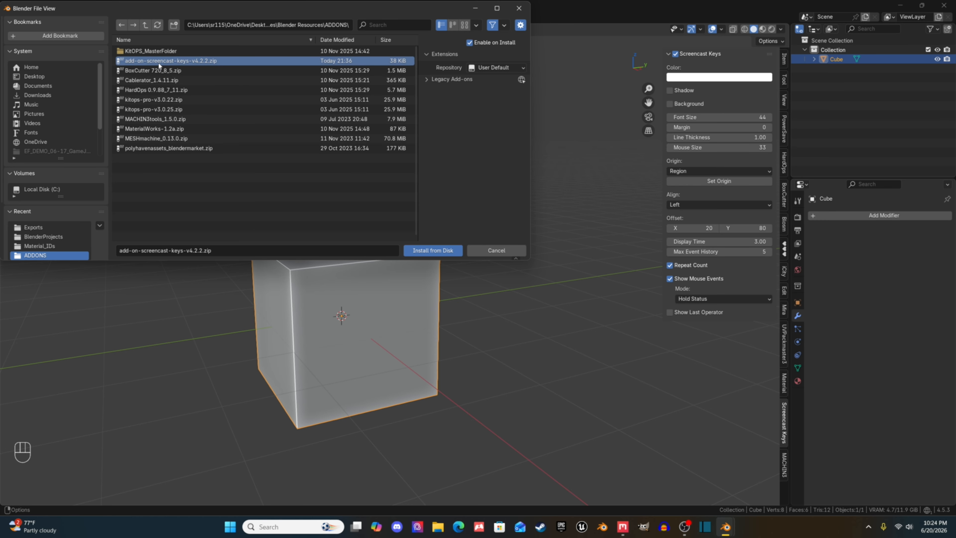
pyautogui.click(492, 250)
pyautogui.click(301, 8)
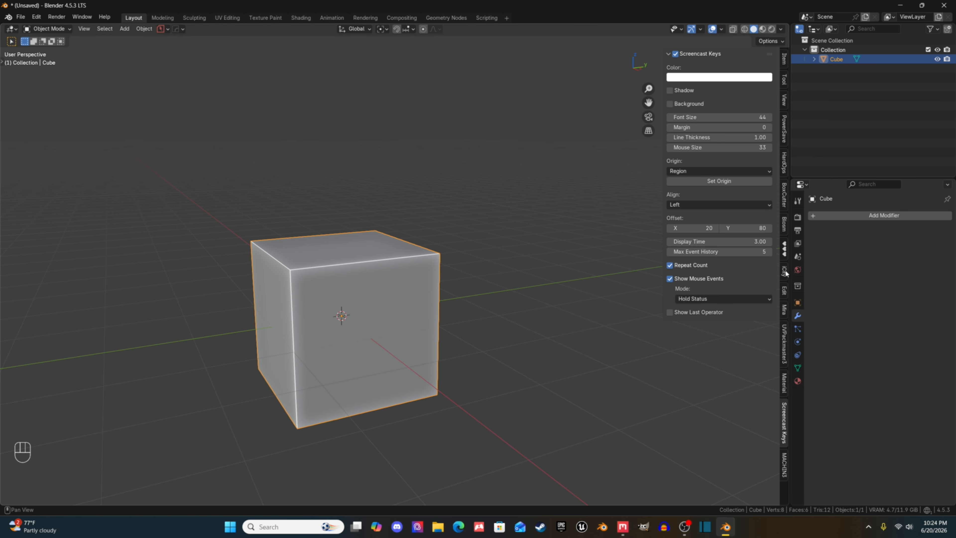
# Change the Screencast Keys display color to green and hide the sidebar.
pyautogui.click(696, 77)
pyautogui.moveTo(714, 126); pyautogui.dragTo(680, 113)
pyautogui.press('n')
pyautogui.press('f')
# Open LumentumCrate1.blend from the BlenderProjects folder.
pyautogui.click(21, 17)
pyautogui.click(29, 37)
pyautogui.click(485, 280)
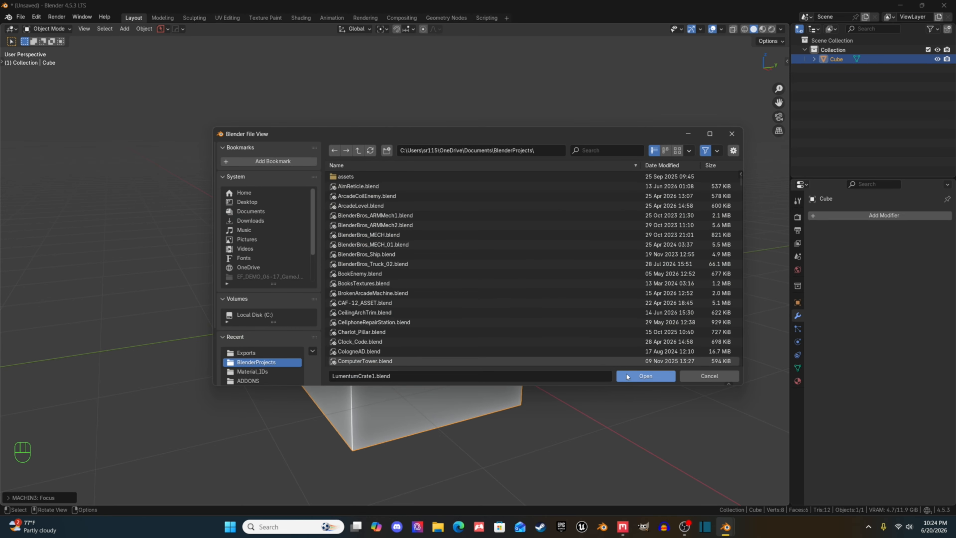
pyautogui.click(626, 376)
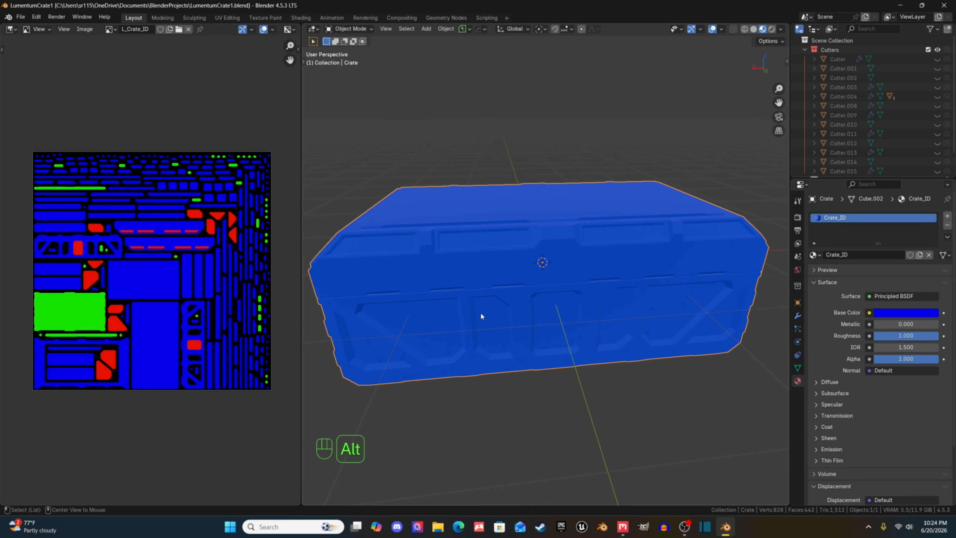
# Narrow the image editor area beside the viewport and switch it to the Shader Editor.
pyautogui.moveTo(489, 313); pyautogui.dragTo(502, 299, button='middle')
pyautogui.moveTo(302, 320); pyautogui.dragTo(264, 325)
pyautogui.scroll(-1, 204, 336)
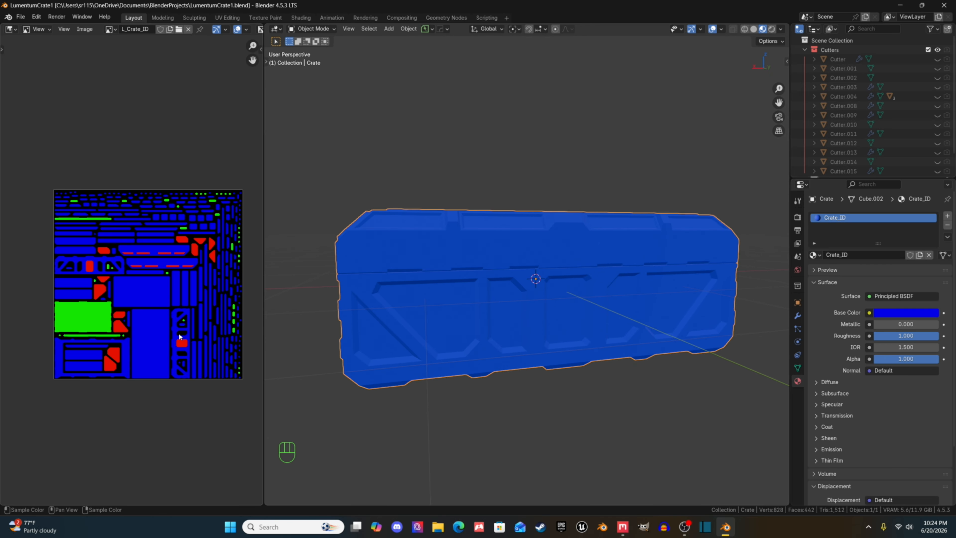
pyautogui.moveTo(172, 332); pyautogui.dragTo(154, 330, button='middle')
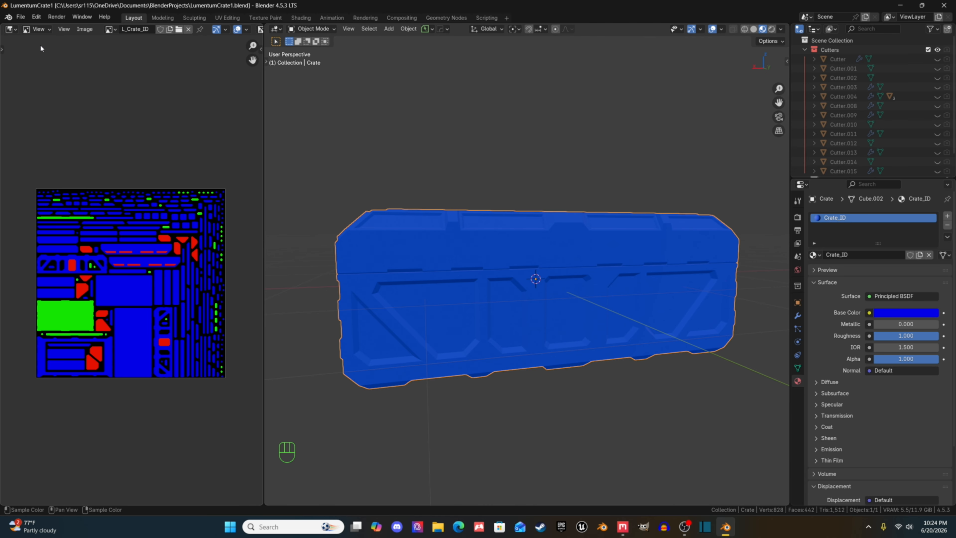
pyautogui.click(15, 31)
pyautogui.click(33, 105)
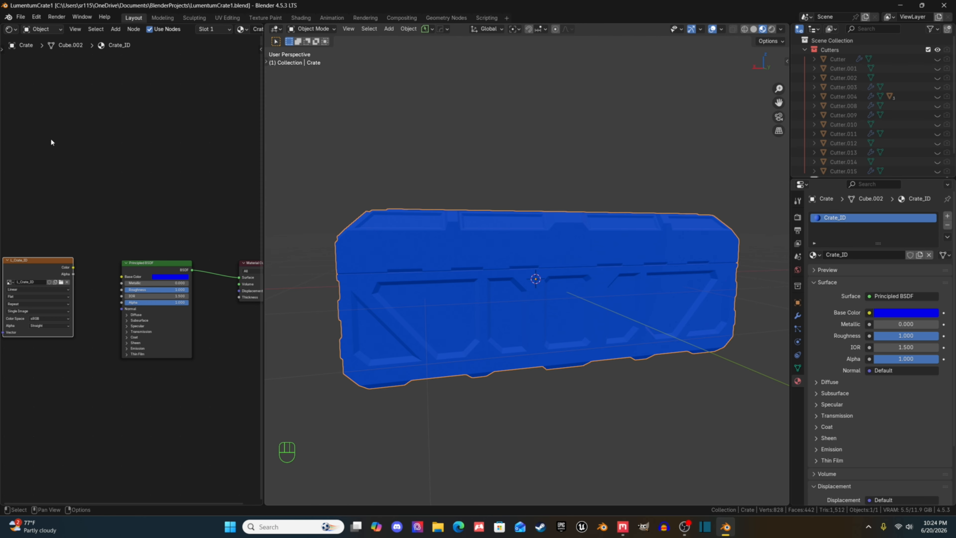
# Add a second material slot to the crate with a new material named Trim.
pyautogui.moveTo(464, 318); pyautogui.dragTo(570, 173, button='middle')
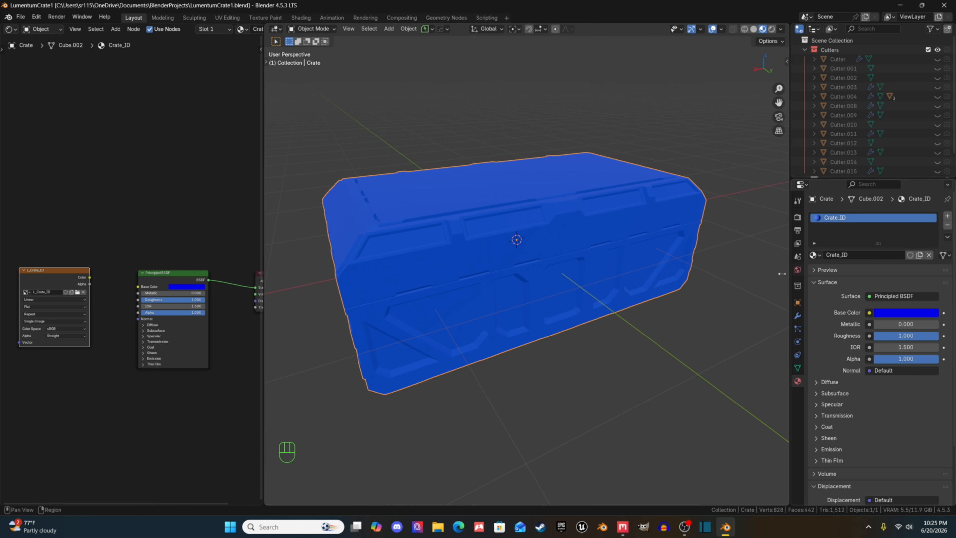
pyautogui.click(493, 286)
pyautogui.click(947, 216)
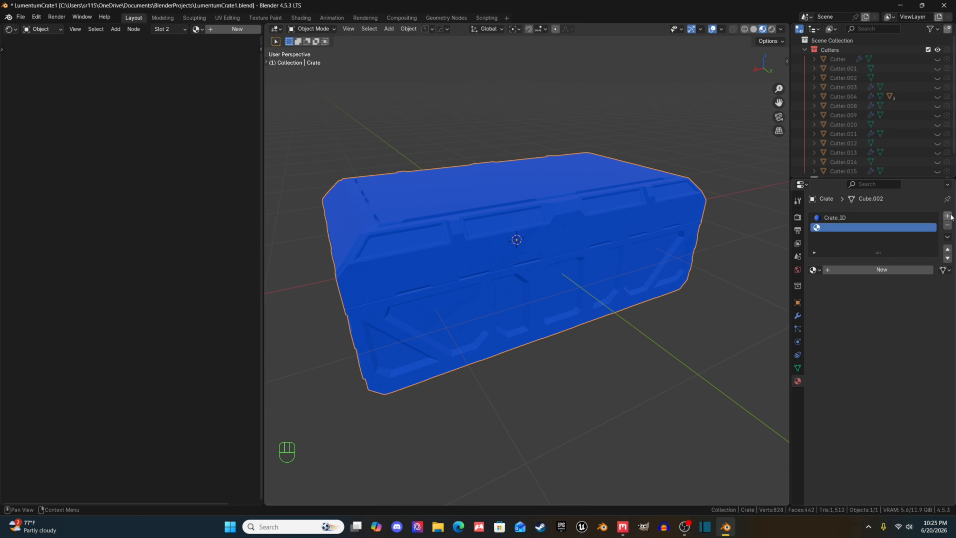
pyautogui.click(830, 270)
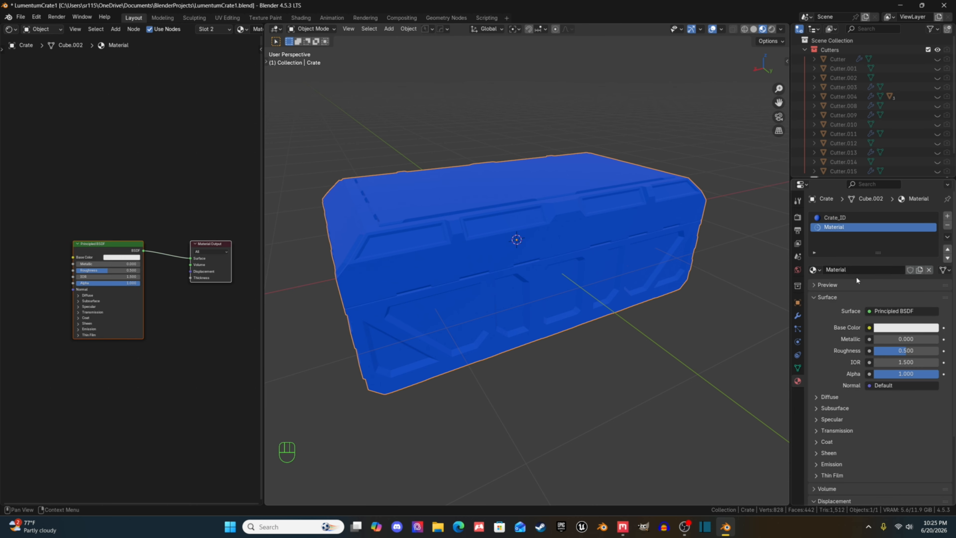
pyautogui.doubleClick(851, 270)
pyautogui.write('Trim')
pyautogui.press('Return')
# Give the Trim material a magenta base color and a roughness of 1.000.
pyautogui.click(906, 327)
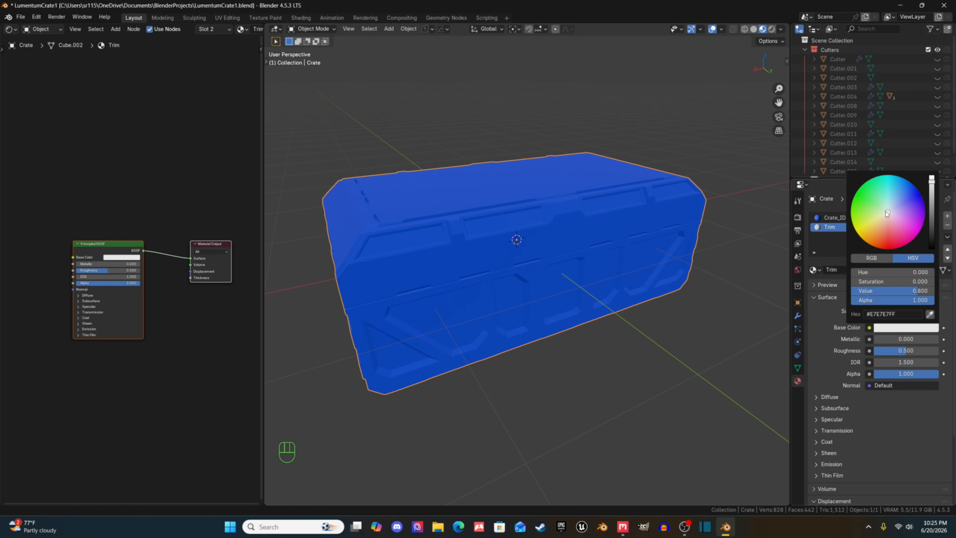
pyautogui.moveTo(886, 211); pyautogui.dragTo(859, 198)
pyautogui.click(903, 327)
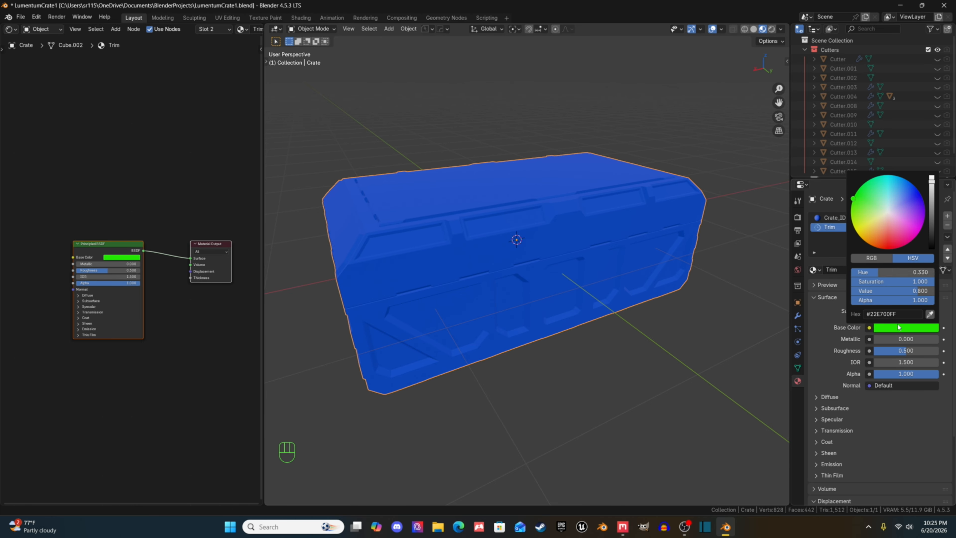
pyautogui.moveTo(920, 231); pyautogui.dragTo(920, 234)
pyautogui.moveTo(919, 352); pyautogui.dragTo(940, 352)
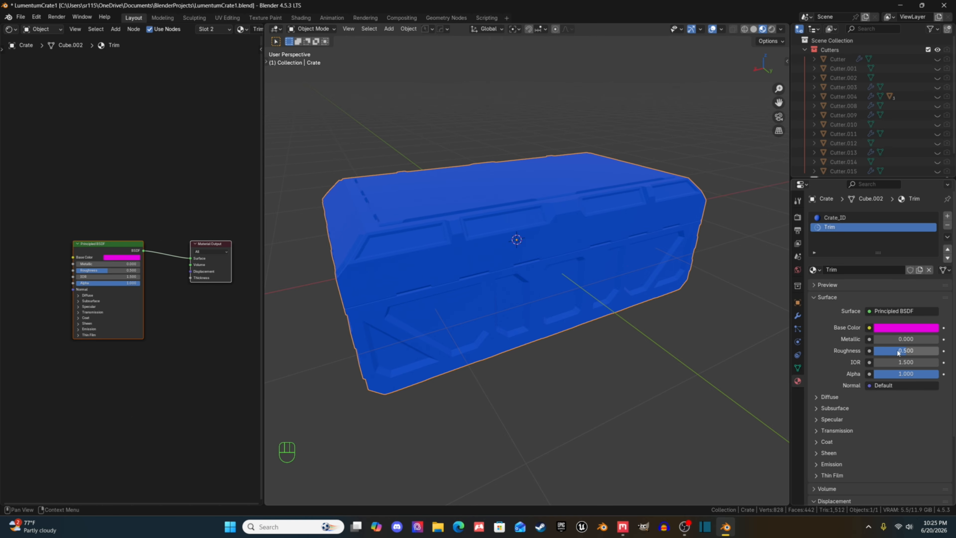
# In Edit Mode, assign Trim to the four lid and seven body inset panel faces on one long side of the crate.
pyautogui.press('Tab')
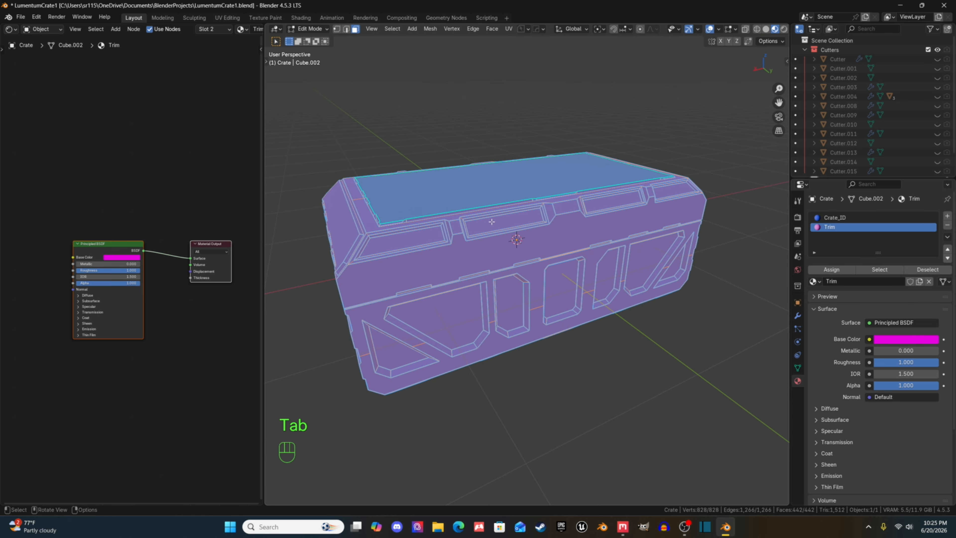
pyautogui.click(505, 221)
pyautogui.keyDown('shift'); pyautogui.click(402, 241); pyautogui.keyUp('shift')
pyautogui.keyDown('shift'); pyautogui.click(598, 203); pyautogui.keyUp('shift')
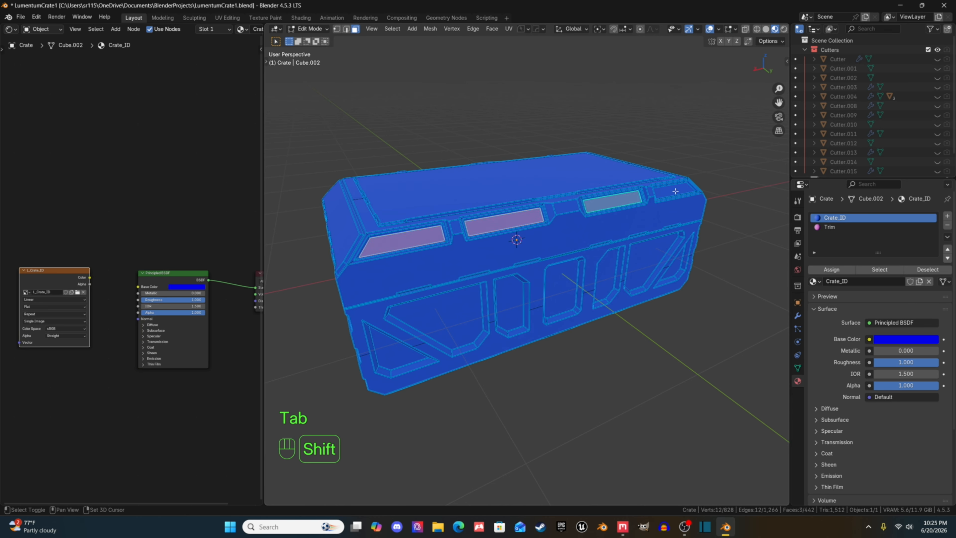
pyautogui.keyDown('shift'); pyautogui.click(674, 191); pyautogui.keyUp('shift')
pyautogui.keyDown('shift'); pyautogui.click(676, 264); pyautogui.keyUp('shift')
pyautogui.keyDown('shift'); pyautogui.click(651, 258); pyautogui.keyUp('shift')
pyautogui.keyDown('shift'); pyautogui.click(595, 278); pyautogui.keyUp('shift')
pyautogui.keyDown('shift'); pyautogui.click(562, 288); pyautogui.keyUp('shift')
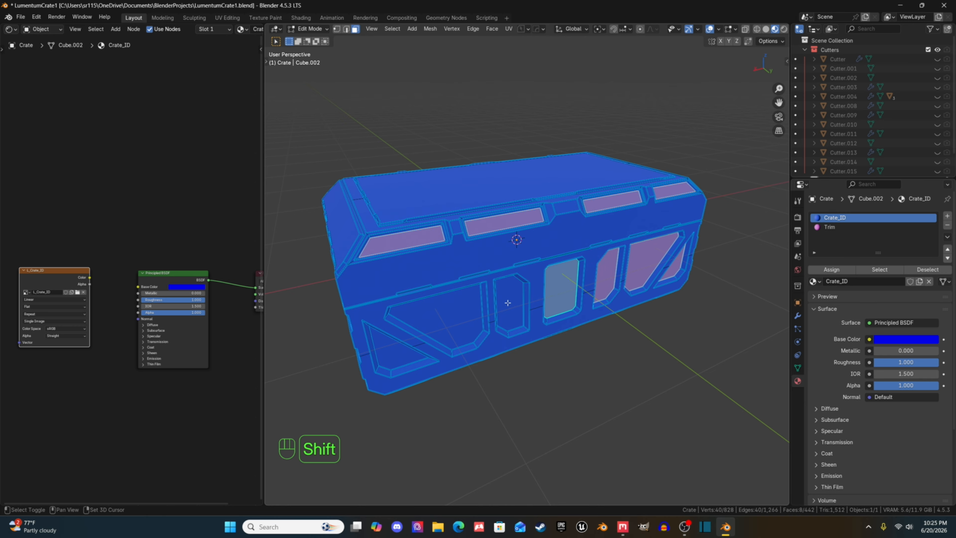
pyautogui.keyDown('shift'); pyautogui.click(510, 304); pyautogui.keyUp('shift')
pyautogui.keyDown('shift'); pyautogui.click(437, 314); pyautogui.keyUp('shift')
pyautogui.keyDown('shift'); pyautogui.click(393, 349); pyautogui.keyUp('shift')
pyautogui.click(832, 270)
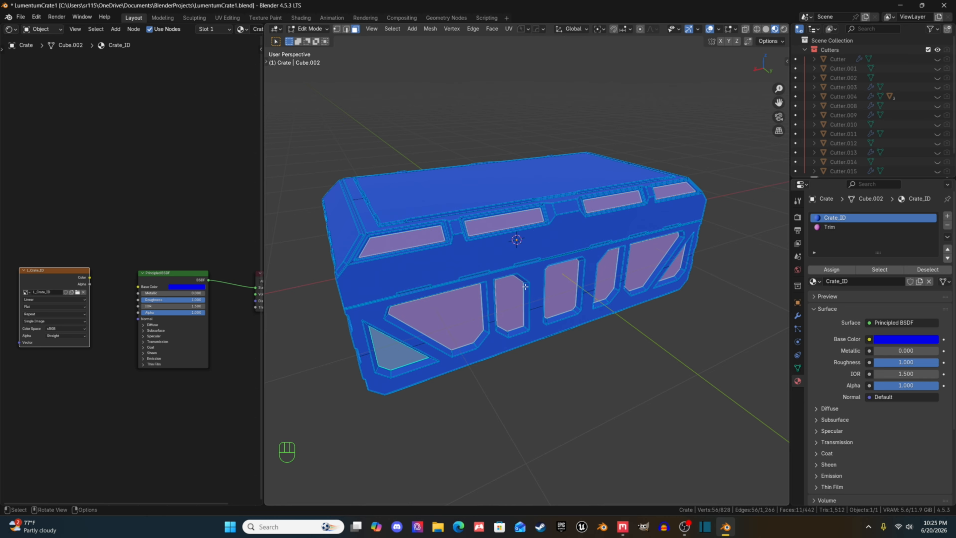
pyautogui.click(830, 226)
pyautogui.click(832, 270)
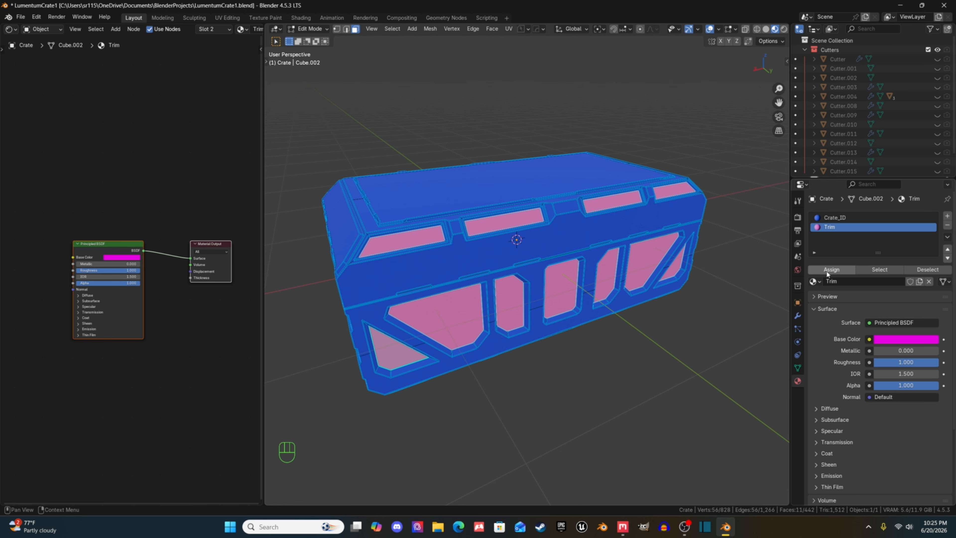
# Assign Trim to the matching eleven inset panel faces on the crate's opposite long side.
pyautogui.moveTo(459, 249); pyautogui.dragTo(640, 273, button='middle')
pyautogui.scroll(-1, 584, 285)
pyautogui.moveTo(538, 321)
pyautogui.keyDown('shift'); pyautogui.mouseDown(button='middle')
pyautogui.moveTo(549, 325)
pyautogui.moveTo(534, 325)
pyautogui.mouseUp(button='middle'); pyautogui.keyUp('shift')
pyautogui.click(533, 325)
pyautogui.keyDown('shift'); pyautogui.click(612, 355); pyautogui.keyUp('shift')
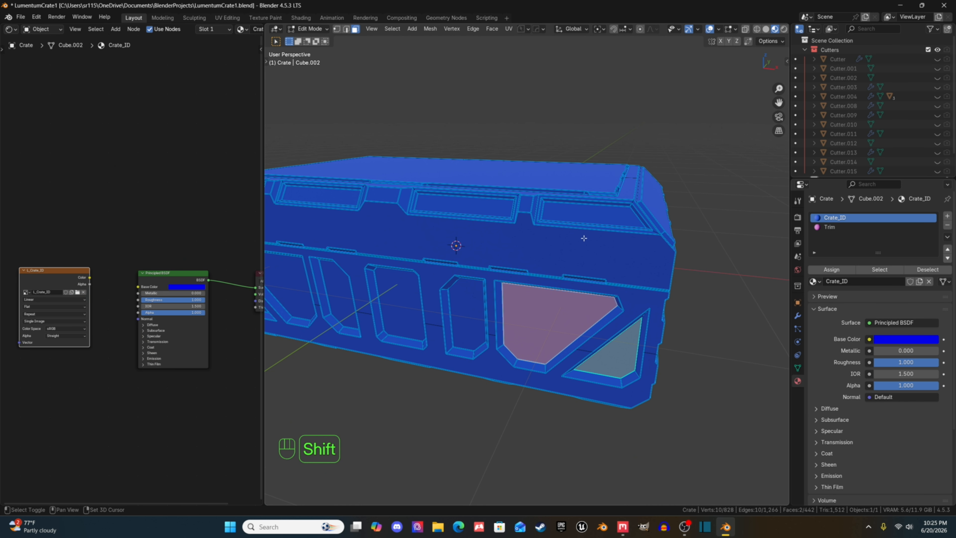
pyautogui.keyDown('shift'); pyautogui.click(571, 213); pyautogui.keyUp('shift')
pyautogui.keyDown('shift'); pyautogui.click(464, 205); pyautogui.keyUp('shift')
pyautogui.keyDown('shift'); pyautogui.click(467, 314); pyautogui.keyUp('shift')
pyautogui.keyDown('shift'); pyautogui.click(394, 304); pyautogui.keyUp('shift')
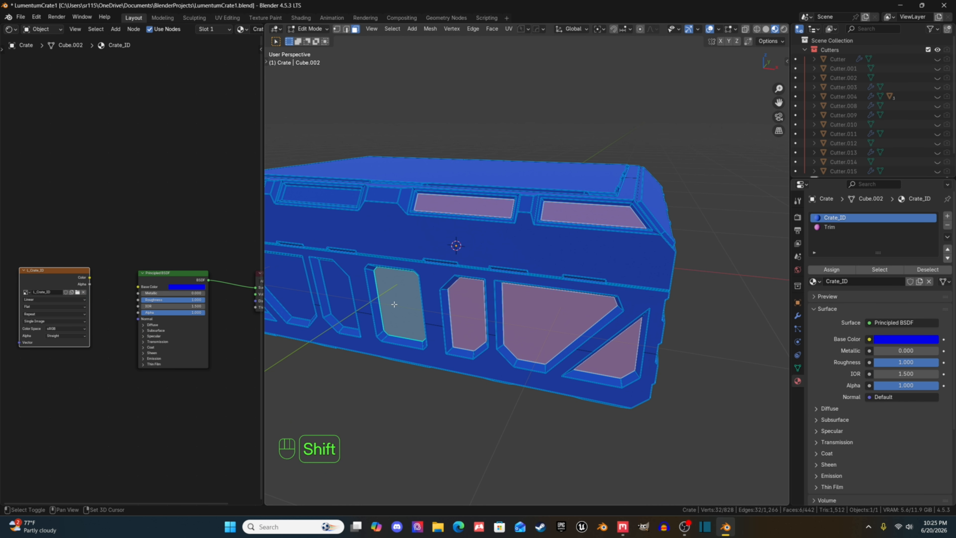
pyautogui.keyDown('shift'); pyautogui.click(339, 201); pyautogui.keyUp('shift')
pyautogui.moveTo(340, 200); pyautogui.dragTo(422, 286, button='middle')
pyautogui.keyDown('shift'); pyautogui.click(440, 302); pyautogui.keyUp('shift')
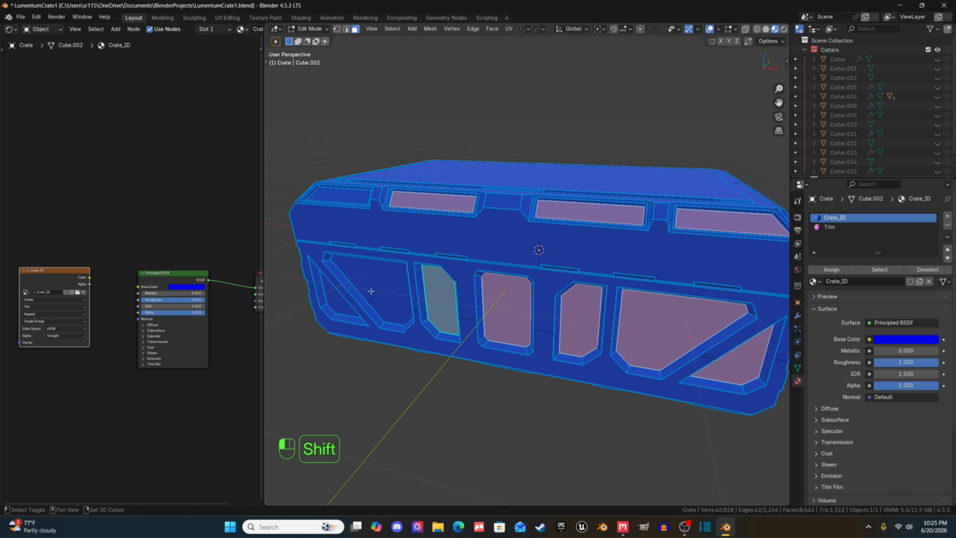
pyautogui.keyDown('shift'); pyautogui.click(372, 291); pyautogui.keyUp('shift')
pyautogui.keyDown('shift'); pyautogui.click(339, 306); pyautogui.keyUp('shift')
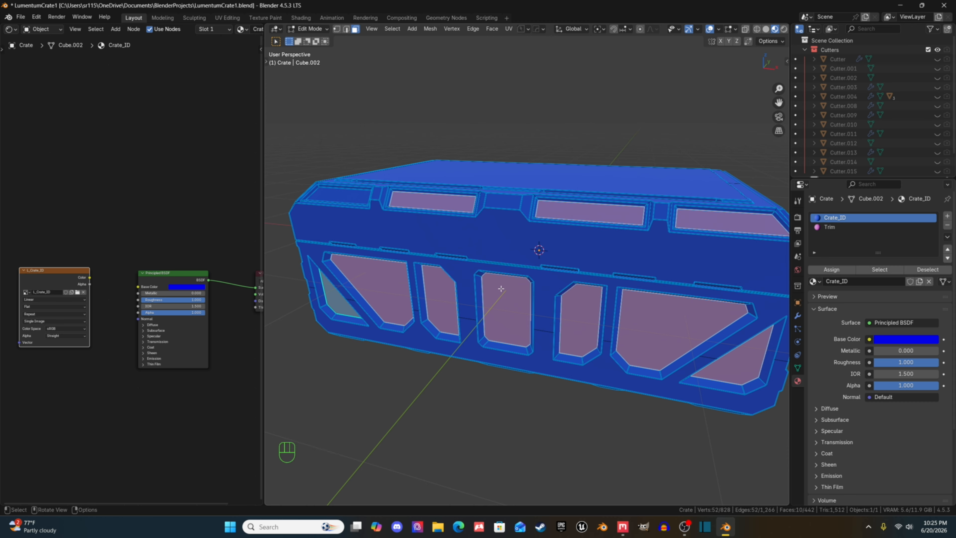
pyautogui.keyDown('shift'); pyautogui.click(357, 200); pyautogui.keyUp('shift')
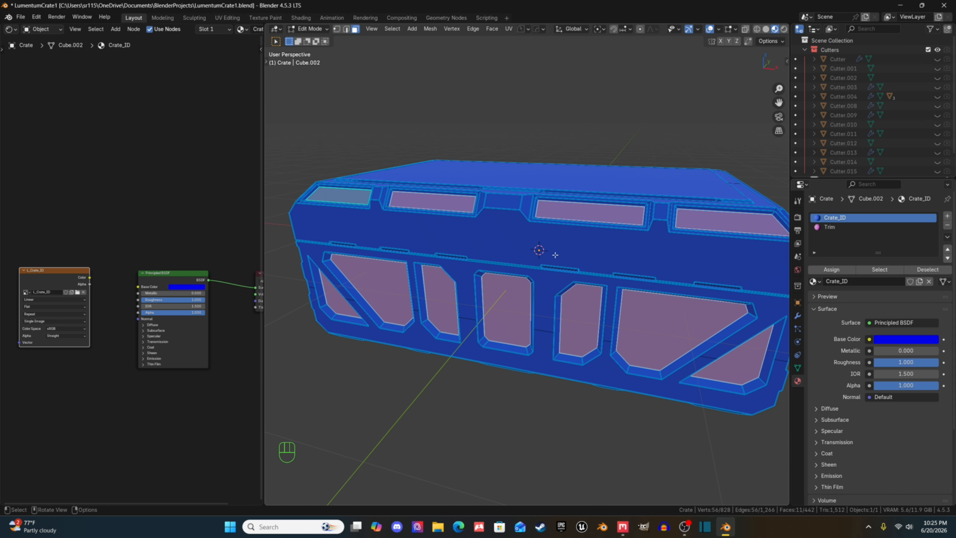
pyautogui.click(835, 227)
pyautogui.click(832, 270)
# Examine the material assignment on the crate's panels from several angles.
pyautogui.scroll(-2, 468, 314)
pyautogui.moveTo(467, 314); pyautogui.dragTo(683, 284, button='middle')
pyautogui.moveTo(682, 284); pyautogui.dragTo(595, 279, button='middle')
pyautogui.keyDown('shift'); pyautogui.moveTo(521, 278); pyautogui.dragTo(548, 298, button='middle'); pyautogui.keyUp('shift')
pyautogui.keyDown('shift'); pyautogui.moveTo(553, 290); pyautogui.dragTo(533, 240, button='middle'); pyautogui.keyUp('shift')
pyautogui.scroll(3, 524, 271)
pyautogui.moveTo(496, 287)
pyautogui.mouseDown(button='middle')
pyautogui.moveTo(505, 314)
pyautogui.moveTo(490, 291)
pyautogui.mouseUp(button='middle')
pyautogui.scroll(-1, 504, 300)
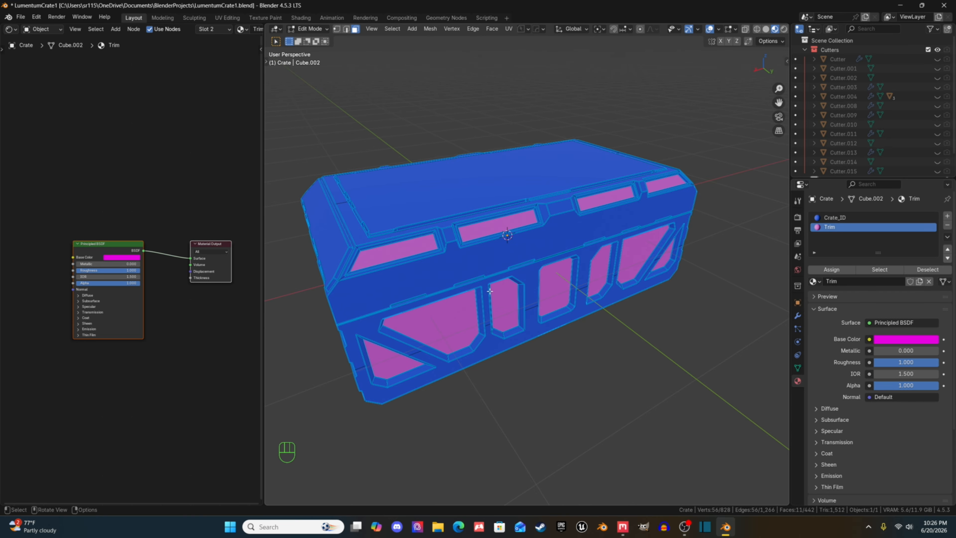
pyautogui.moveTo(490, 291); pyautogui.dragTo(406, 231, button='middle')
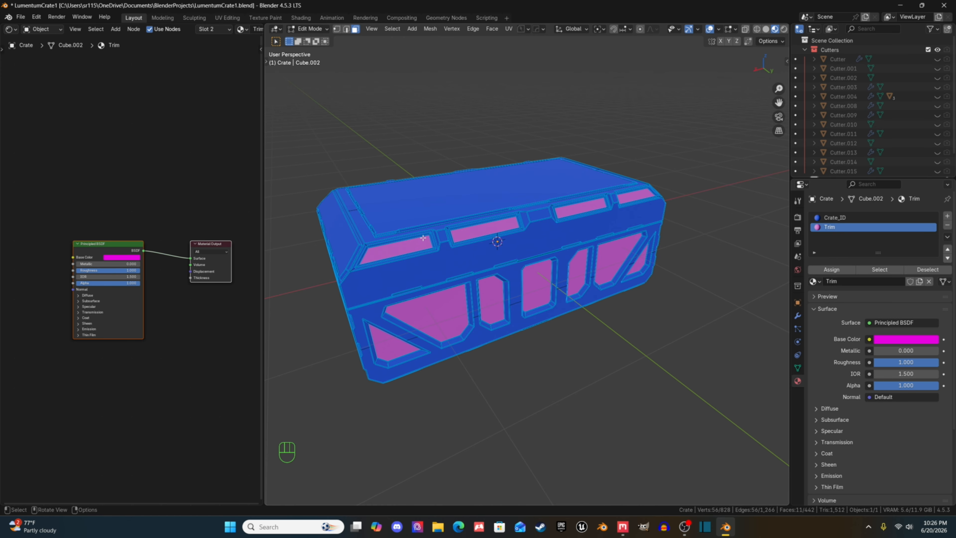
# Select the lid's top panel with its seam-delimited linked faces and assign them a new material named Lid_TOP.
pyautogui.moveTo(438, 237); pyautogui.dragTo(417, 237, button='middle')
pyautogui.click(434, 235)
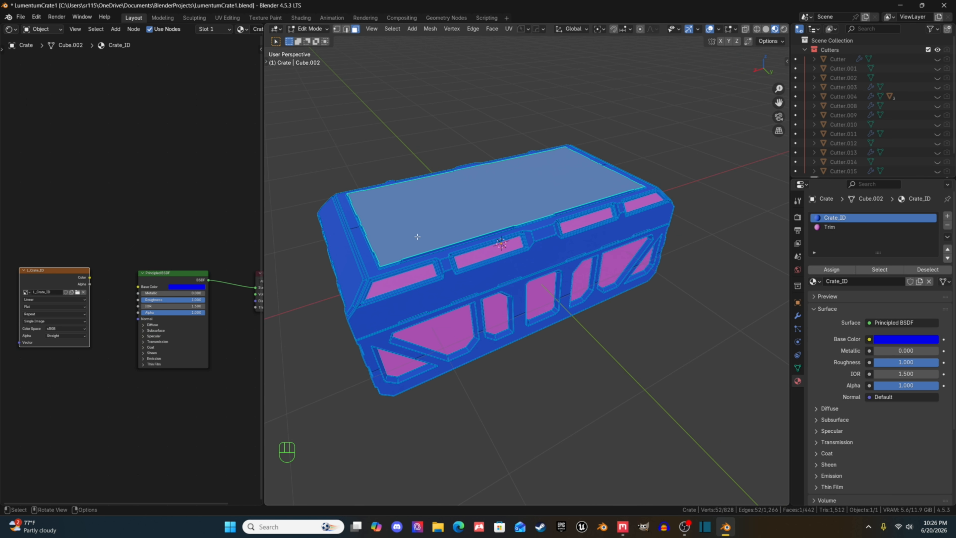
pyautogui.press('l')
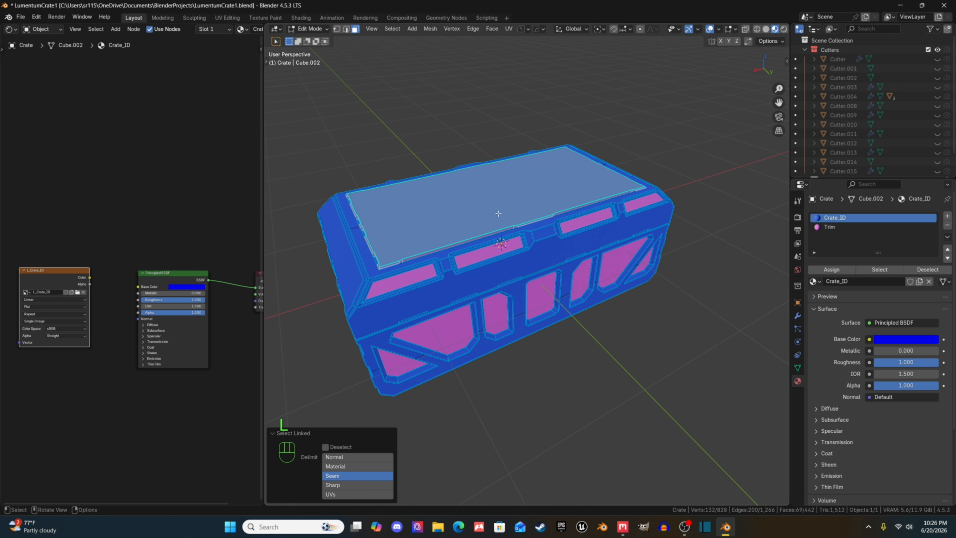
pyautogui.click(948, 216)
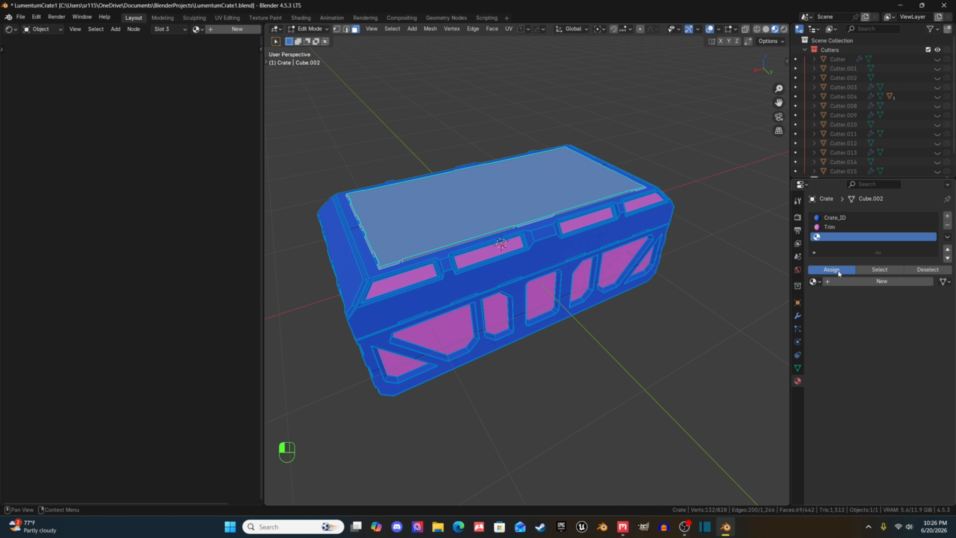
pyautogui.click(828, 270)
pyautogui.click(851, 282)
pyautogui.doubleClick(851, 282)
pyautogui.write('Lid_TOP')
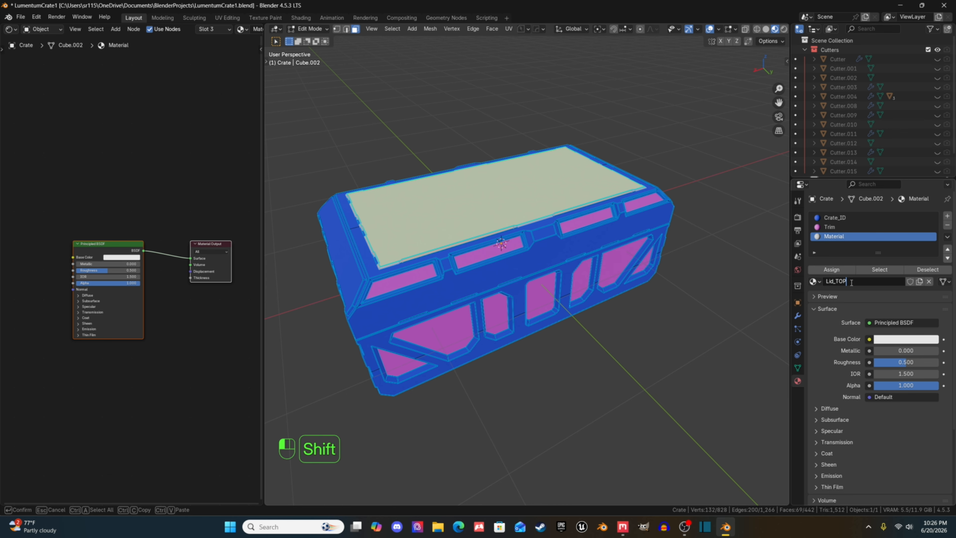
pyautogui.press('Return')
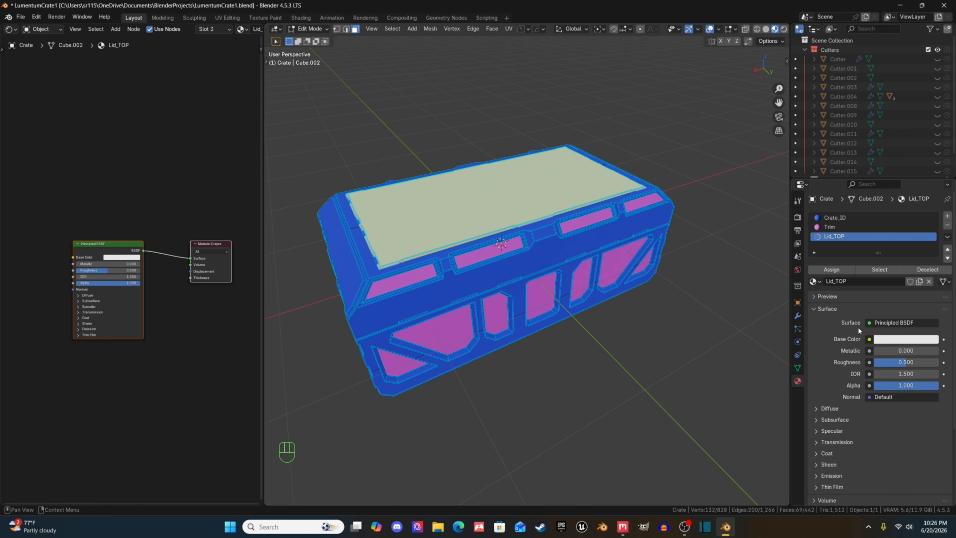
# Give Lid_TOP a bright green base color and a roughness of 1.000, and return to Object Mode.
pyautogui.click(878, 340)
pyautogui.moveTo(888, 224); pyautogui.dragTo(854, 208)
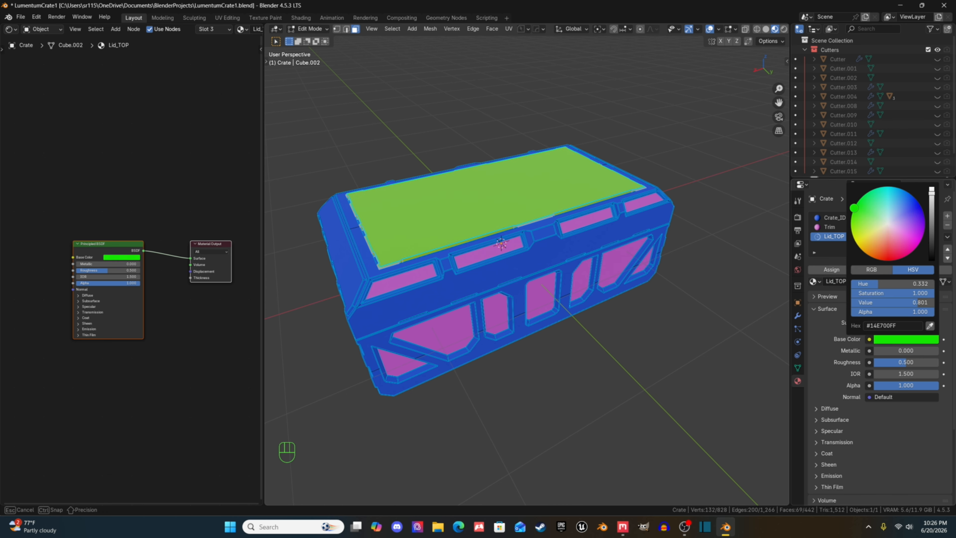
pyautogui.moveTo(893, 362); pyautogui.dragTo(934, 362)
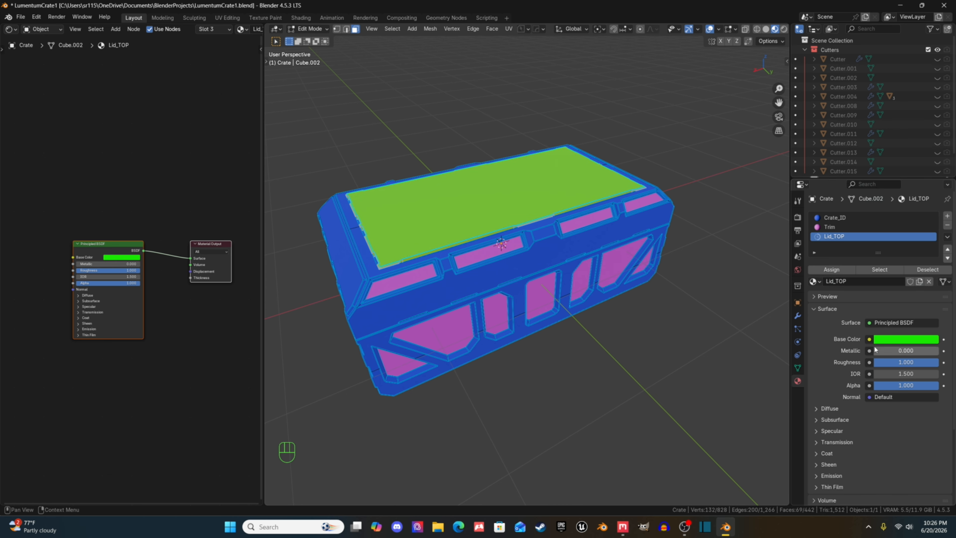
pyautogui.moveTo(678, 376); pyautogui.dragTo(612, 306, button='middle')
pyautogui.press('Tab')
pyautogui.keyDown('shift'); pyautogui.moveTo(536, 256); pyautogui.dragTo(631, 252, button='middle'); pyautogui.keyUp('shift')
pyautogui.scroll(3, 507, 283)
pyautogui.scroll(-3, 515, 290)
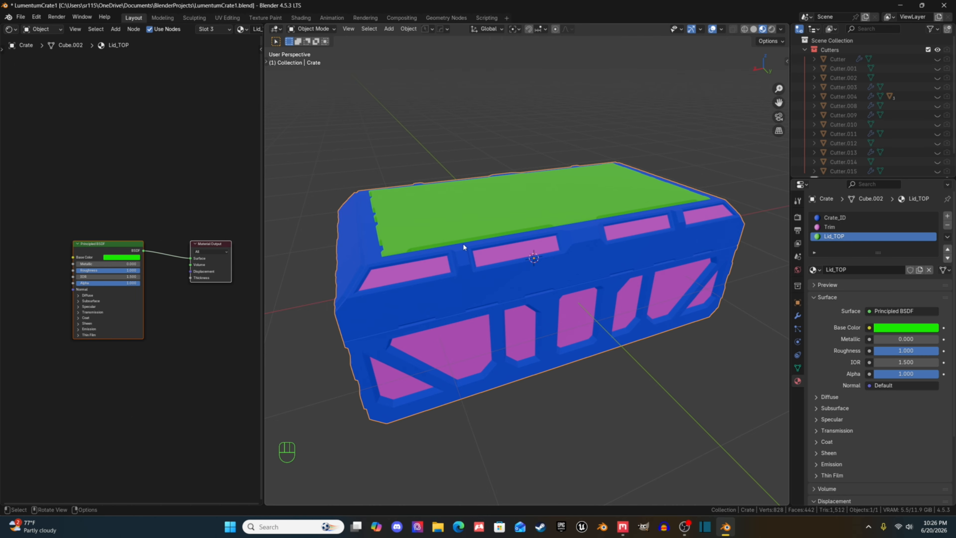
# Check which materials are assigned to the crate's inset panels, lid edge band and lid top, and return to Object Mode.
pyautogui.press('Tab')
pyautogui.click(587, 311)
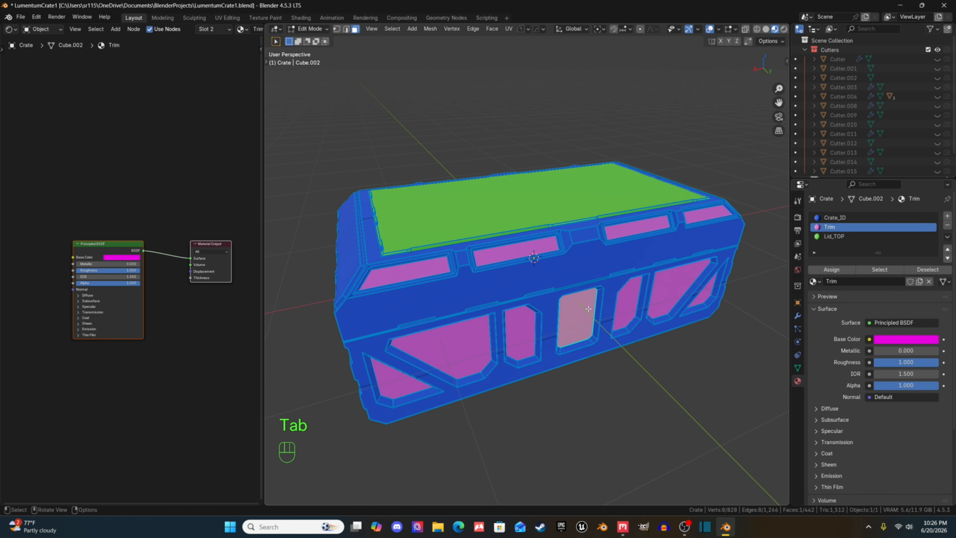
pyautogui.click(509, 254)
pyautogui.click(401, 280)
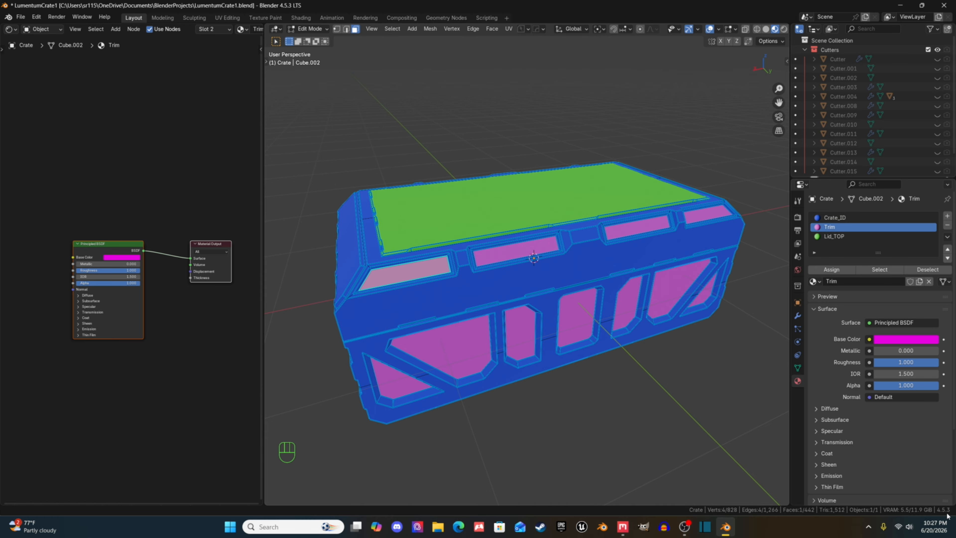
pyautogui.keyDown('alt'); pyautogui.click(445, 300); pyautogui.keyUp('alt')
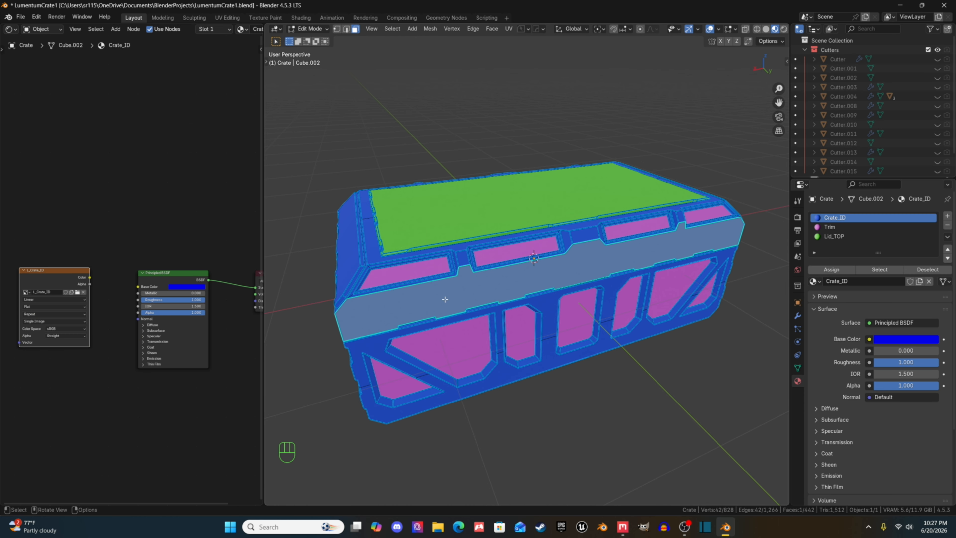
pyautogui.click(499, 218)
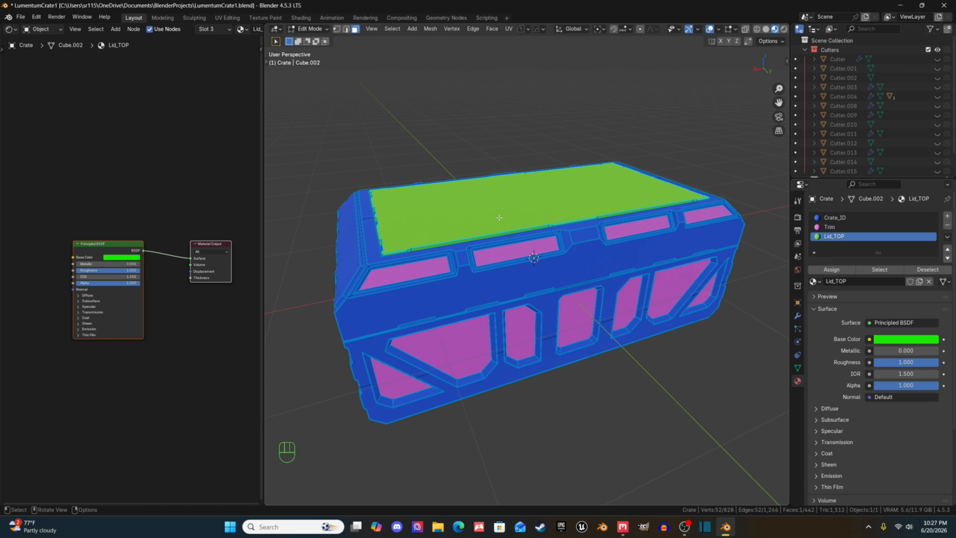
pyautogui.moveTo(937, 362)
pyautogui.mouseDown()
pyautogui.moveTo(884, 362)
pyautogui.moveTo(938, 362)
pyautogui.mouseUp()
pyautogui.press('Tab')
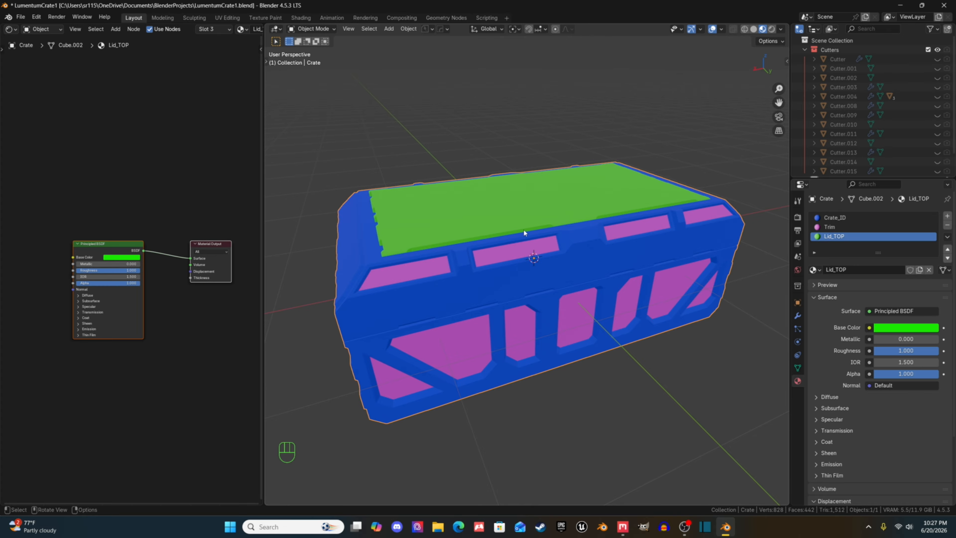
pyautogui.moveTo(473, 247); pyautogui.dragTo(480, 206, button='middle')
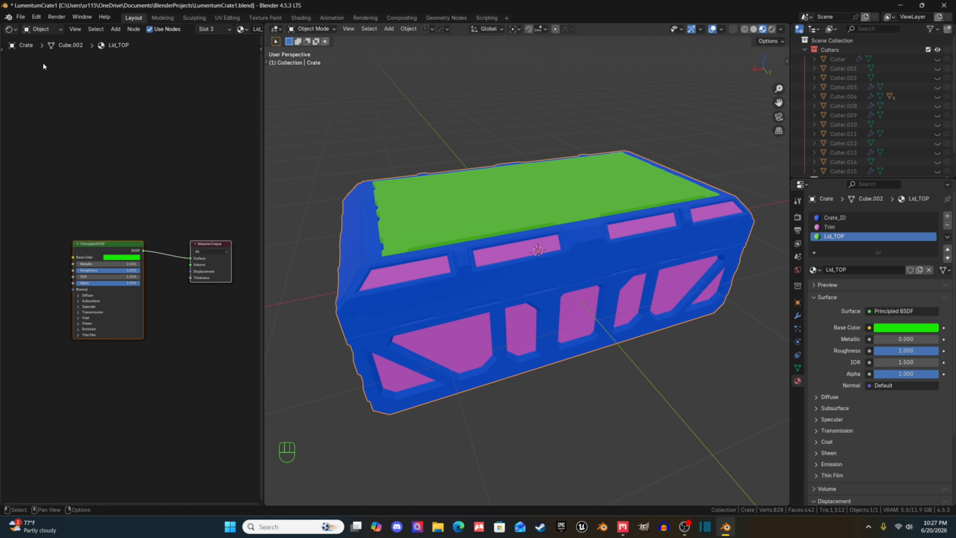
# Delete the existing image texture node from the Crate_ID material.
pyautogui.moveTo(28, 246); pyautogui.dragTo(72, 226, button='middle')
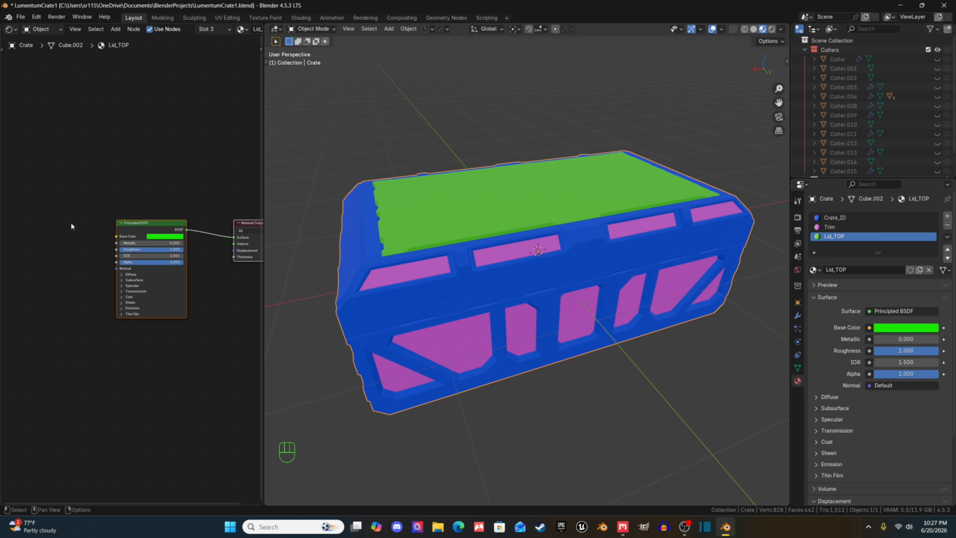
pyautogui.click(835, 217)
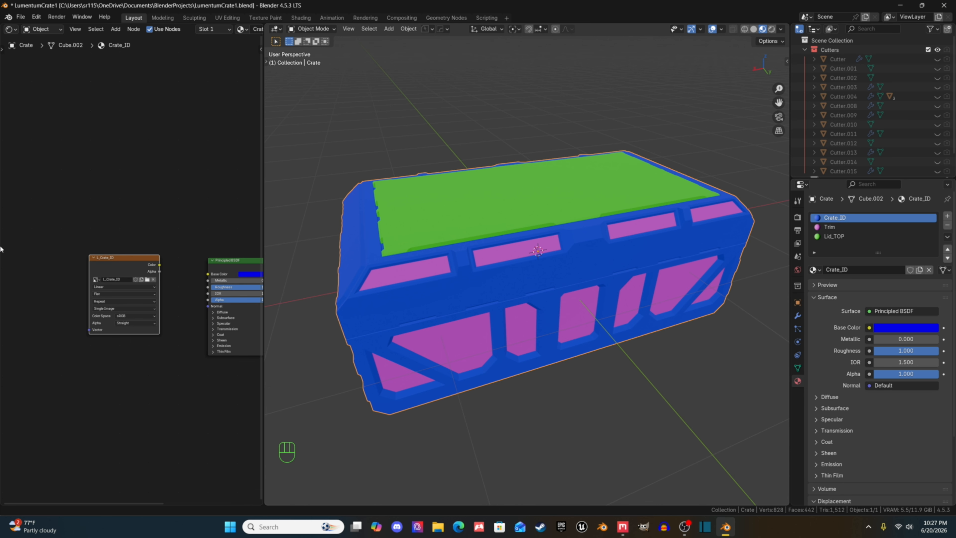
pyautogui.click(105, 258)
pyautogui.press('Delete')
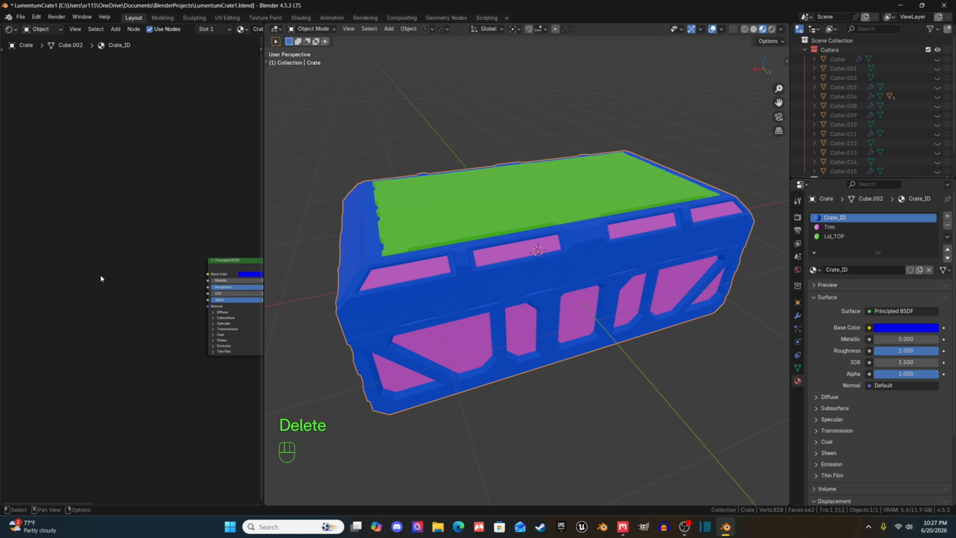
# Add an Image Texture node beside the Principled BSDF in the Crate_ID material and look through its available images.
pyautogui.hotkey('shift', 'a')
pyautogui.click(100, 274)
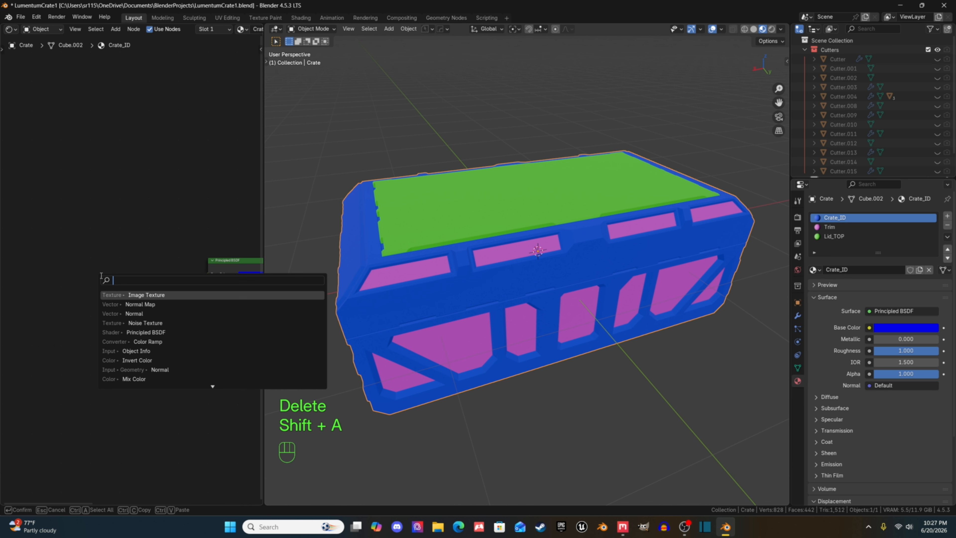
pyautogui.write('ima')
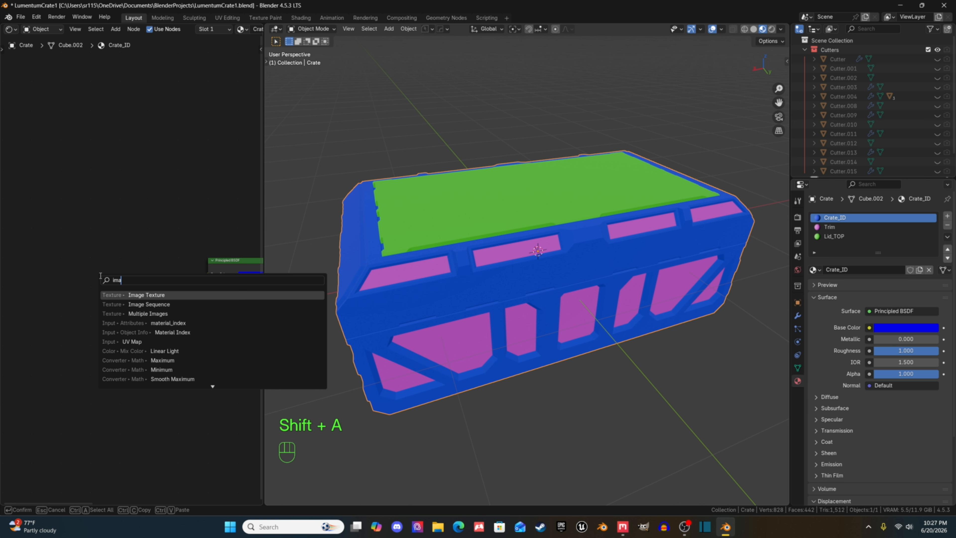
pyautogui.click(152, 295)
pyautogui.click(151, 298)
pyautogui.moveTo(152, 208); pyautogui.dragTo(128, 198, button='middle')
pyautogui.click(76, 283)
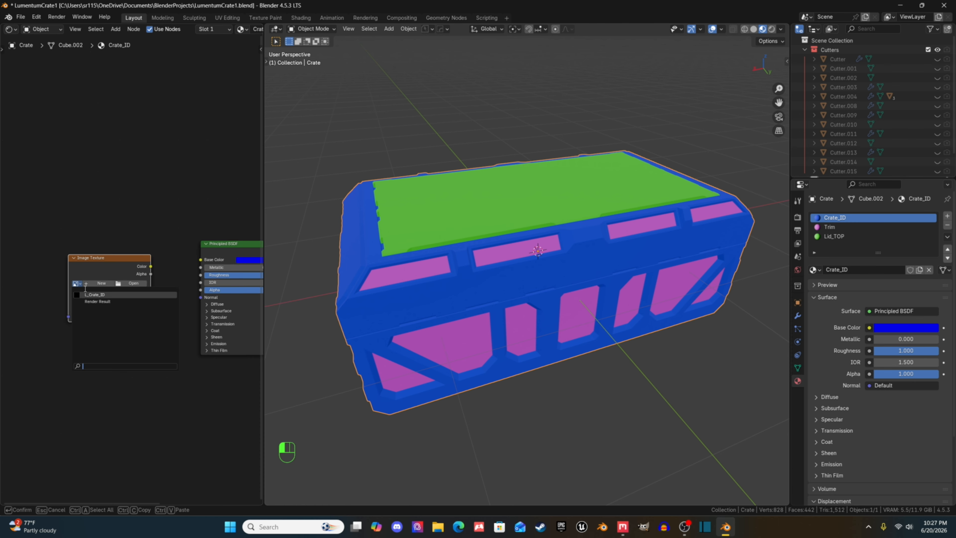
pyautogui.click(94, 295)
pyautogui.click(10, 29)
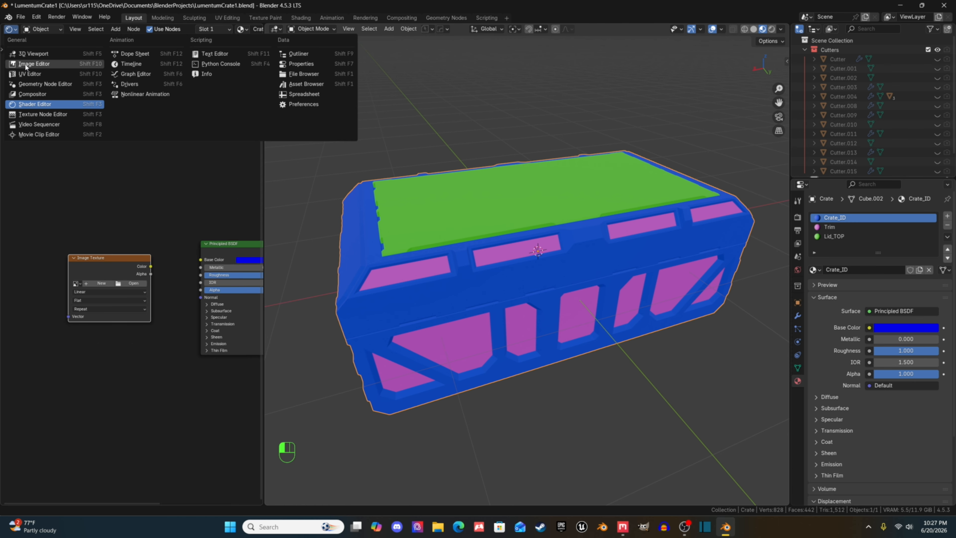
pyautogui.click(25, 64)
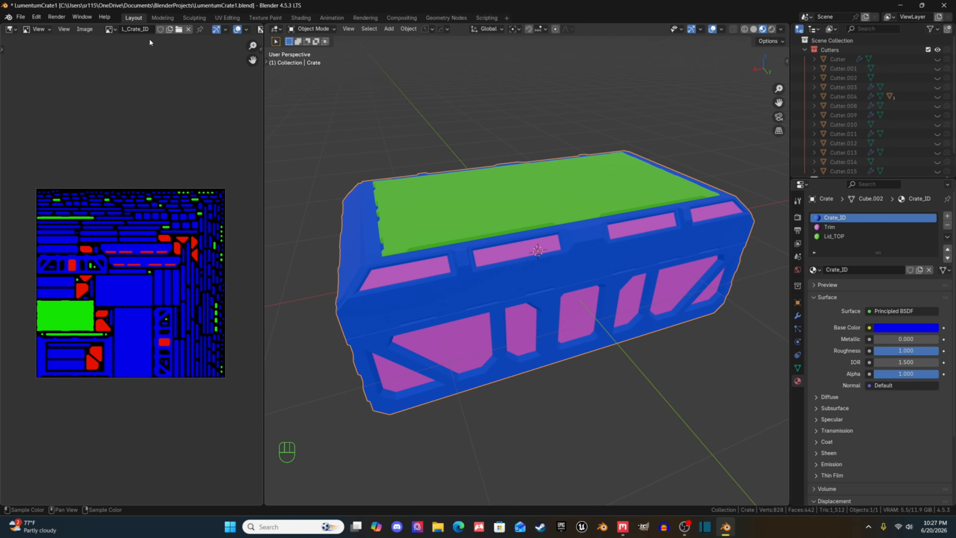
pyautogui.click(169, 29)
pyautogui.write('T_Crate')
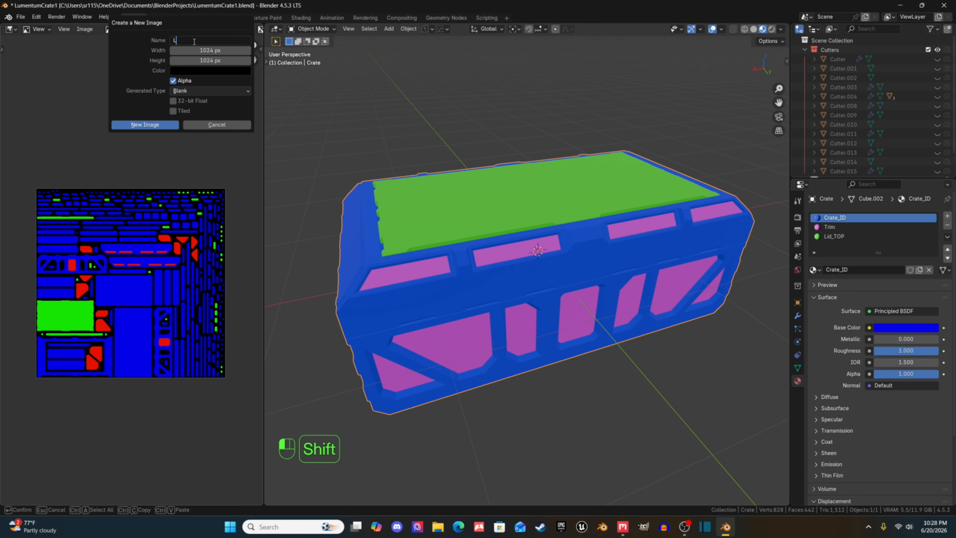
pyautogui.press('Return')
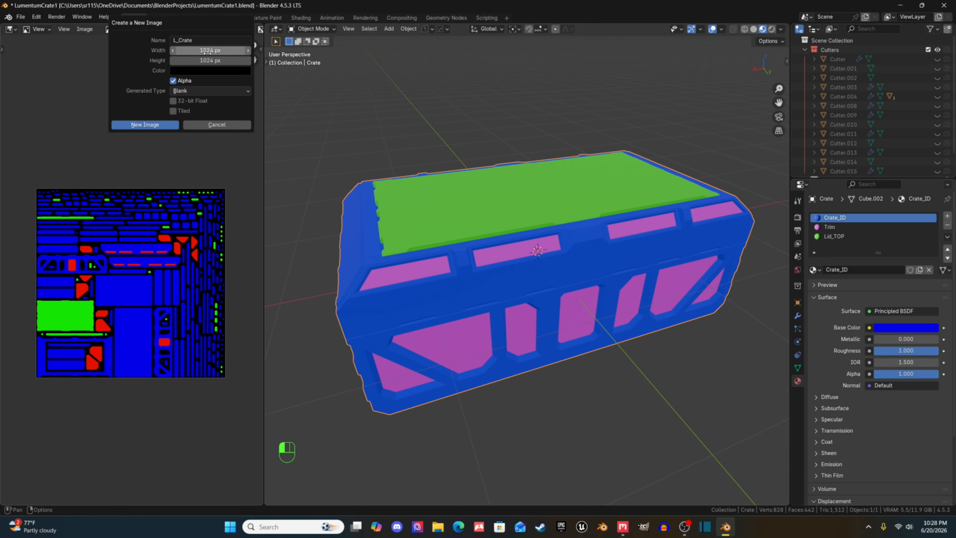
pyautogui.click(208, 54)
pyautogui.write('2048')
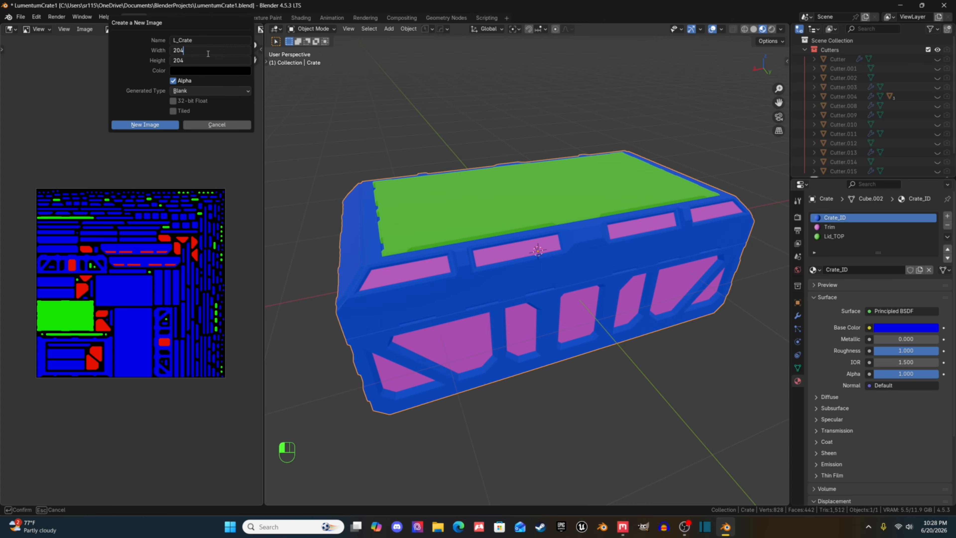
pyautogui.click(171, 81)
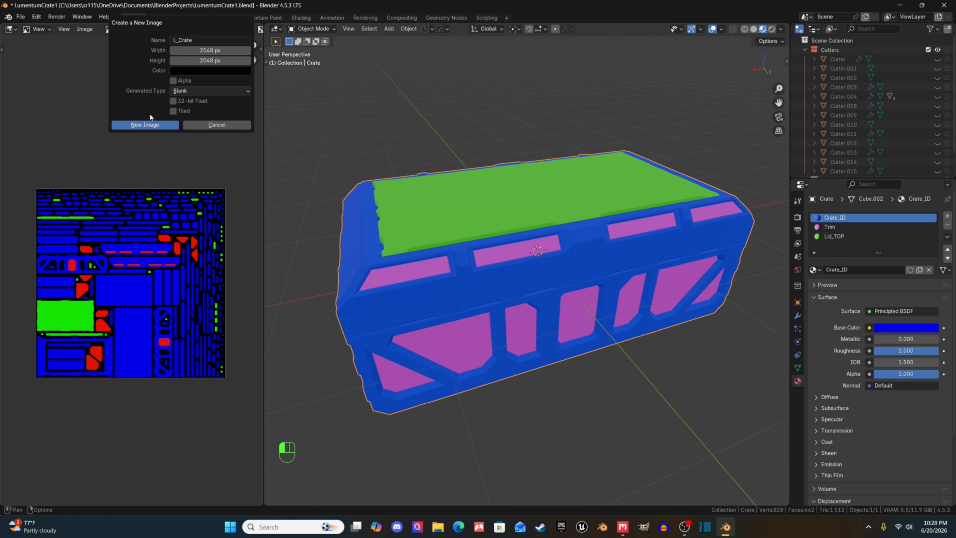
pyautogui.click(215, 125)
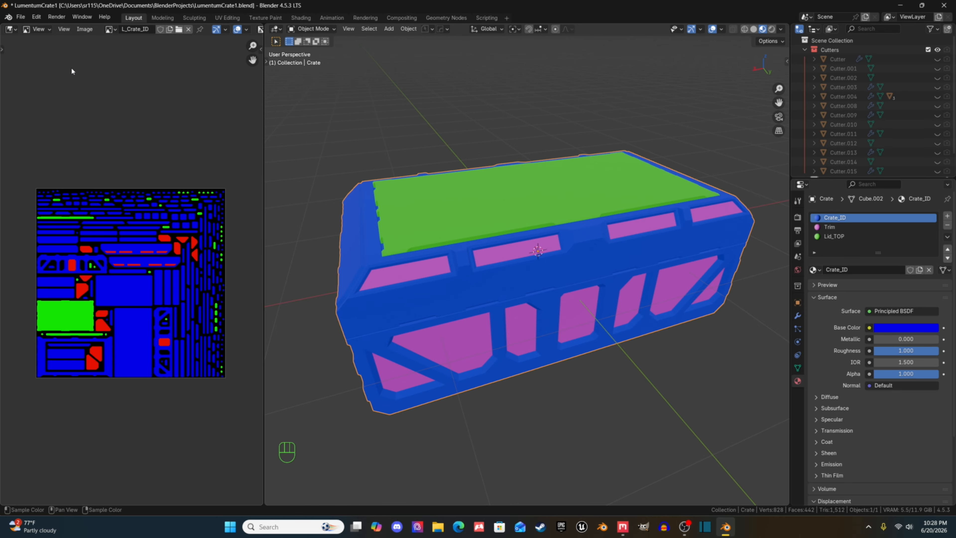
pyautogui.click(10, 29)
pyautogui.click(37, 105)
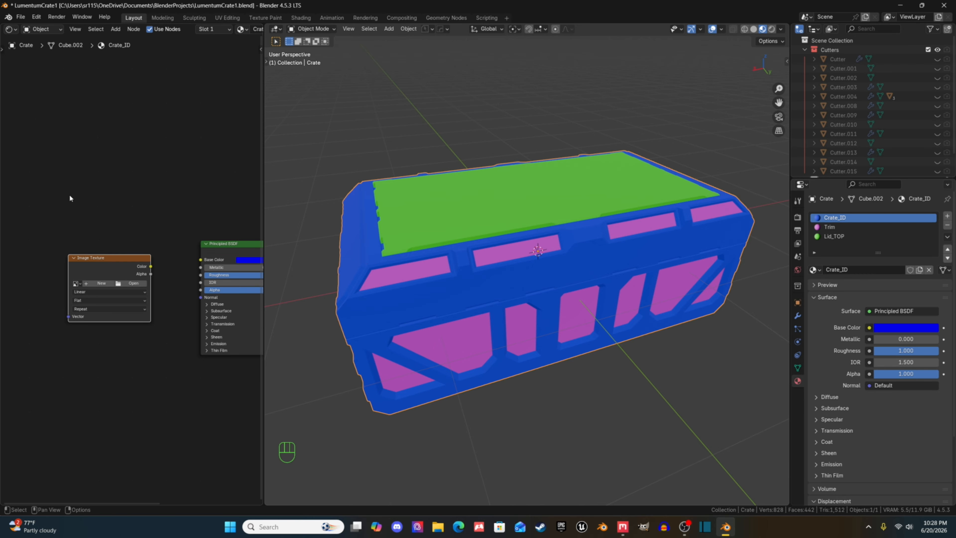
# Load the existing ID map image into the Image Texture node of the Crate_ID material.
pyautogui.click(858, 235)
pyautogui.click(844, 228)
pyautogui.click(843, 217)
pyautogui.click(841, 237)
pyautogui.click(838, 220)
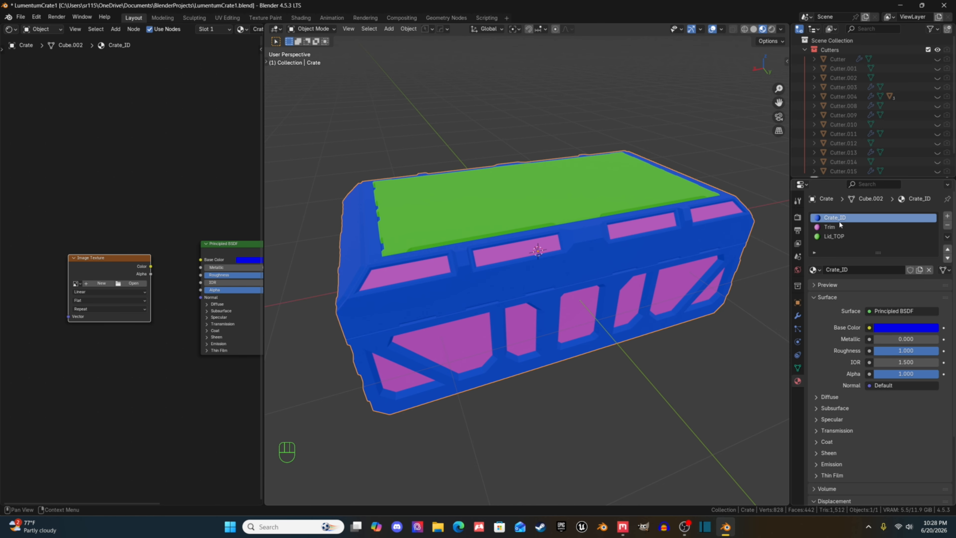
pyautogui.click(76, 284)
pyautogui.click(90, 298)
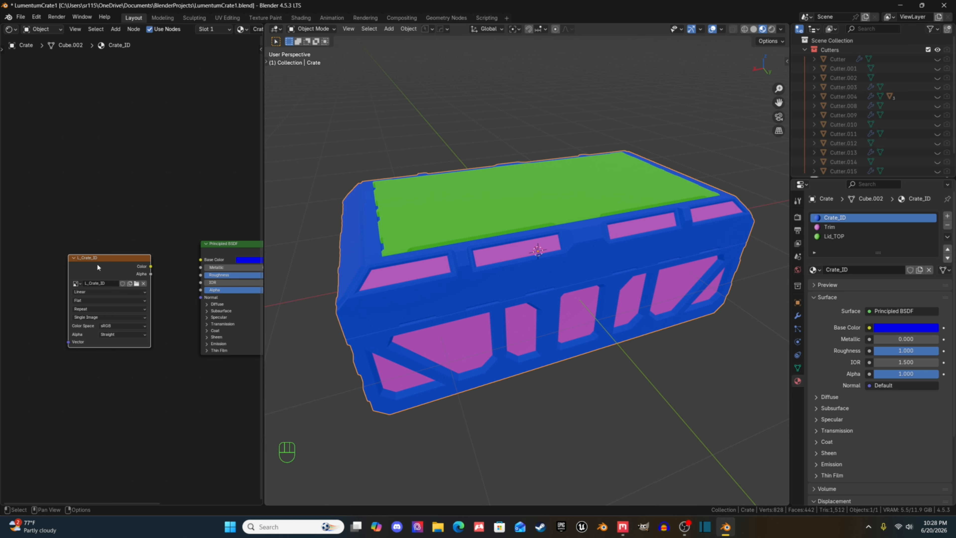
# Copy the image texture node from Crate_ID and paste it into the Trim material's node tree.
pyautogui.press('ctrl')
pyautogui.hotkey('ctrl', 'c')
pyautogui.click(833, 227)
pyautogui.click(96, 311)
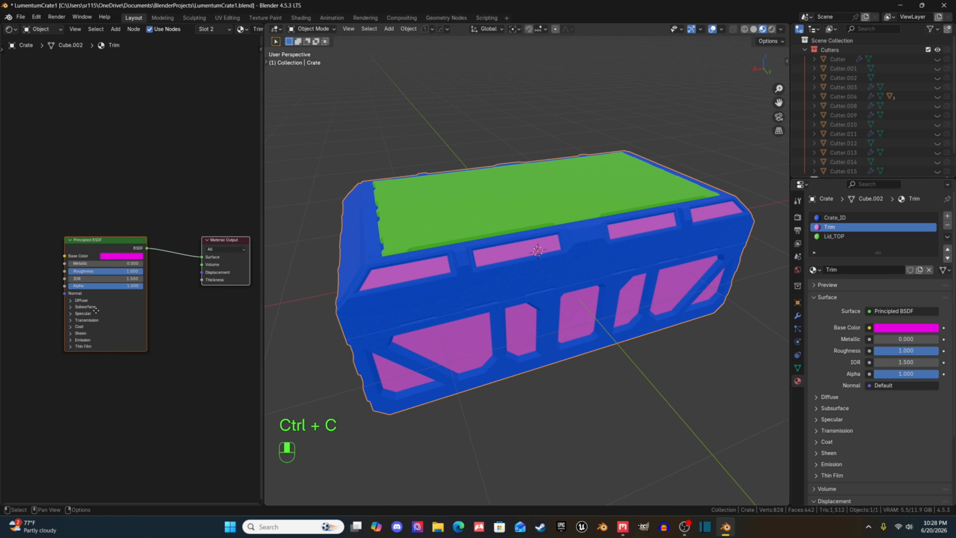
pyautogui.keyDown('ctrl'); pyautogui.hscroll(-5, 58, 281); pyautogui.keyUp('ctrl')
pyautogui.hotkey('ctrl', 'v')
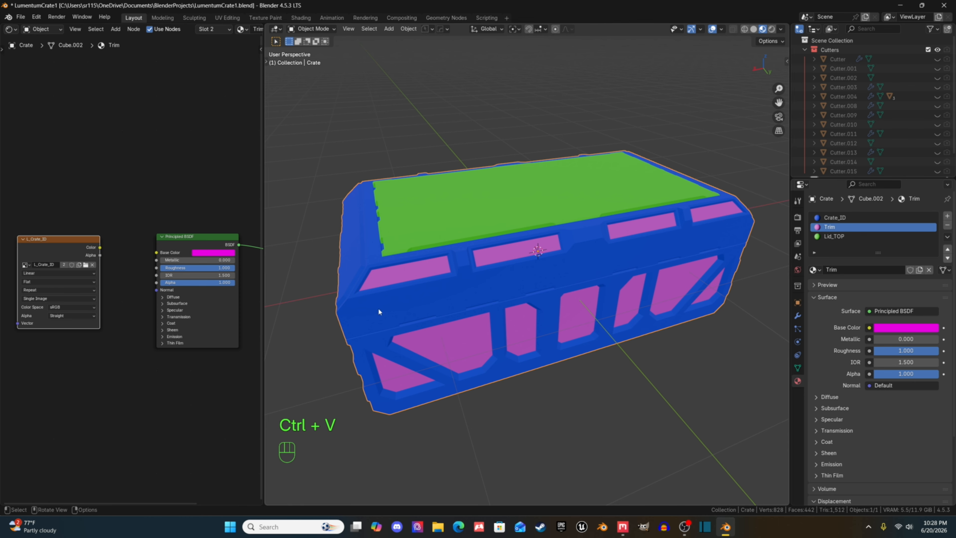
# Paste the copied image texture node into the Lid_TOP material's node tree.
pyautogui.click(835, 236)
pyautogui.keyDown('ctrl'); pyautogui.hscroll(-5, 151, 242); pyautogui.keyUp('ctrl')
pyautogui.hotkey('ctrl', 'v')
pyautogui.keyDown('ctrl'); pyautogui.hscroll(5, 153, 241); pyautogui.keyUp('ctrl')
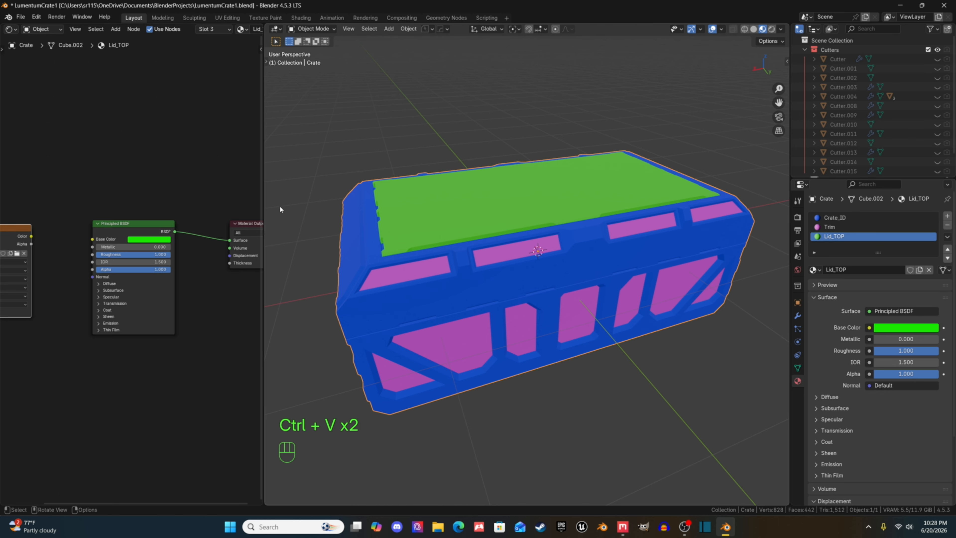
pyautogui.moveTo(54, 230); pyautogui.dragTo(124, 256, button='middle')
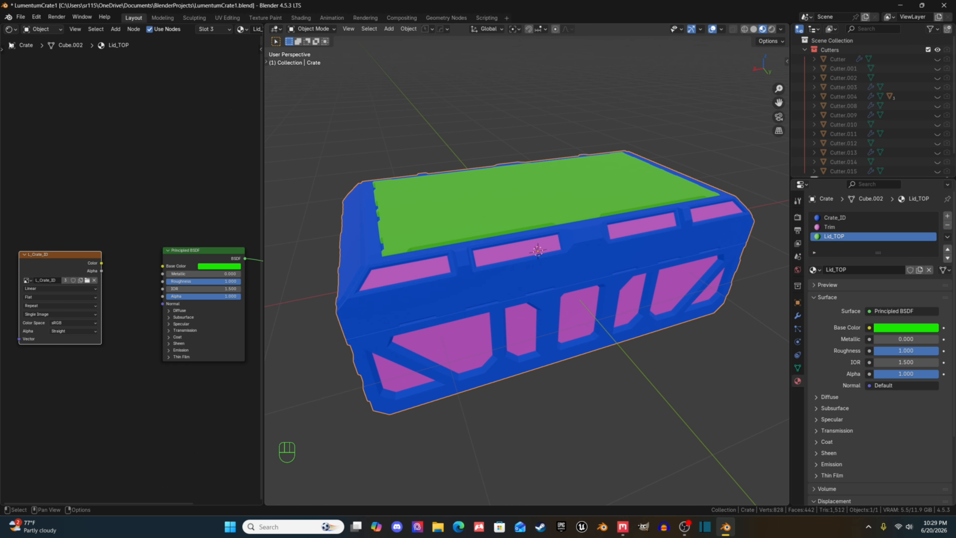
# Show the ID map in the Image Editor and bring up the render bake settings.
pyautogui.click(11, 29)
pyautogui.click(27, 63)
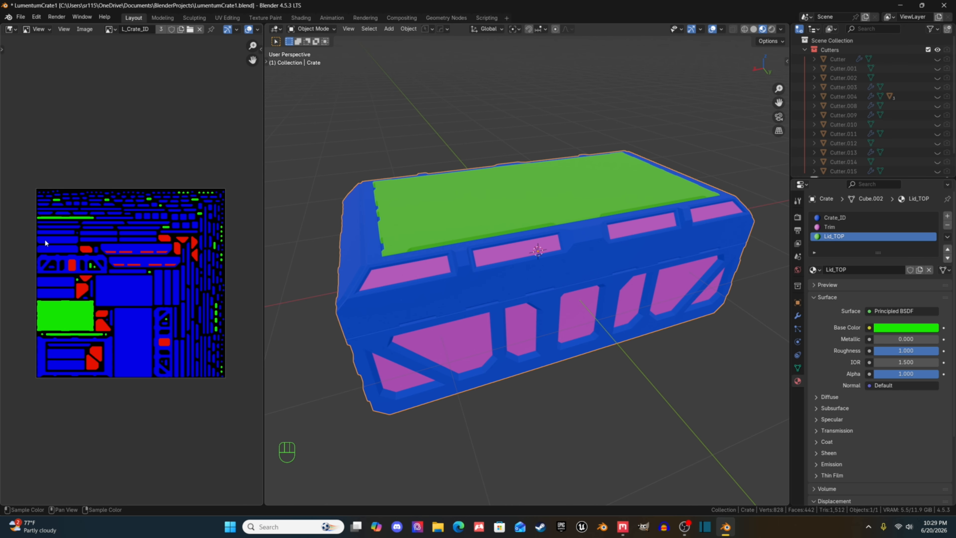
pyautogui.click(797, 219)
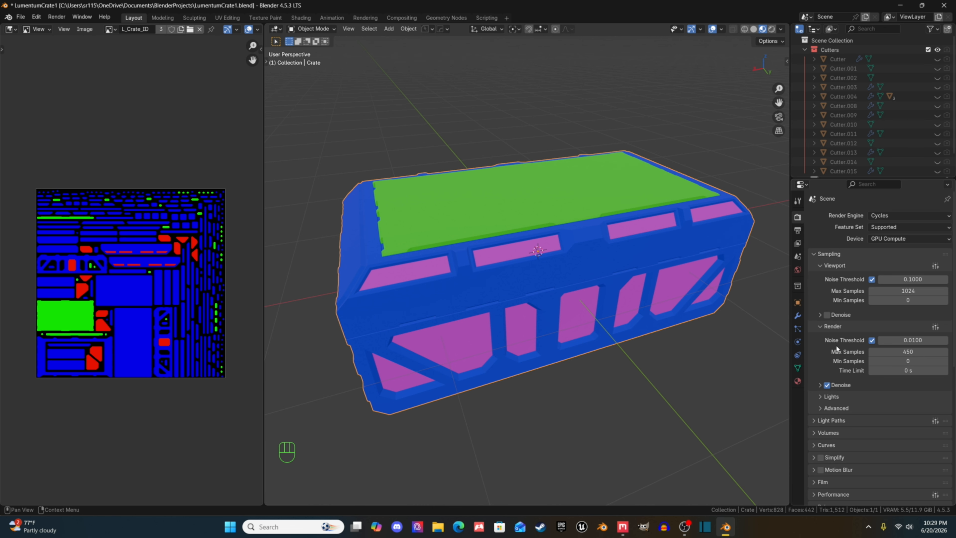
pyautogui.scroll(-10, 865, 402)
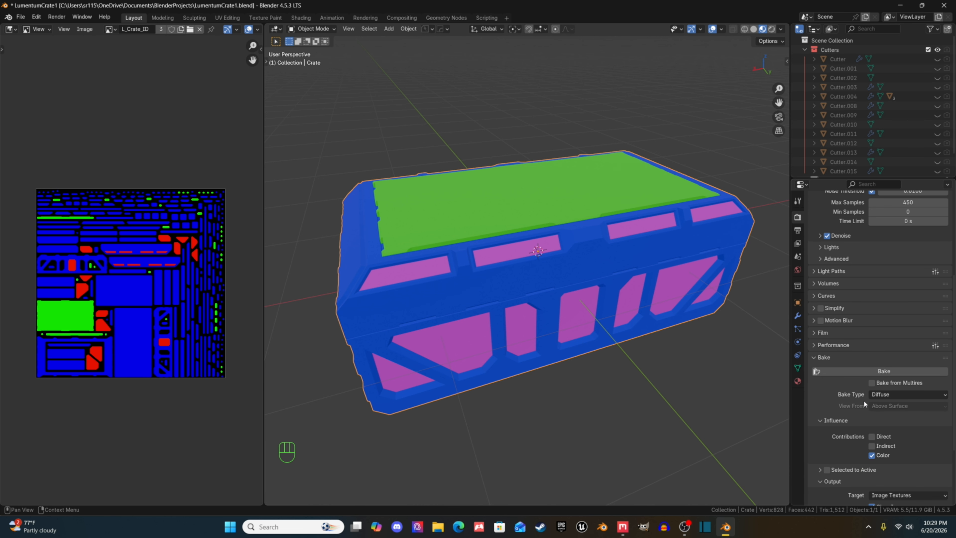
# Try the Combined bake type with direct and indirect lighting enabled.
pyautogui.click(882, 357)
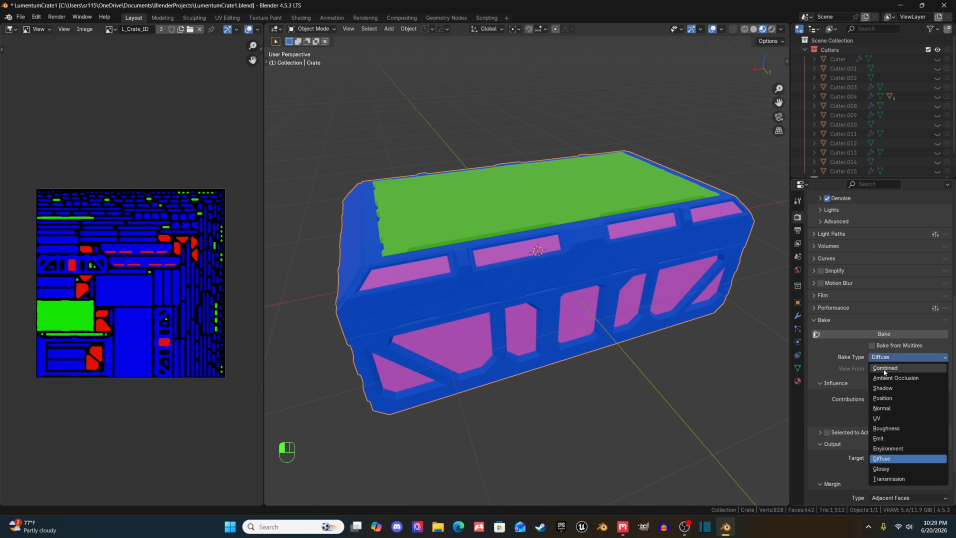
pyautogui.click(890, 317)
pyautogui.scroll(-1, 874, 392)
pyautogui.click(872, 381)
pyautogui.click(872, 390)
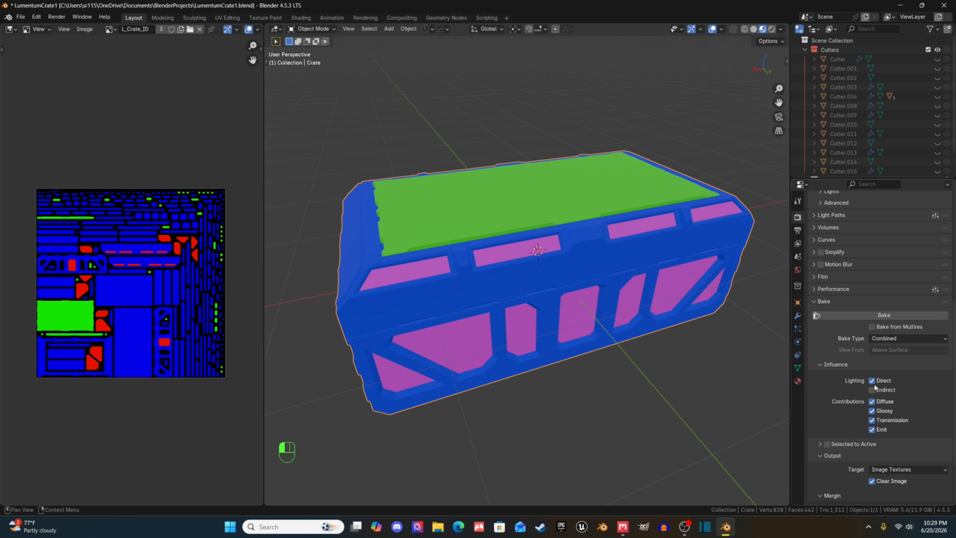
# Set the bake type to Diffuse with only the Color contribution enabled, and bake the ID map.
pyautogui.click(895, 338)
pyautogui.click(889, 439)
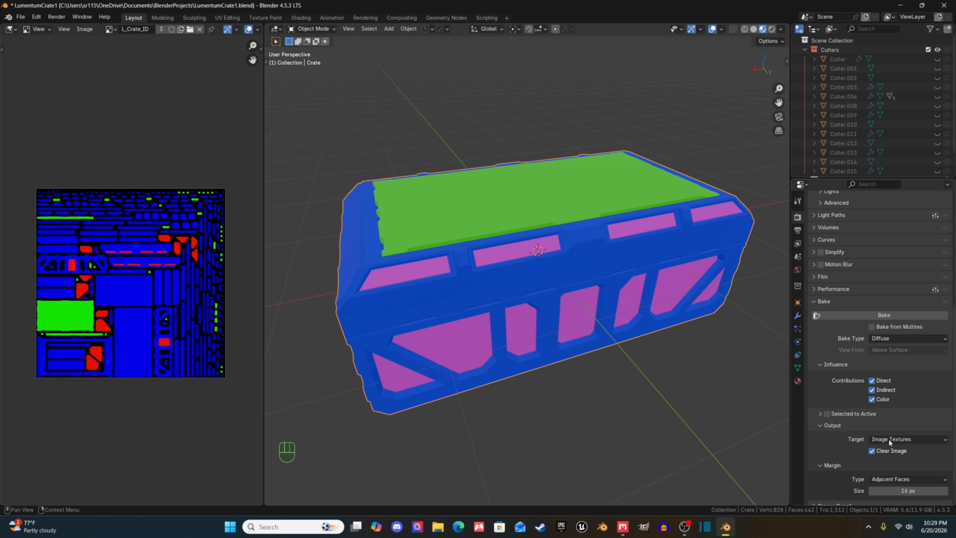
pyautogui.click(872, 381)
pyautogui.click(852, 315)
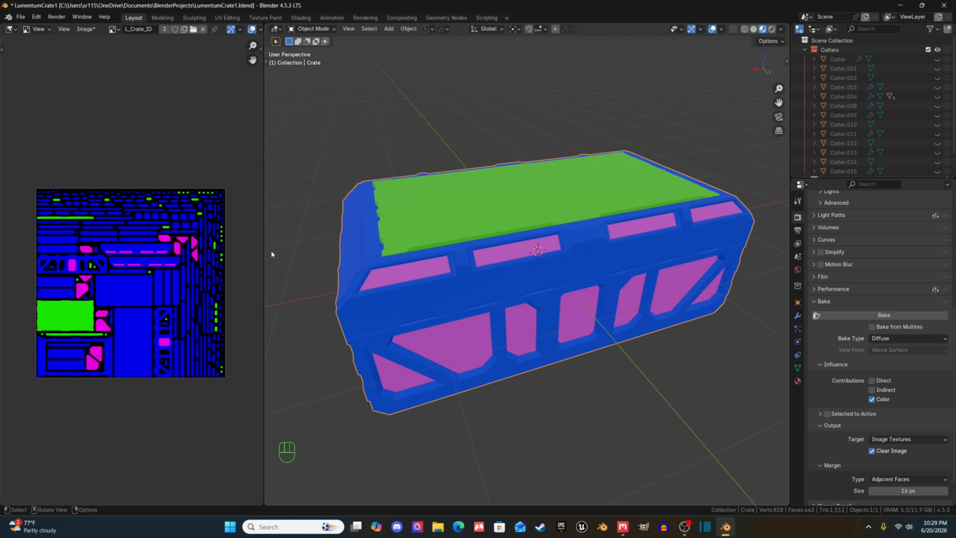
# Remove the Lid_TOP material slot from the crate.
pyautogui.click(798, 381)
pyautogui.scroll(5, 858, 337)
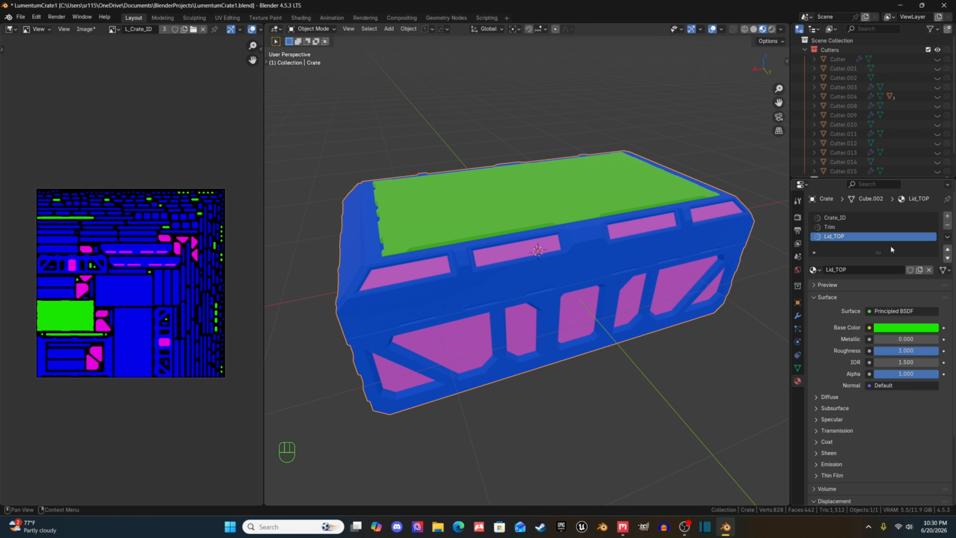
pyautogui.click(948, 226)
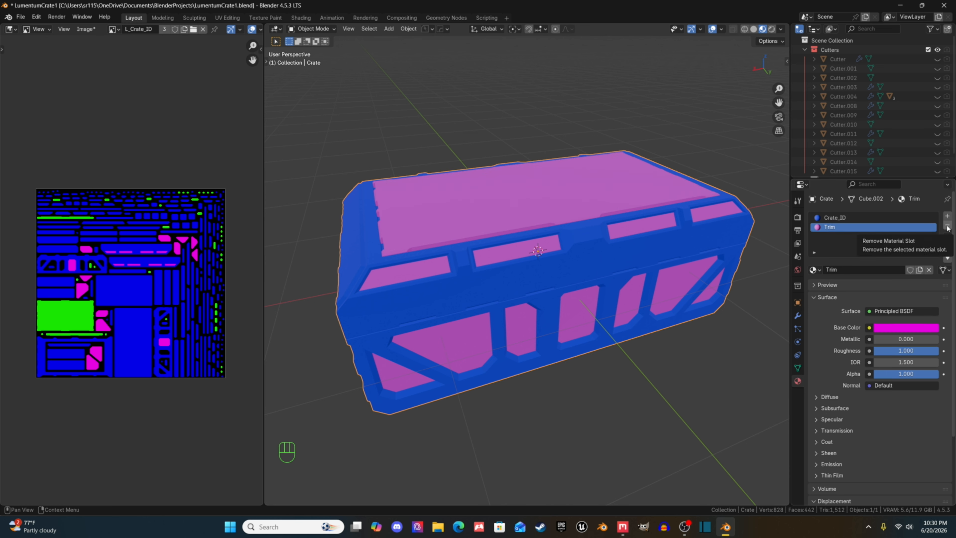
# Remove the Trim material slot so the crate keeps only the Crate_ID material.
pyautogui.click(948, 226)
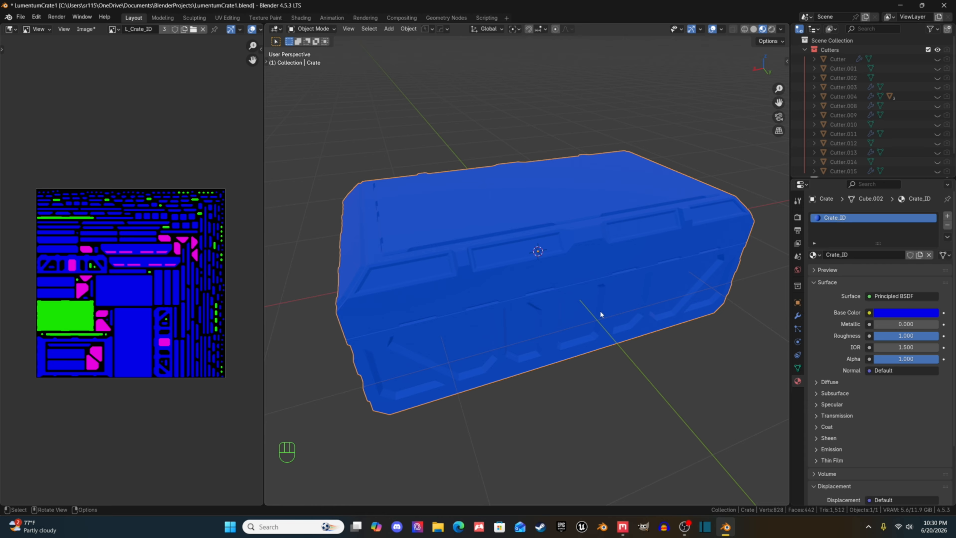
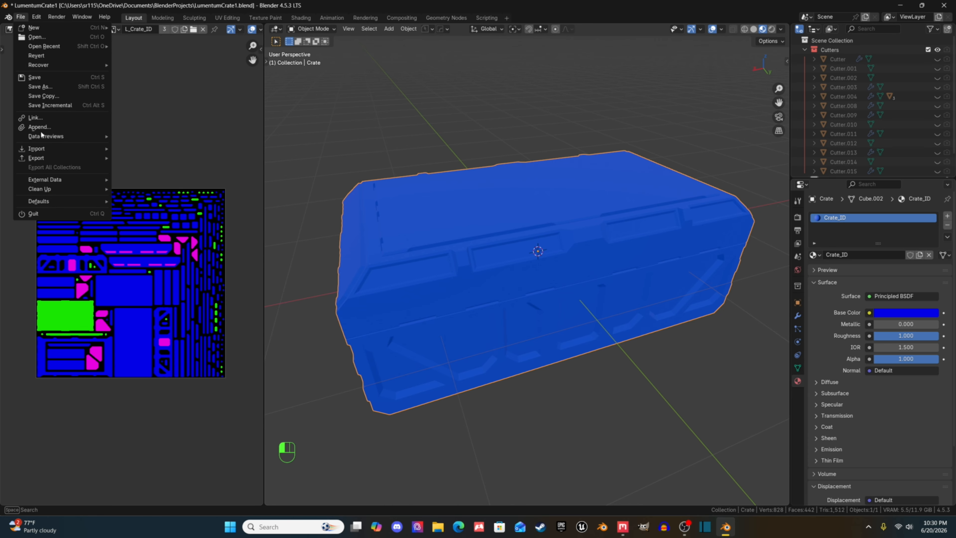
# Start an FBX export of the crate and load the UE5 Meshes export preset.
pyautogui.moveTo(34, 160)
pyautogui.click(139, 243)
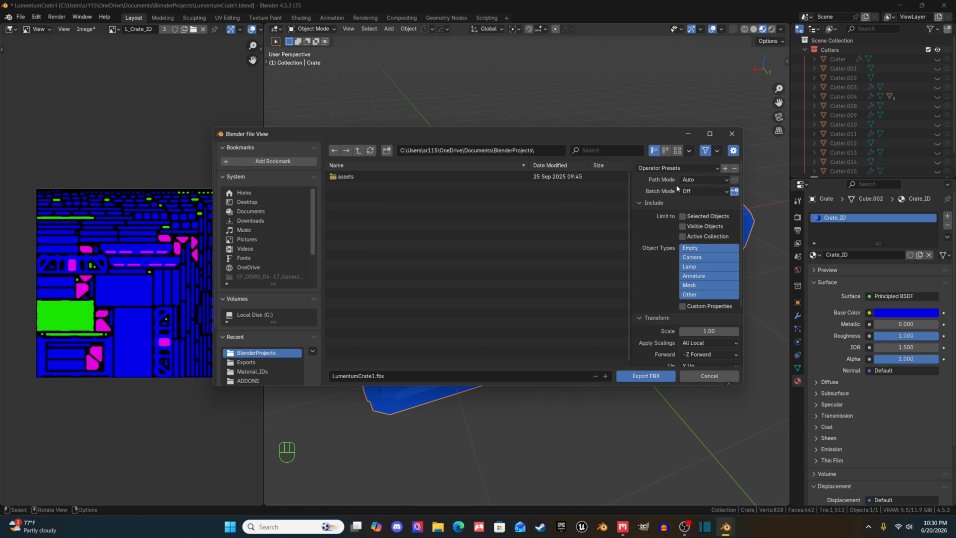
pyautogui.scroll(-5, 704, 234)
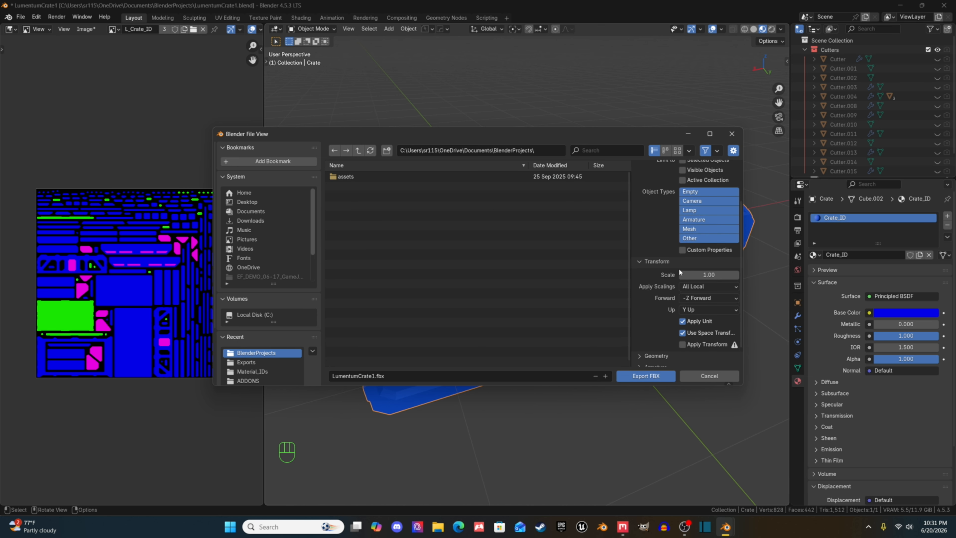
pyautogui.scroll(5, 683, 263)
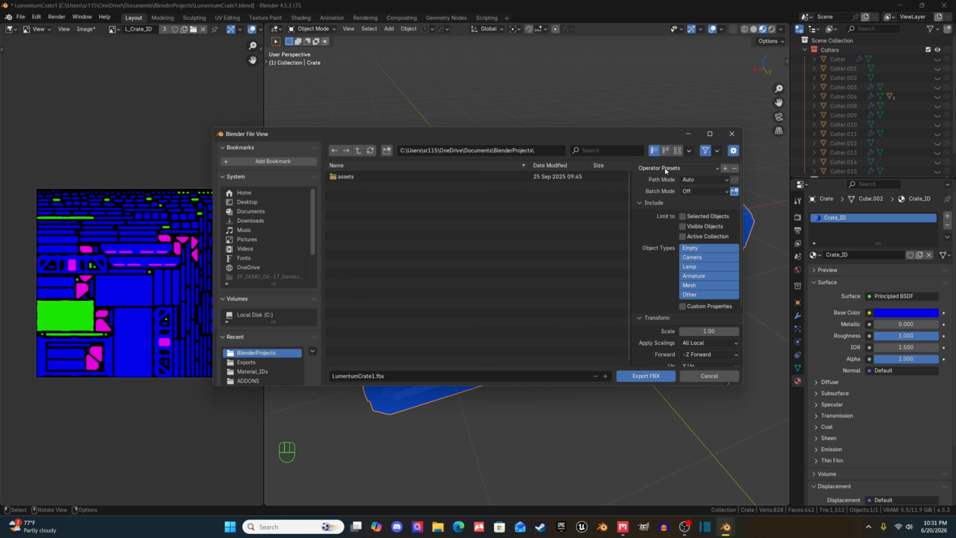
pyautogui.click(727, 170)
pyautogui.write('Unreal')
pyautogui.click(706, 185)
pyautogui.click(686, 168)
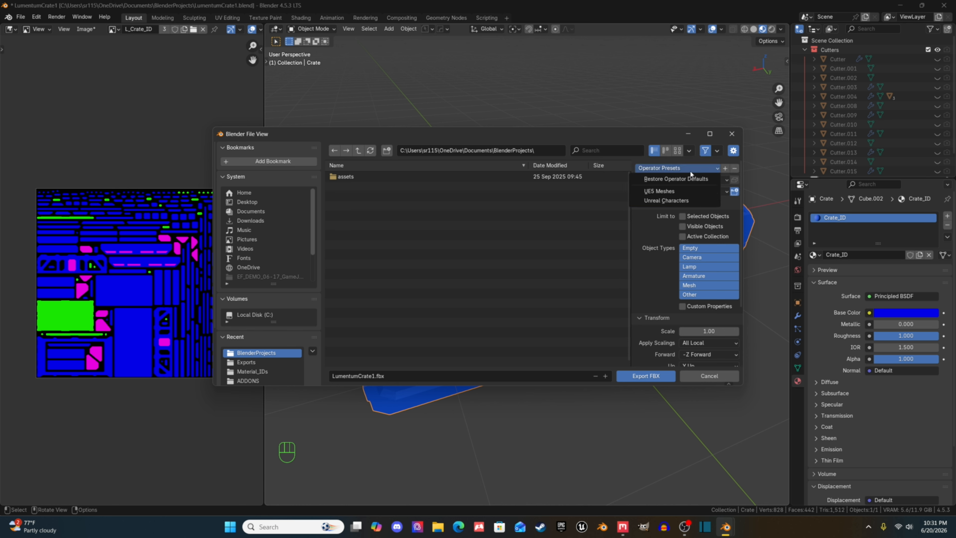
pyautogui.click(670, 192)
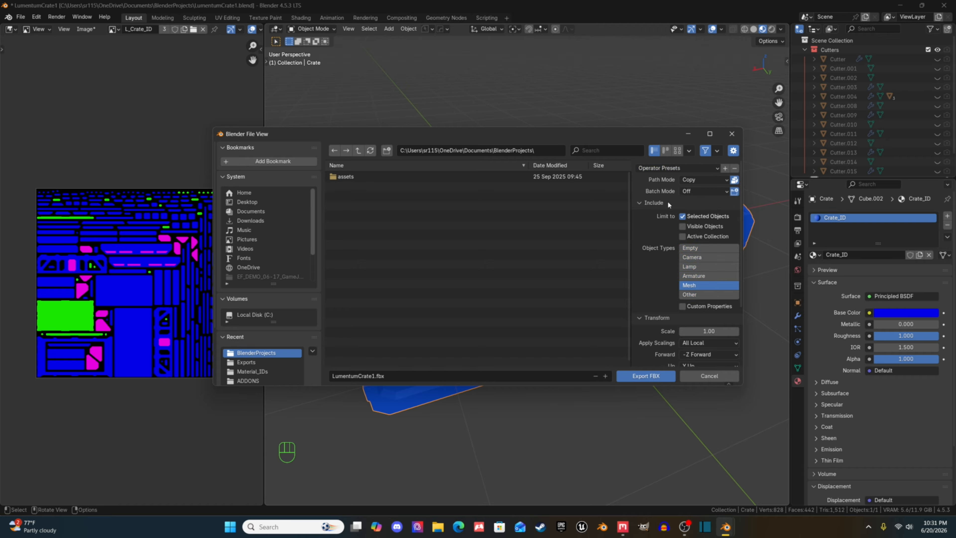
# Review the preset's object type, transform and geometry settings, and cancel the FBX export.
pyautogui.scroll(-4, 683, 305)
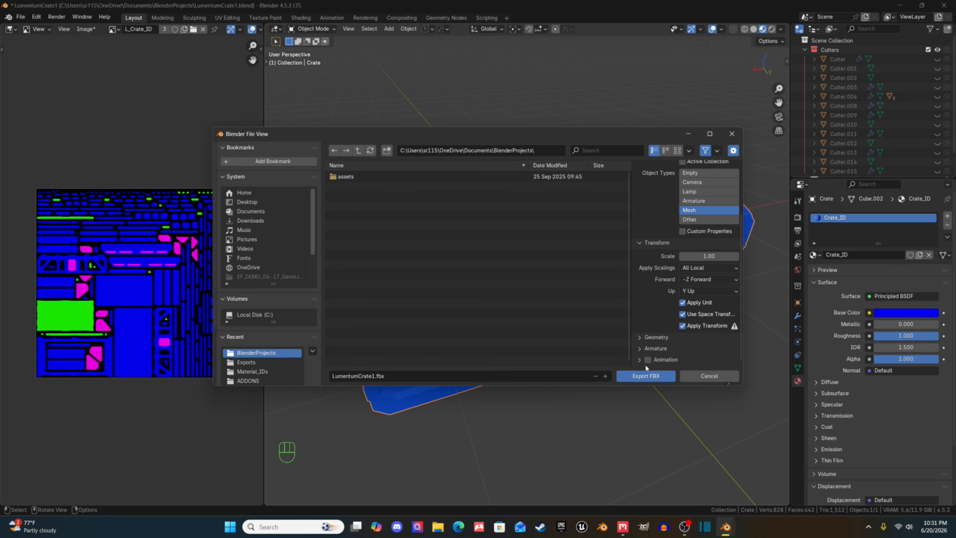
pyautogui.click(642, 336)
pyautogui.scroll(-2, 643, 336)
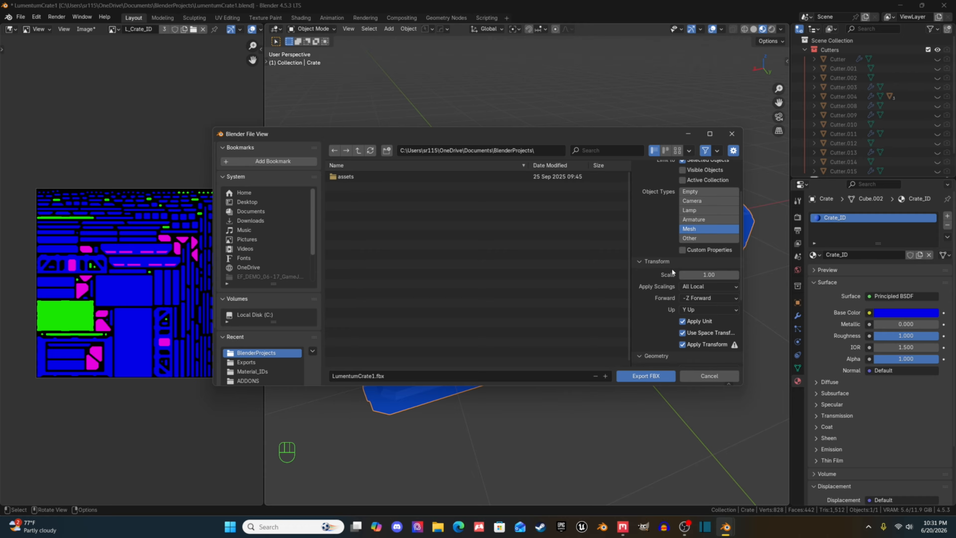
pyautogui.scroll(5, 640, 328)
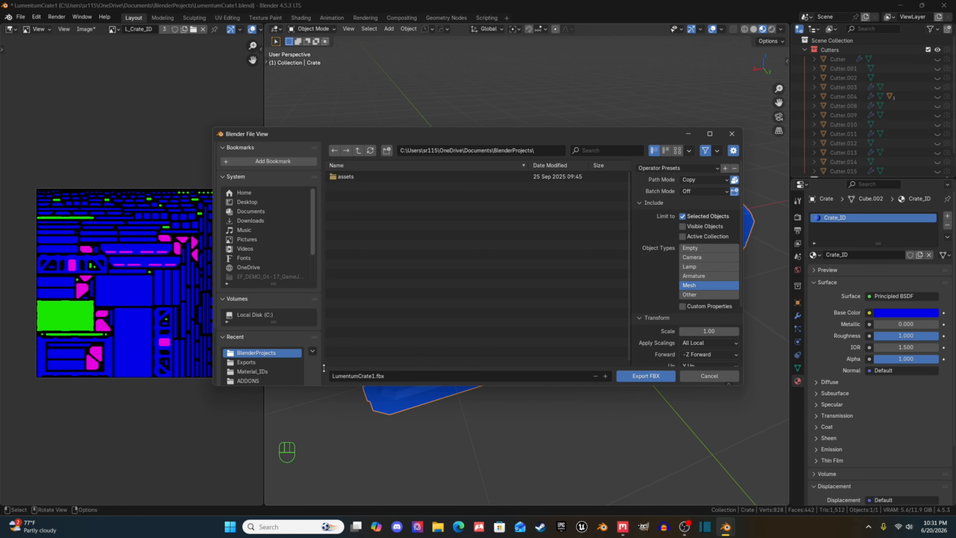
pyautogui.click(692, 376)
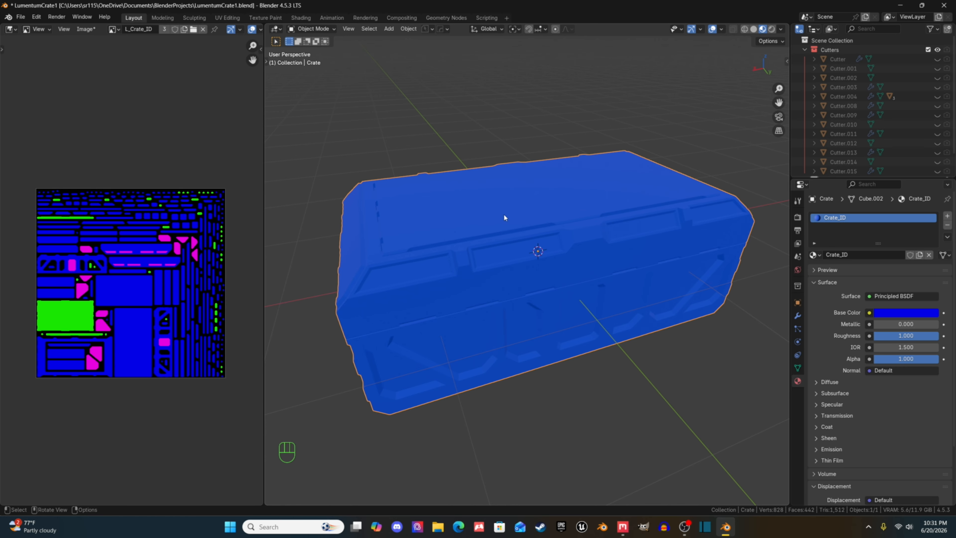
# Close Blender without saving the changes and switch to Quixel Mixer with the L_Crate project.
pyautogui.click(944, 5)
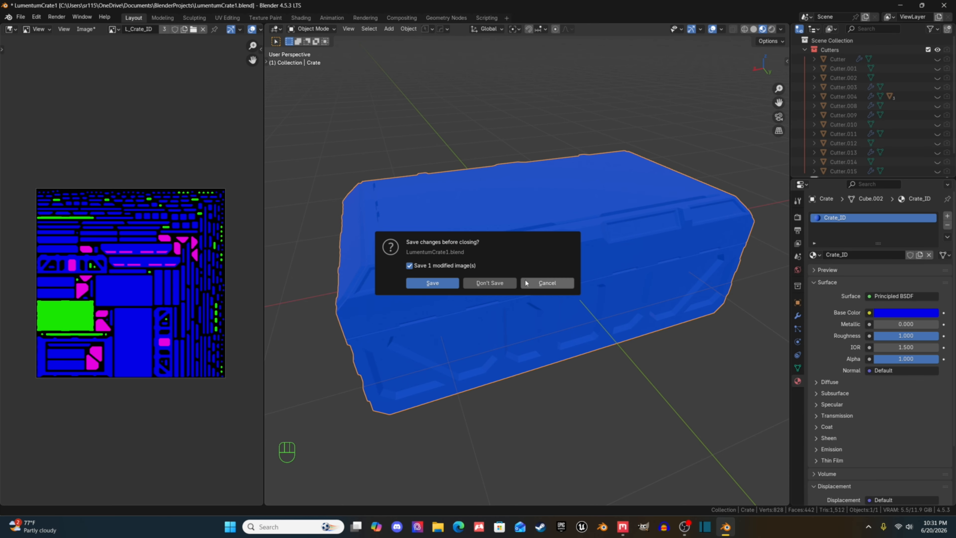
pyautogui.click(502, 288)
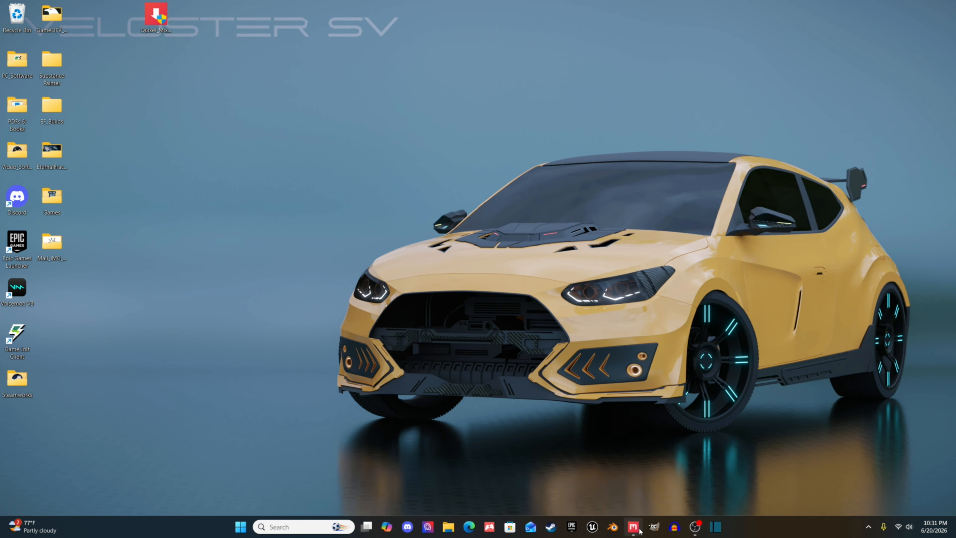
pyautogui.click(634, 526)
# Review the crate's custom model setup and browse the available mesh files without importing one.
pyautogui.moveTo(385, 318); pyautogui.dragTo(500, 299)
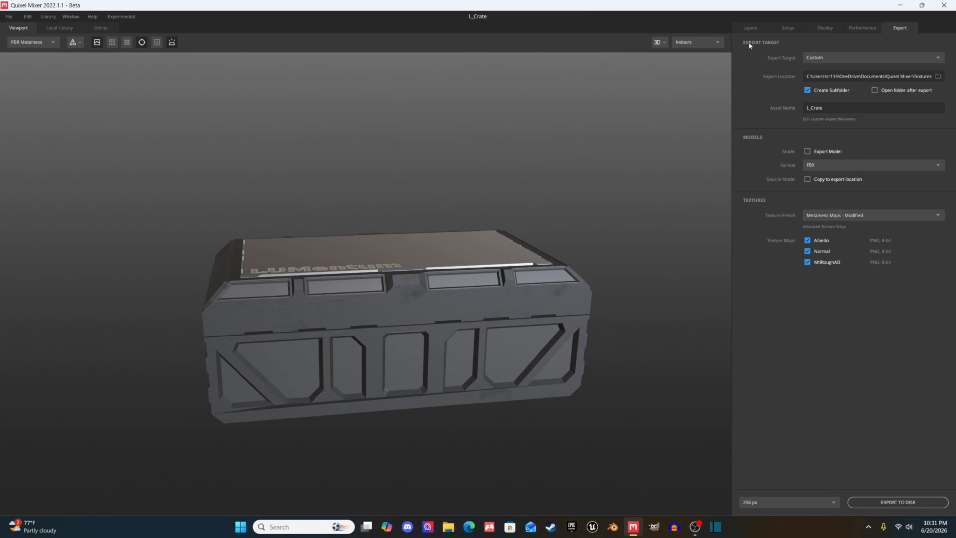
pyautogui.click(750, 30)
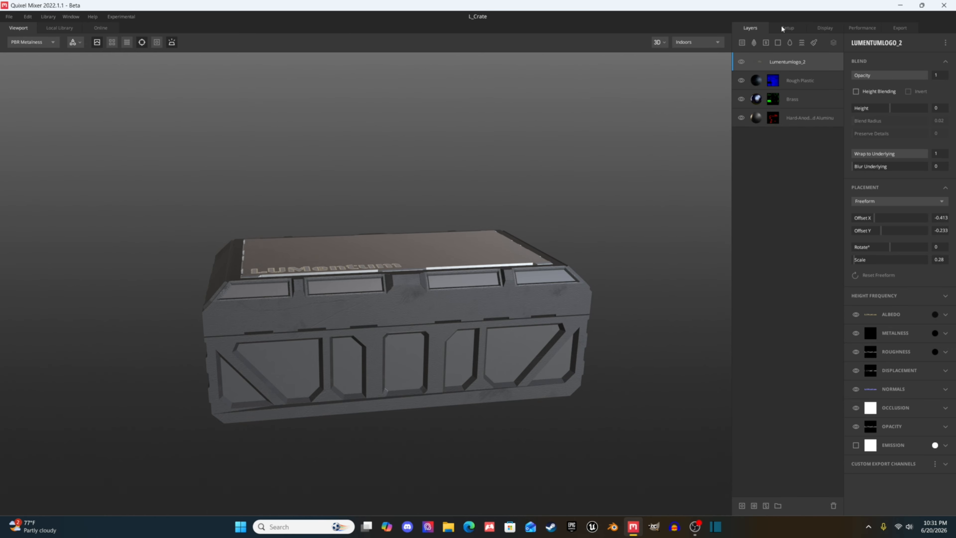
pyautogui.click(790, 27)
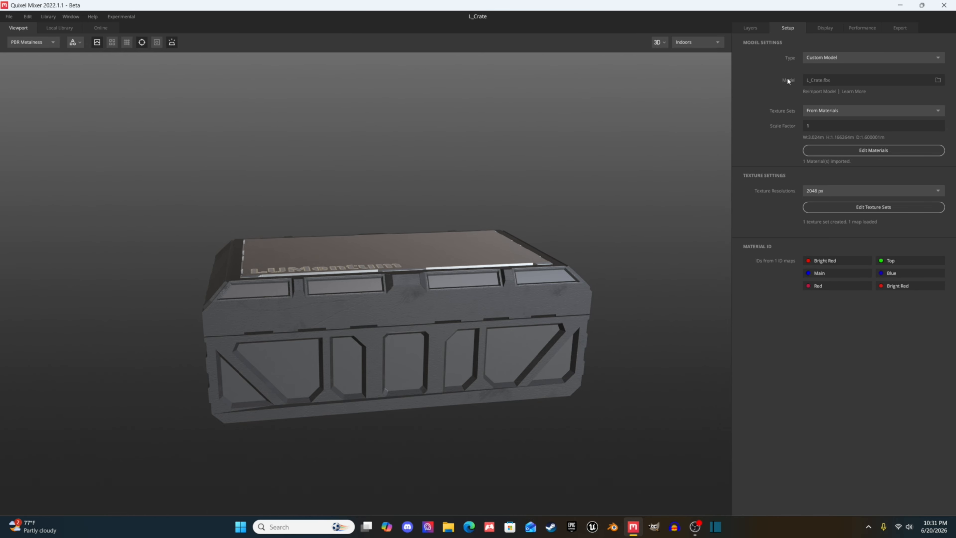
pyautogui.click(824, 58)
pyautogui.click(823, 88)
pyautogui.click(938, 80)
pyautogui.scroll(-5, 225, 267)
pyautogui.scroll(-10, 225, 268)
pyautogui.click(567, 90)
# Review the Crate_ID texture set's base maps and browse the Material ID images without replacing the assigned one.
pyautogui.click(811, 208)
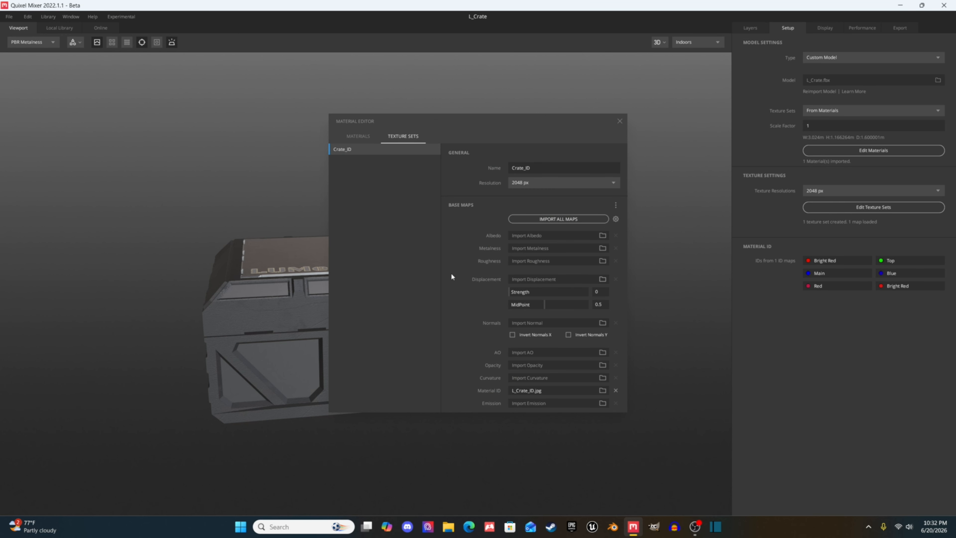
pyautogui.click(376, 137)
pyautogui.click(387, 137)
pyautogui.click(602, 391)
pyautogui.scroll(-1, 449, 260)
pyautogui.scroll(1, 449, 260)
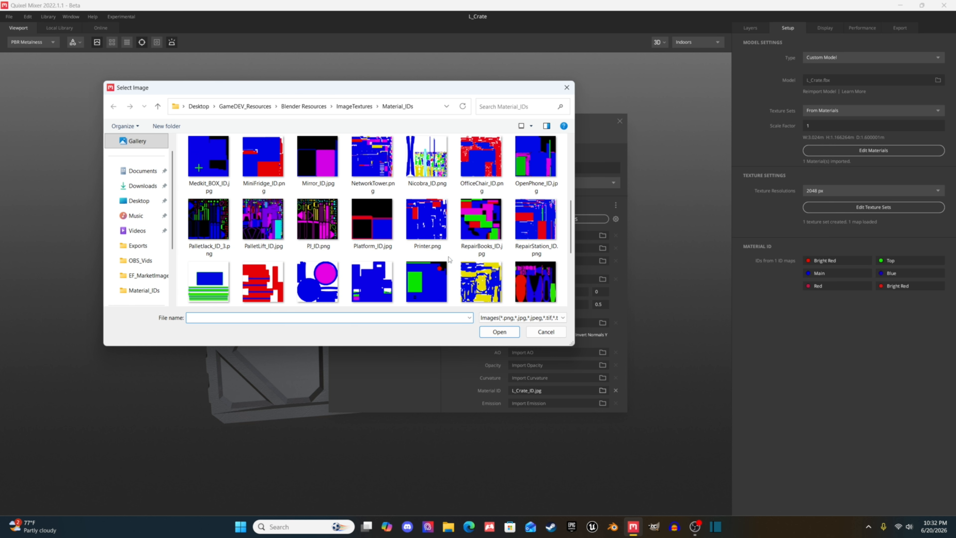
pyautogui.click(546, 332)
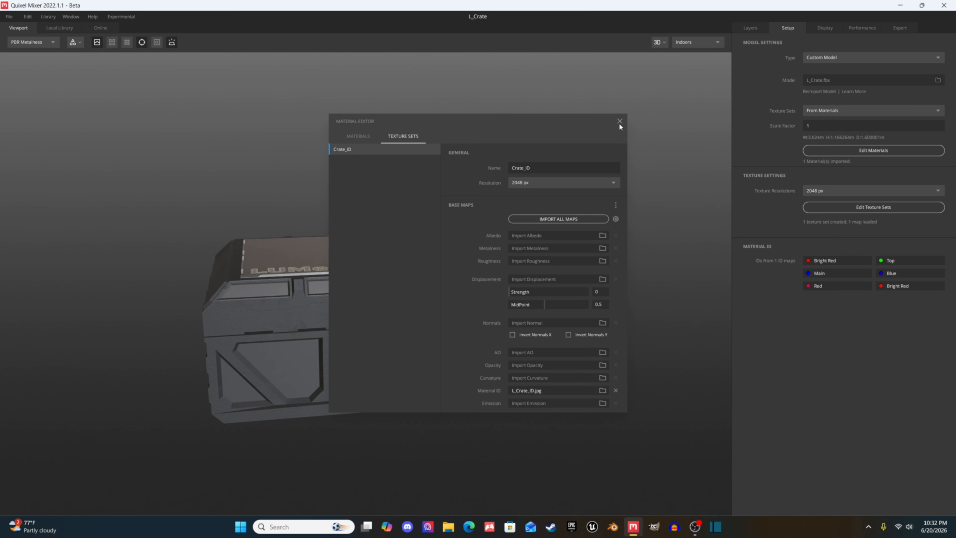
pyautogui.click(619, 121)
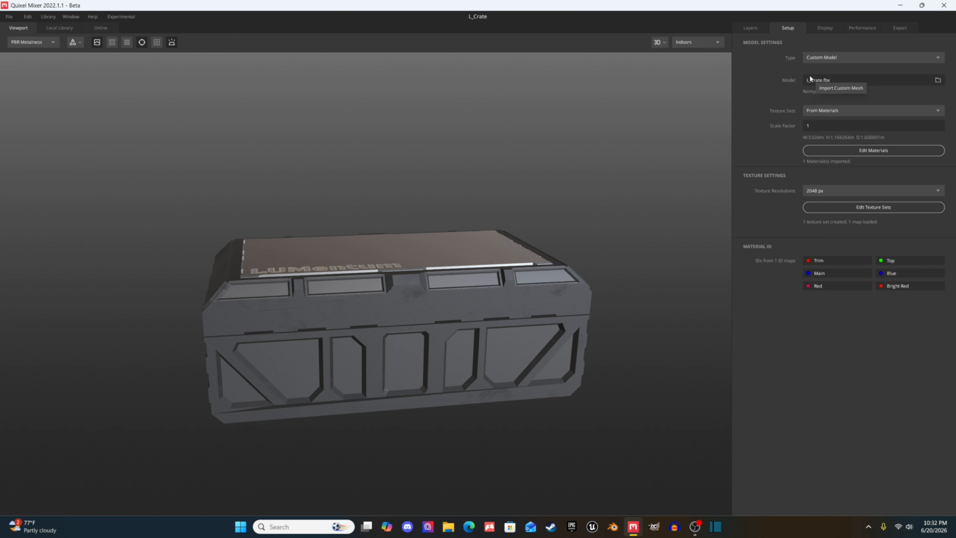
# View the crate's material layers, select the Hard-Anodized Aluminum layer, and filter the local surface library to Plastic.
pyautogui.click(748, 28)
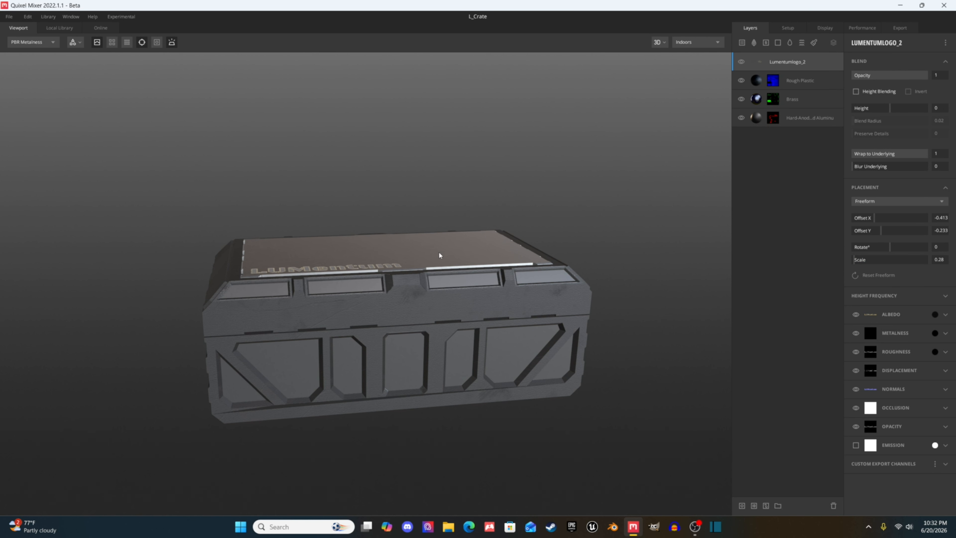
pyautogui.scroll(2, 438, 251)
pyautogui.moveTo(428, 249); pyautogui.dragTo(422, 279)
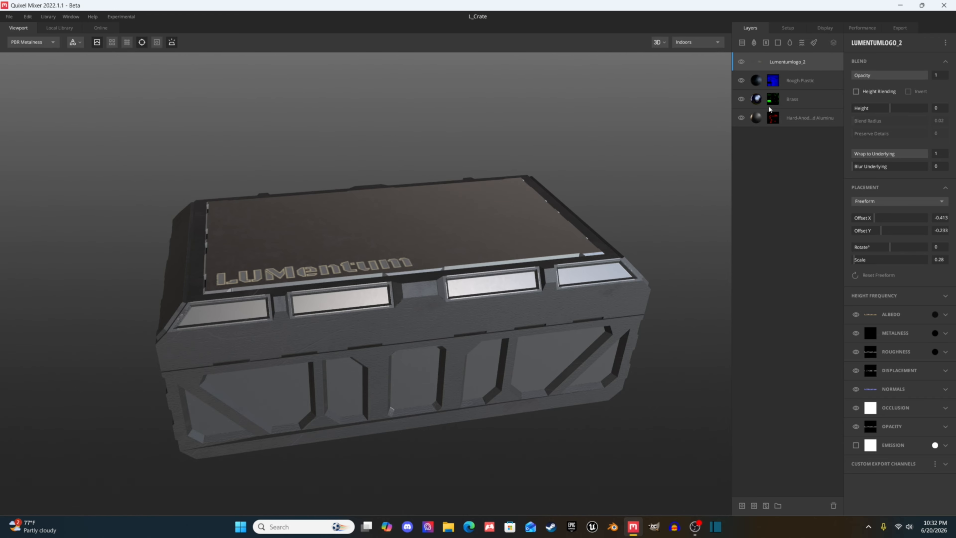
pyautogui.click(757, 119)
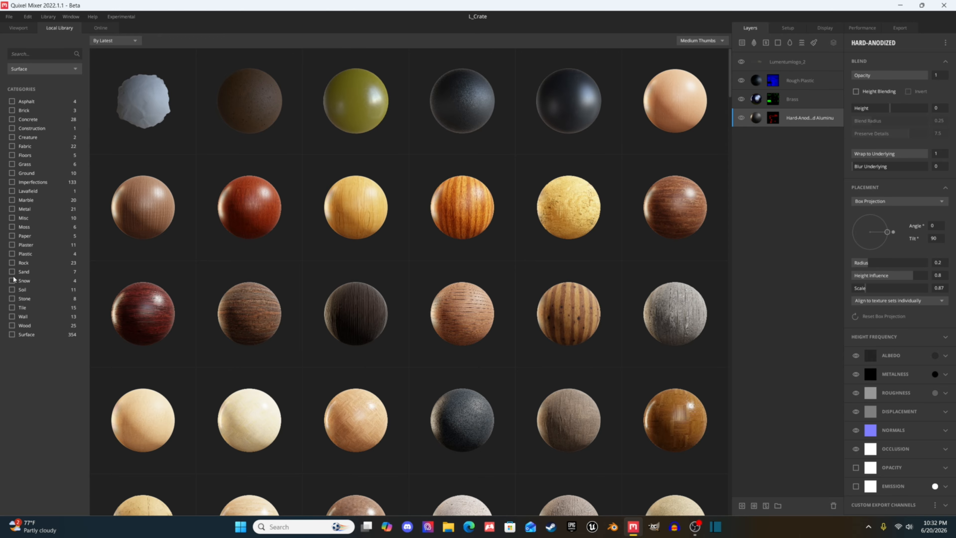
pyautogui.click(13, 254)
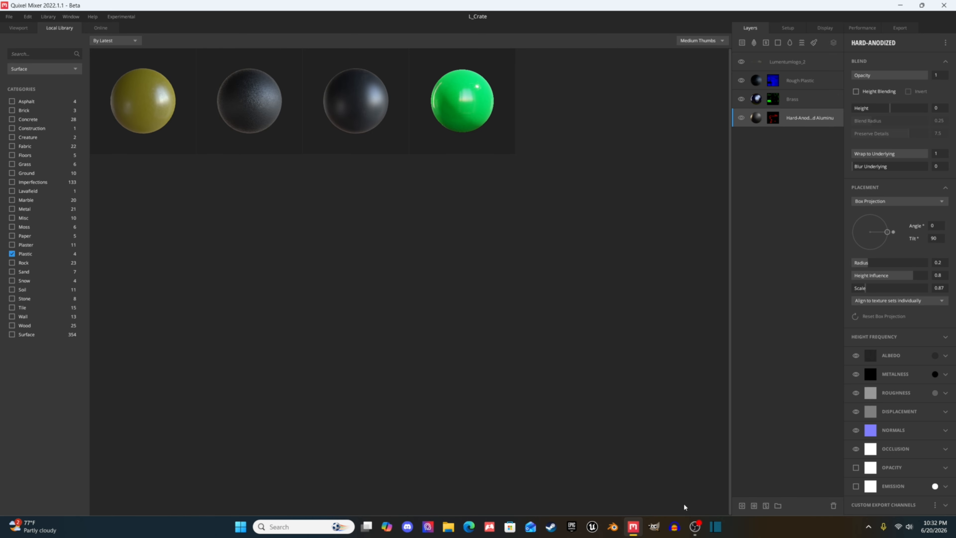
pyautogui.click(695, 527)
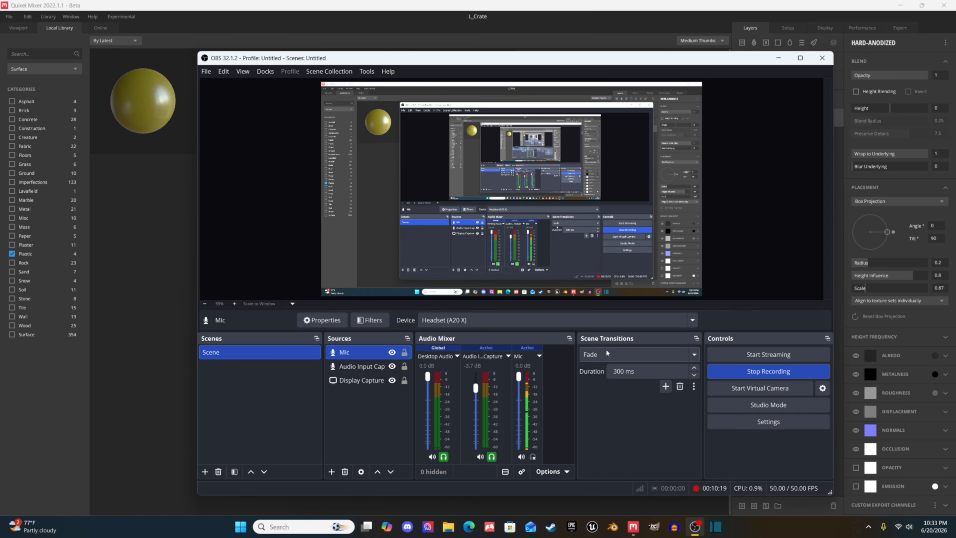
pyautogui.click(823, 57)
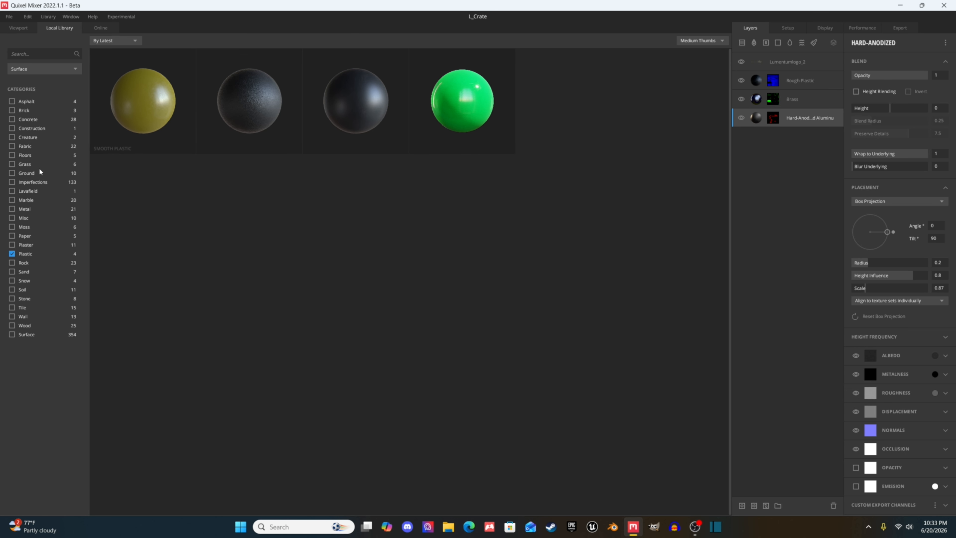
# Clear the Plastic filter and return to the 3D view to examine the crate's lid and logo.
pyautogui.click(13, 254)
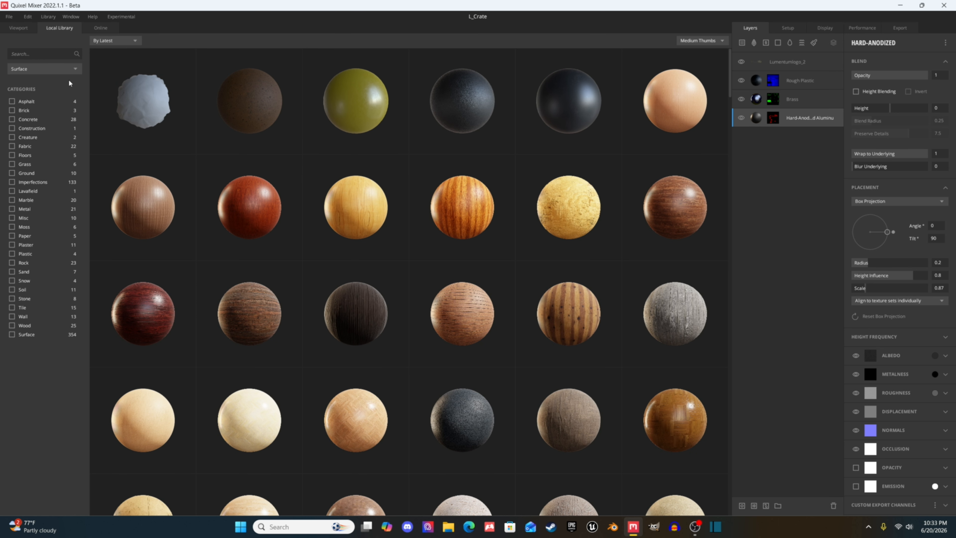
pyautogui.click(21, 31)
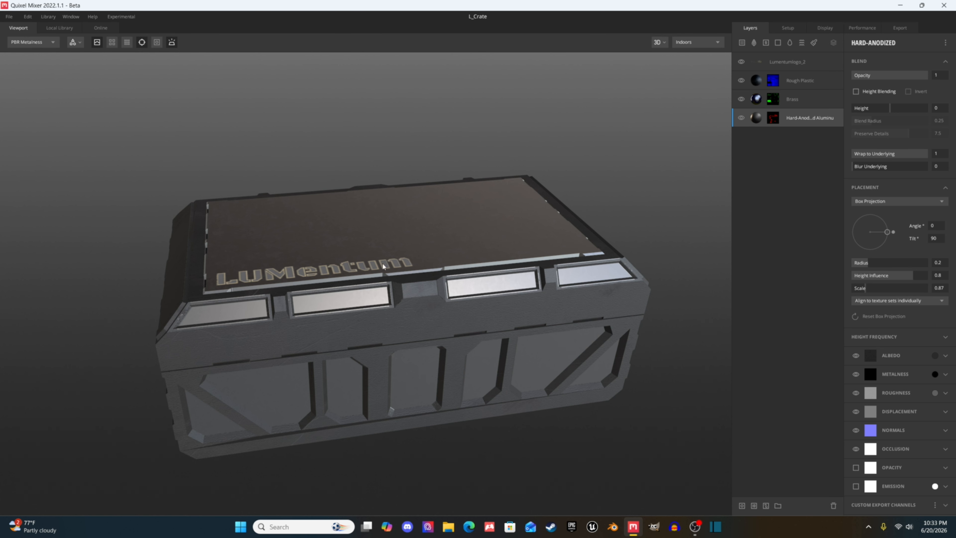
pyautogui.moveTo(308, 261); pyautogui.dragTo(366, 266)
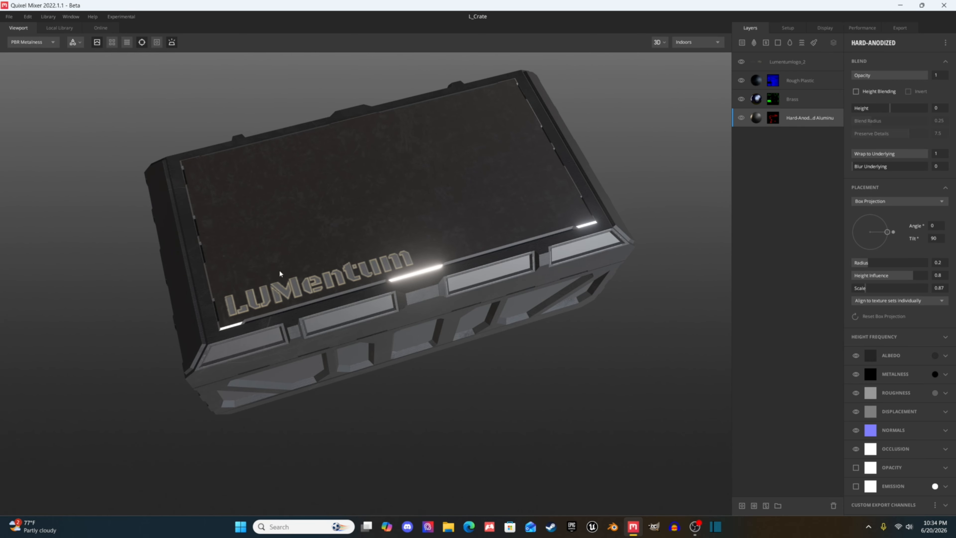
pyautogui.moveTo(358, 272); pyautogui.dragTo(448, 226)
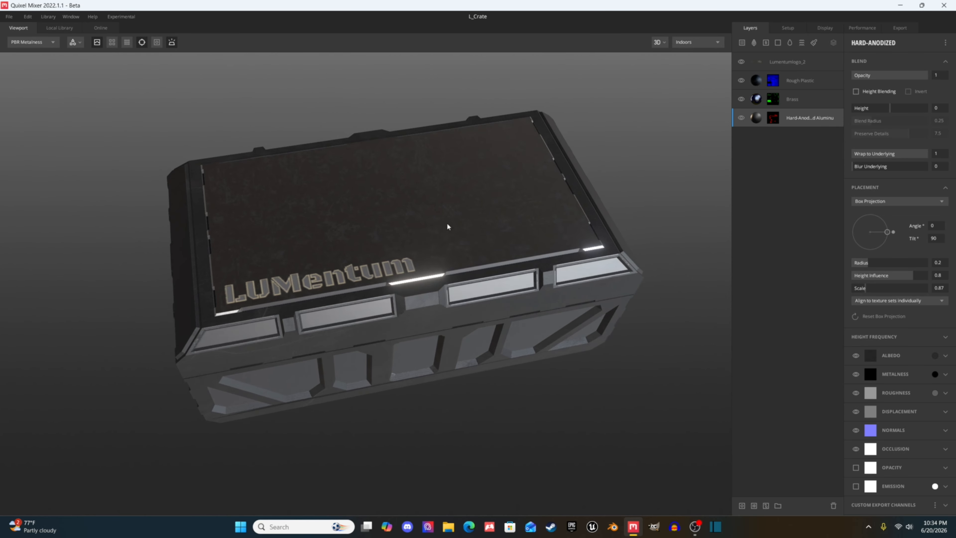
# Delete the existing mask from the Hard-Anodized Aluminum layer.
pyautogui.click(766, 79)
pyautogui.click(791, 101)
pyautogui.click(790, 121)
pyautogui.click(758, 104)
pyautogui.click(767, 122)
pyautogui.click(774, 121)
pyautogui.press('Delete')
# Add a Material ID mask to the Hard-Anodized Aluminum layer and limit it to the Trim ID.
pyautogui.rightClick(757, 119)
pyautogui.click(776, 244)
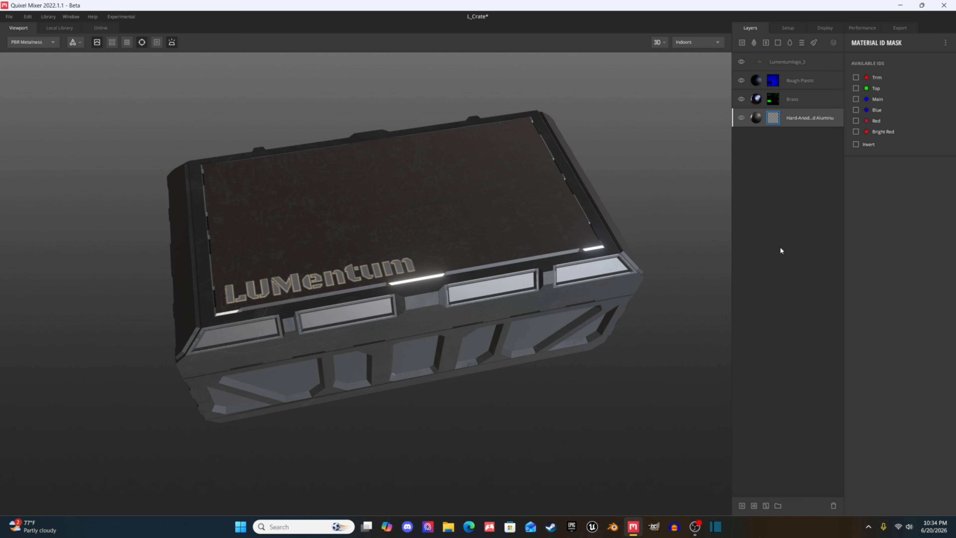
pyautogui.click(856, 99)
pyautogui.click(856, 78)
pyautogui.click(856, 98)
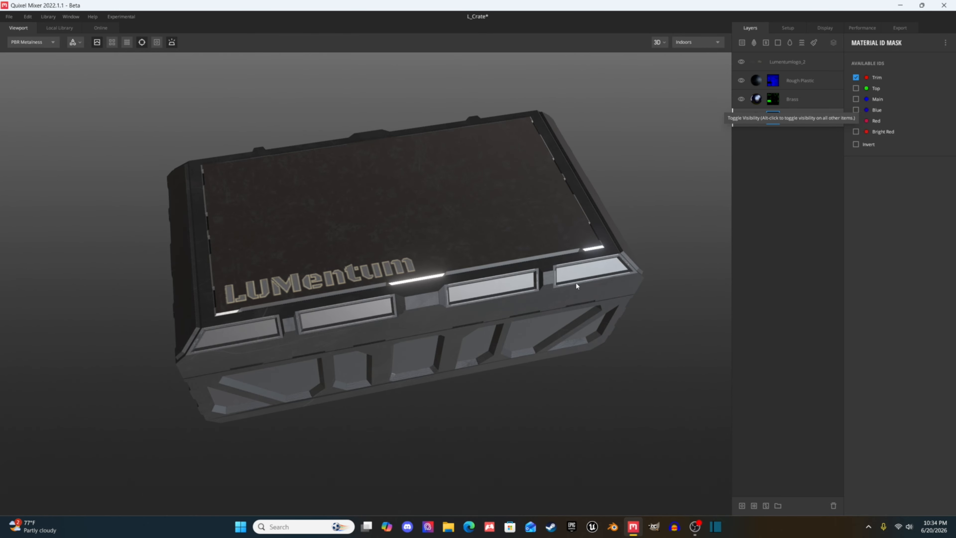
# Inspect the crate's side panels and the Material ID mask of the Rough Plastic layer.
pyautogui.moveTo(576, 284); pyautogui.dragTo(627, 189)
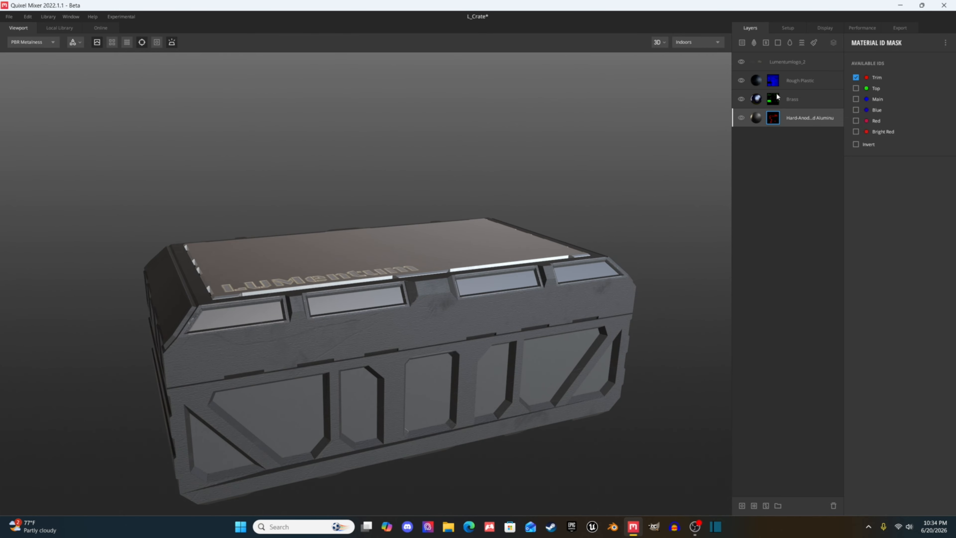
pyautogui.click(760, 81)
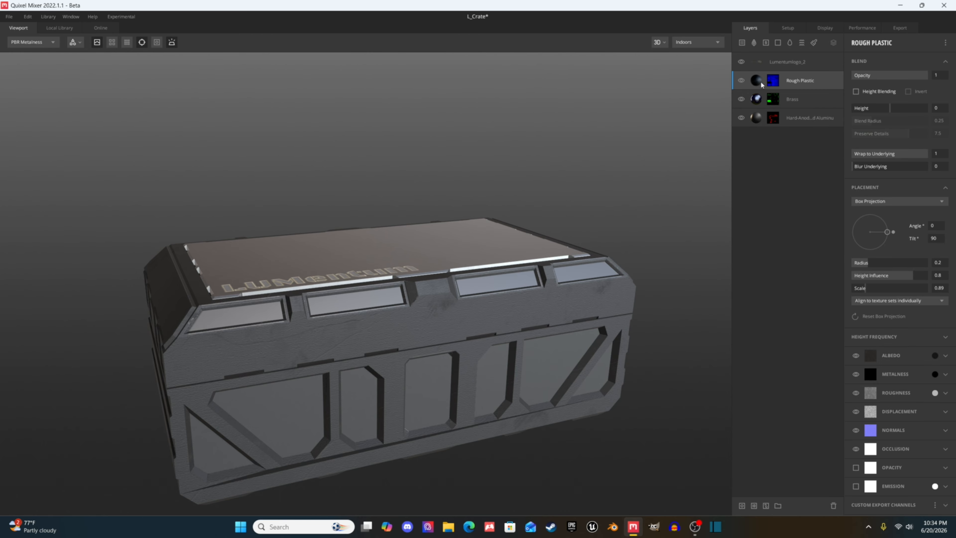
pyautogui.click(777, 80)
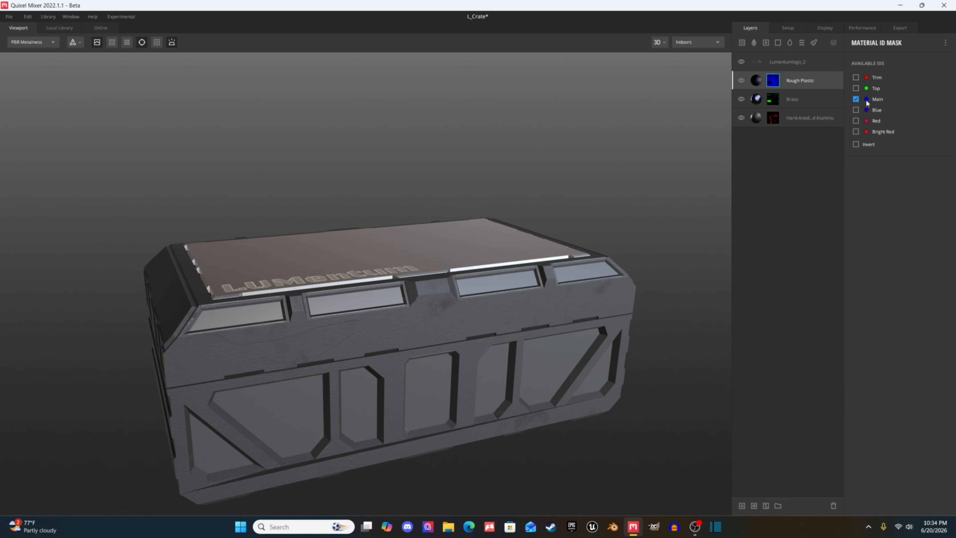
# Review the Brass layer's Material ID mask and material settings while inspecting the crate's lid.
pyautogui.click(776, 104)
pyautogui.moveTo(353, 247); pyautogui.dragTo(393, 281)
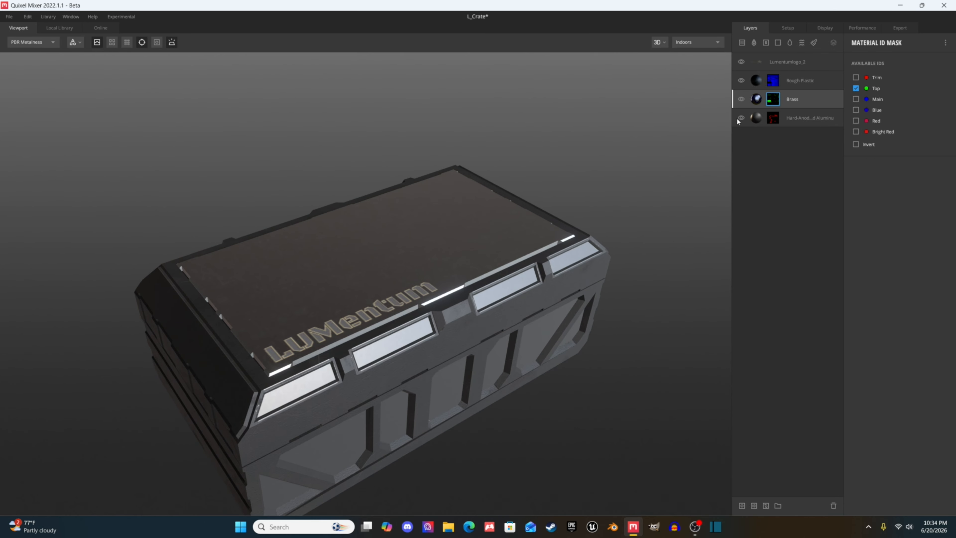
pyautogui.click(757, 99)
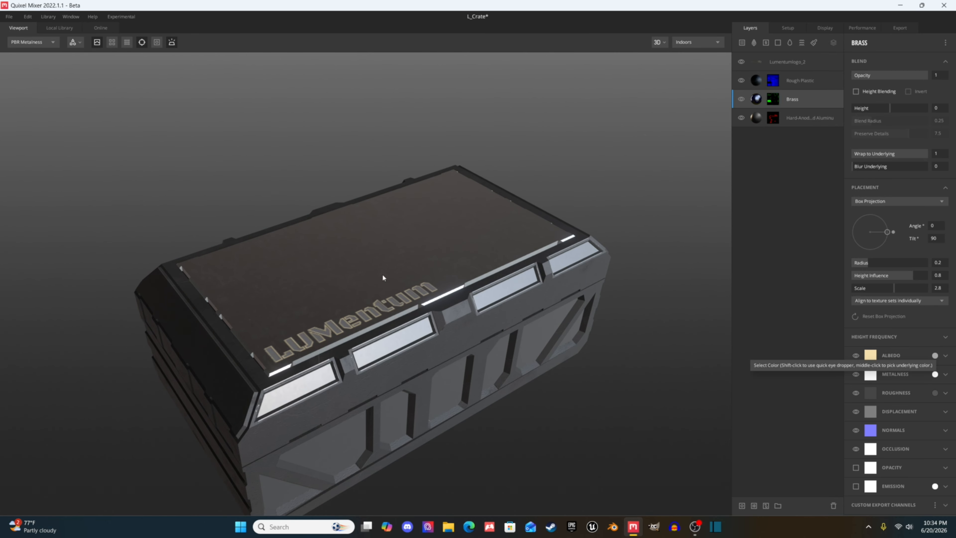
pyautogui.moveTo(644, 164); pyautogui.dragTo(665, 177)
pyautogui.click(774, 100)
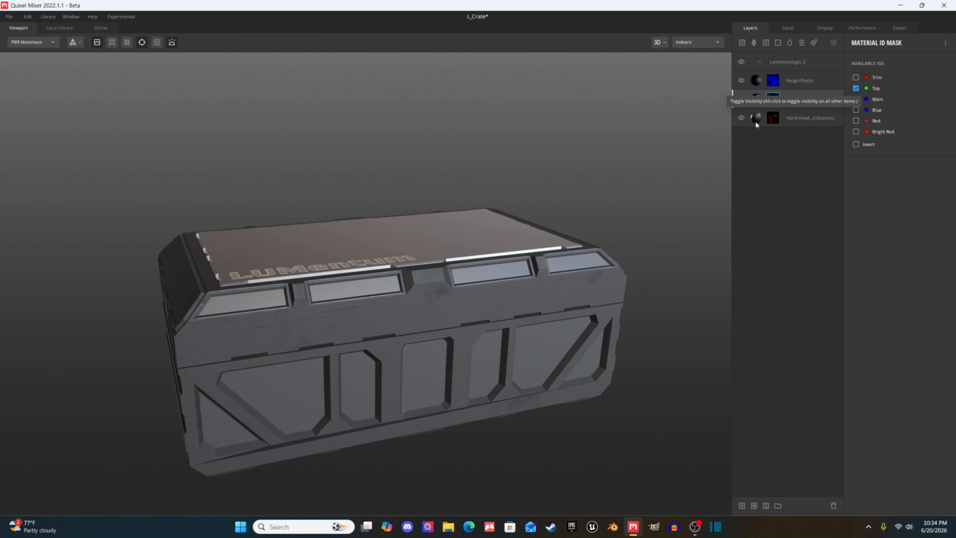
# Review the Hard-Anodized Aluminum layer's Material ID mask and material settings while inspecting the crate's panels and lid.
pyautogui.click(772, 119)
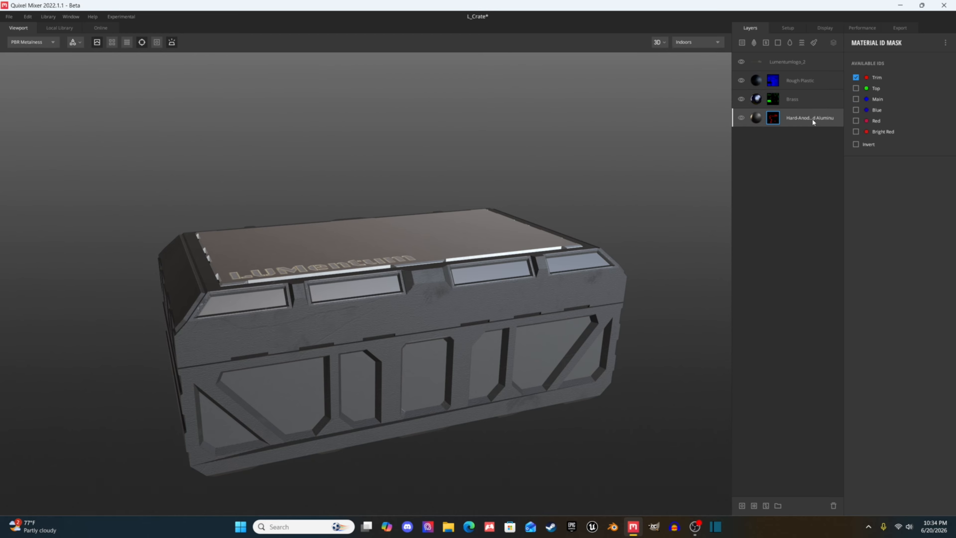
pyautogui.click(761, 120)
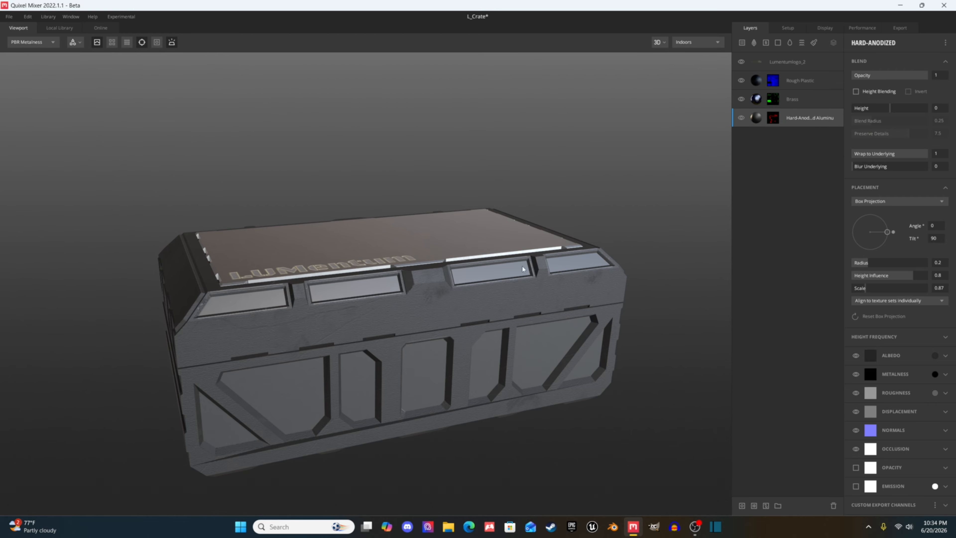
pyautogui.scroll(5, 387, 294)
pyautogui.moveTo(446, 380); pyautogui.dragTo(291, 266, button='middle')
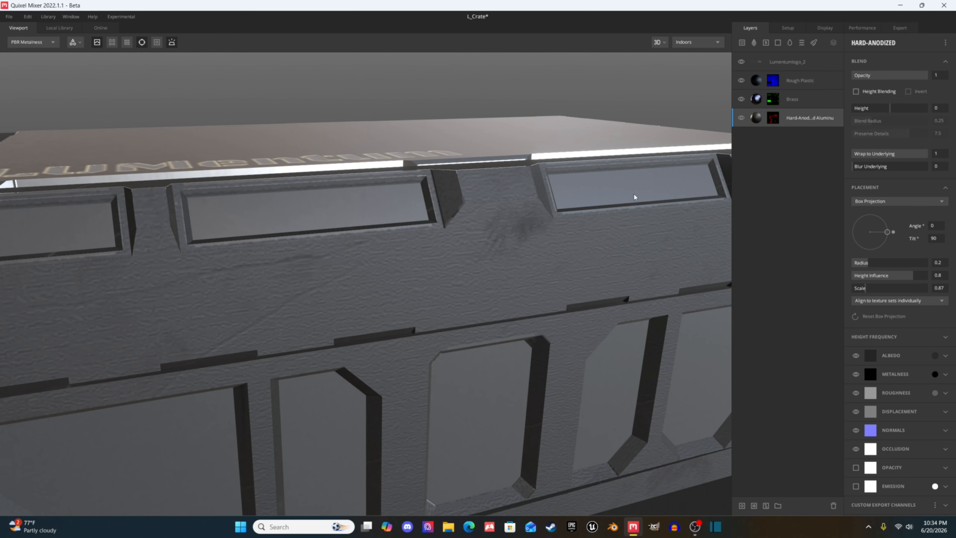
pyautogui.scroll(-5, 576, 210)
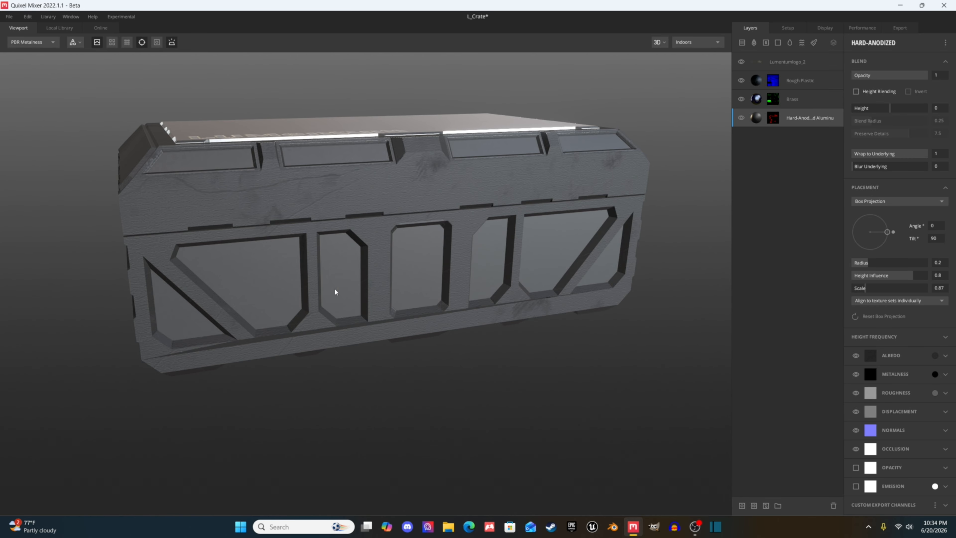
pyautogui.moveTo(336, 292); pyautogui.dragTo(437, 165)
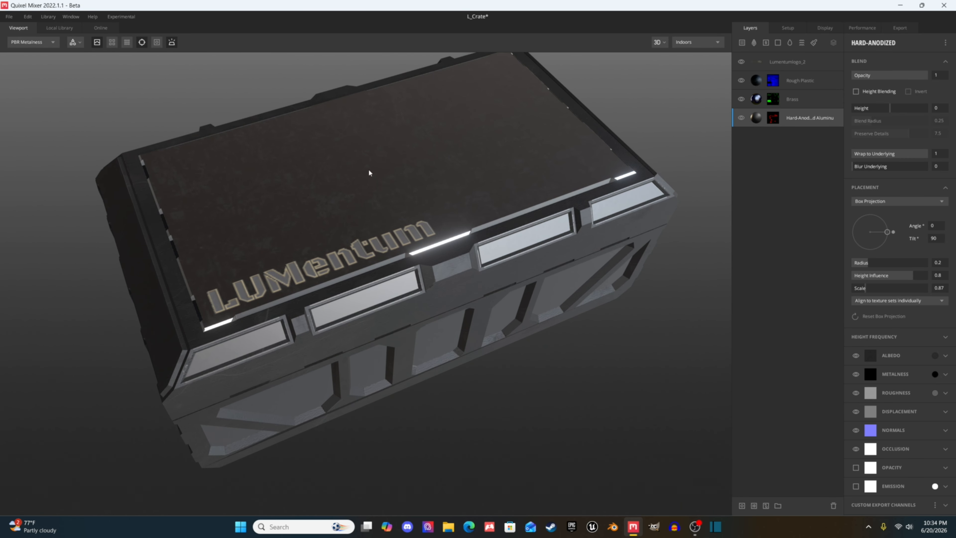
pyautogui.moveTo(369, 173); pyautogui.dragTo(439, 203)
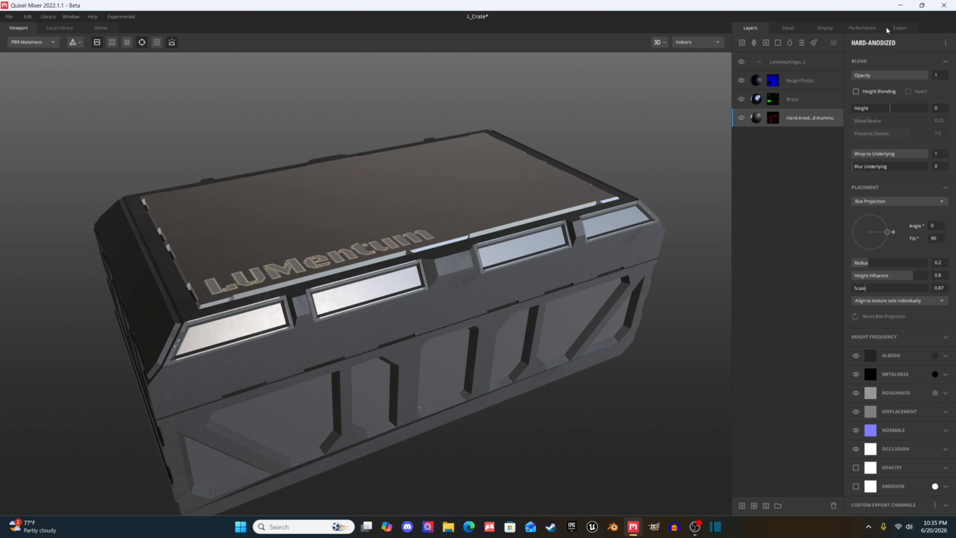
# Open the advanced texture setup of the export settings and delete the MtlRoughAO map.
pyautogui.click(900, 27)
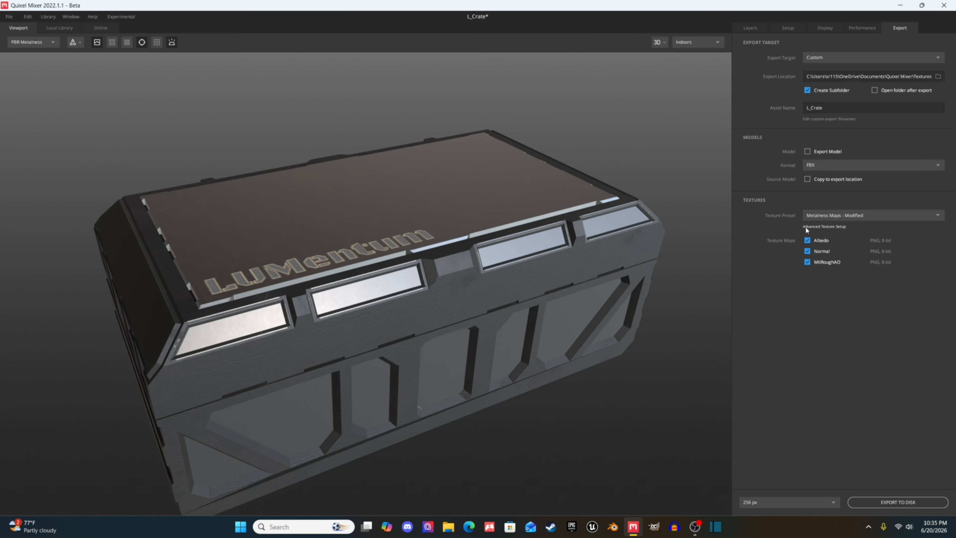
pyautogui.click(820, 226)
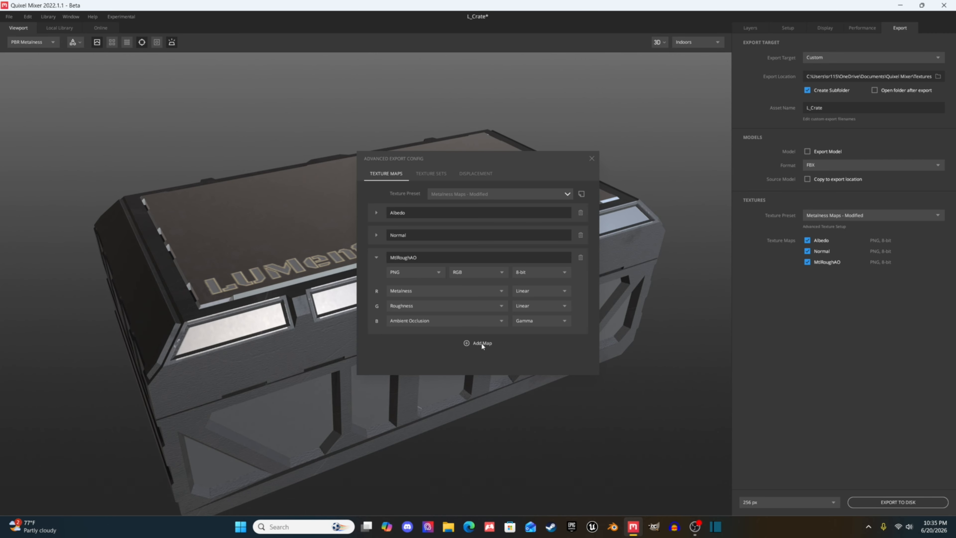
pyautogui.click(581, 257)
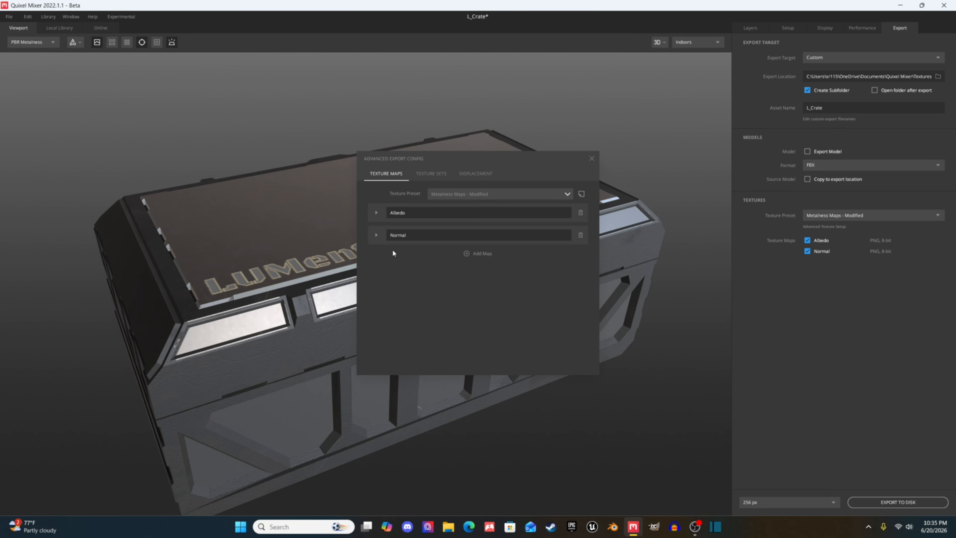
# Add a new texture map to the export configuration and enter Mtl_Rough_ as its name.
pyautogui.click(469, 254)
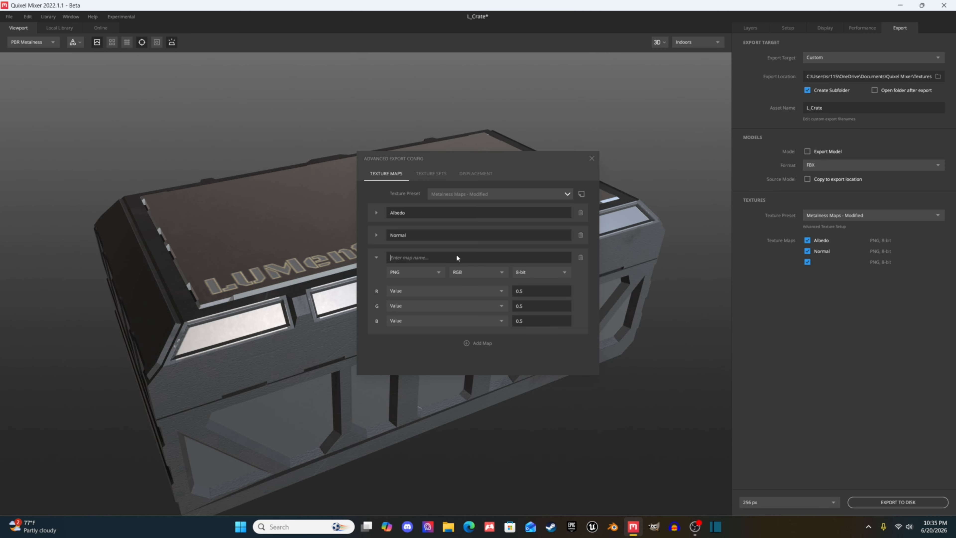
pyautogui.write('Mt')
pyautogui.write('lRough')
pyautogui.write('AO')
pyautogui.press('BackSpace')
pyautogui.press('BackSpace')
pyautogui.press('BackSpace')
pyautogui.press('BackSpace')
pyautogui.press('BackSpace')
pyautogui.press('BackSpace')
pyautogui.press('BackSpace')
pyautogui.press('BackSpace')
pyautogui.press('BackSpace')
pyautogui.press('BackSpace')
pyautogui.write('Mtl_Rough')
pyautogui.write('_AO')
pyautogui.press('BackSpace')
pyautogui.press('BackSpace')
pyautogui.press('BackSpace')
pyautogui.press('BackSpace')
pyautogui.press('BackSpace')
pyautogui.press('BackSpace')
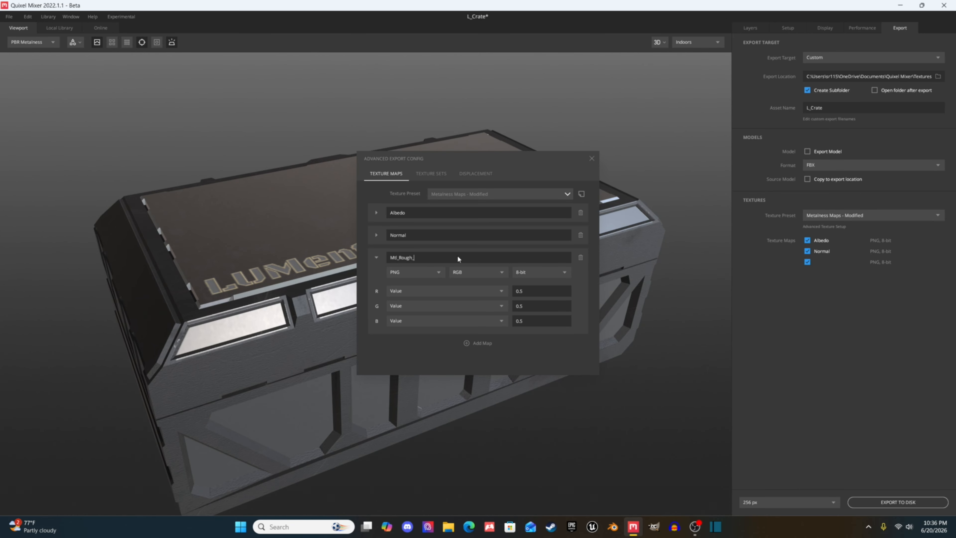
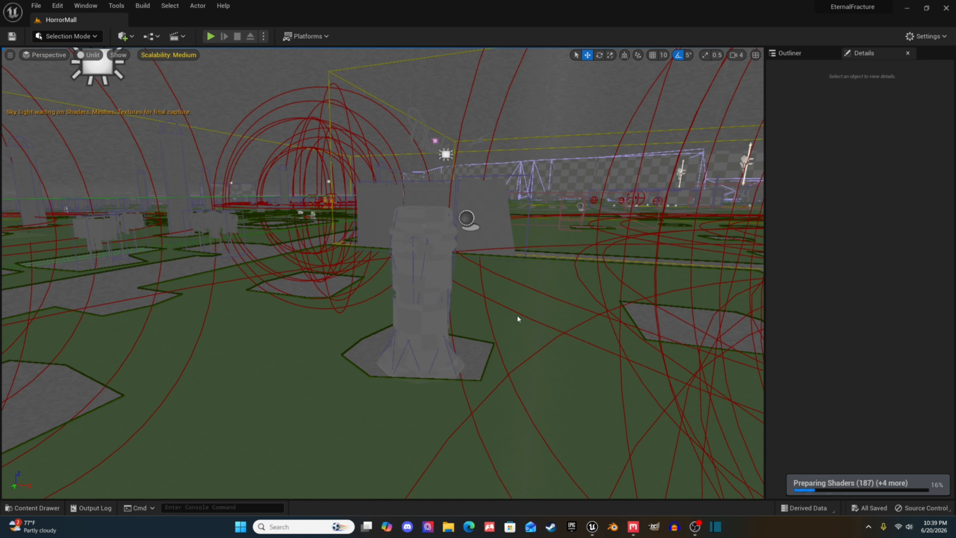
# Switch to Unreal Engine, return to the HorrorMall level near the glass entrance doors and bring up the project's content folders.
pyautogui.scroll(5, 485, 273)
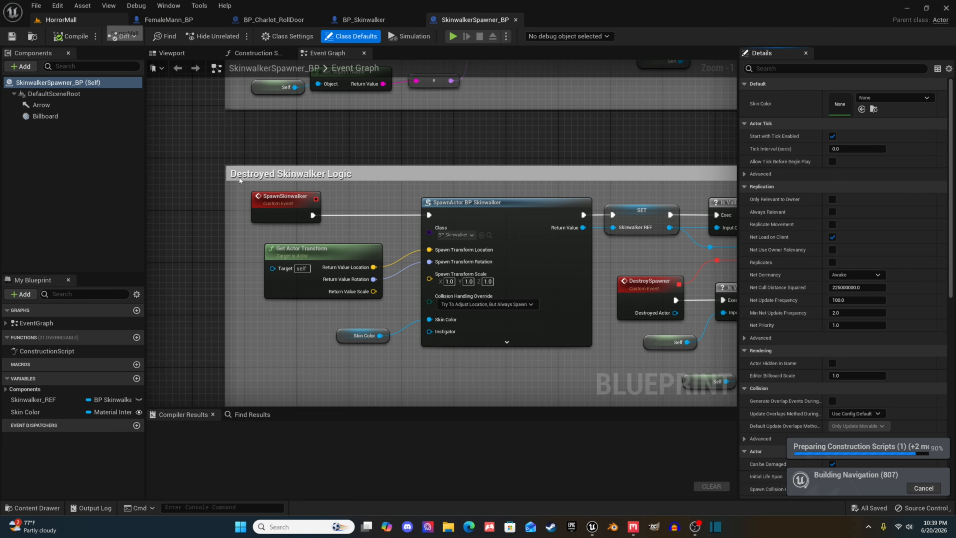
pyautogui.click(61, 20)
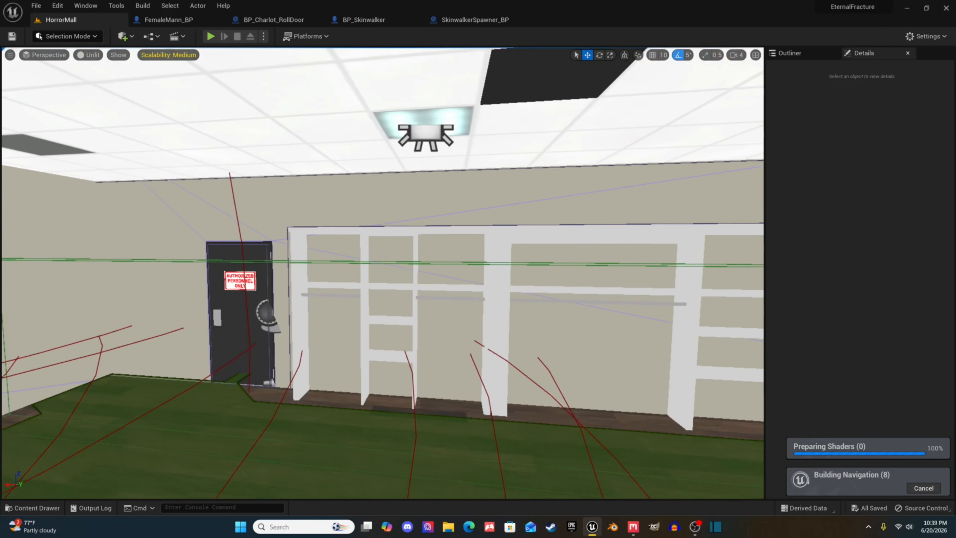
pyautogui.moveTo(383, 274); pyautogui.dragTo(354, 274, button='right')
pyautogui.press('w')
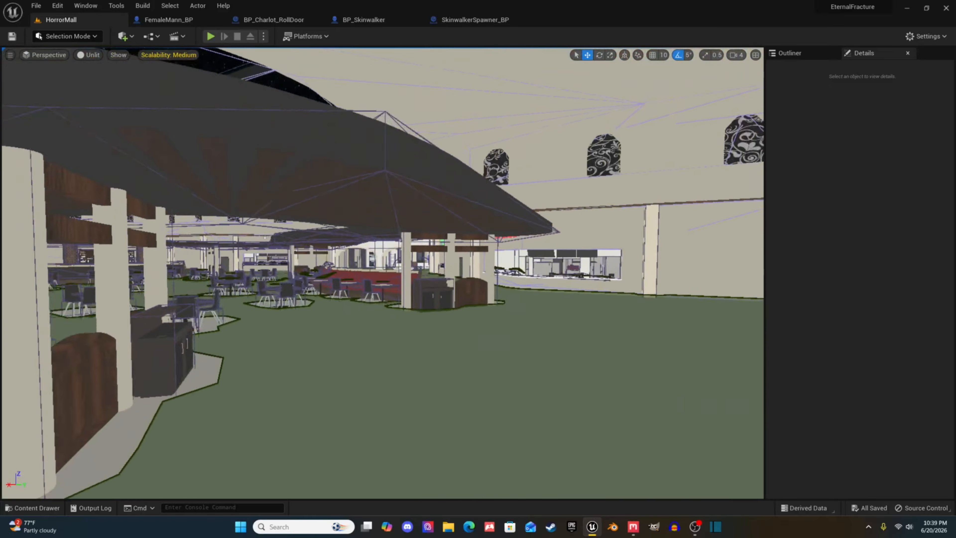
pyautogui.moveTo(354, 273); pyautogui.dragTo(377, 279, button='right')
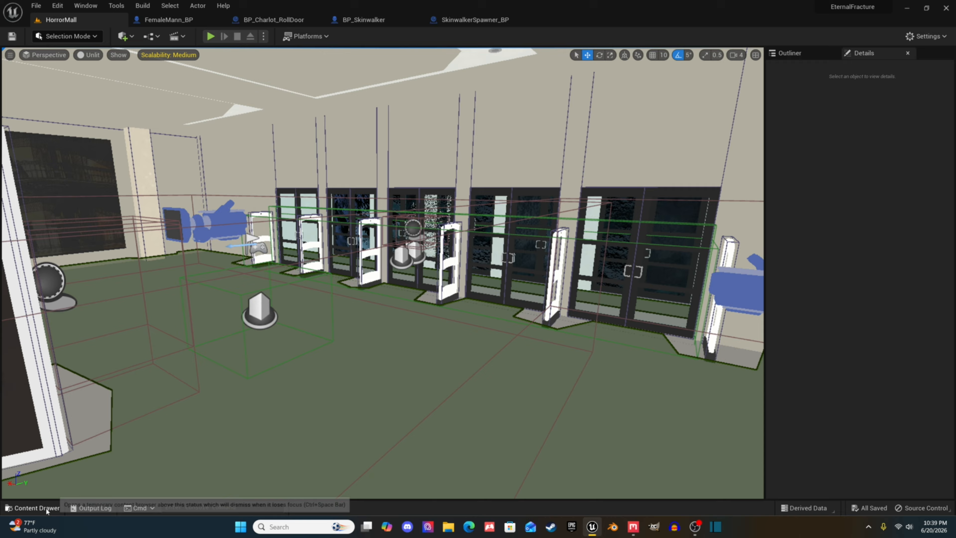
pyautogui.click(34, 508)
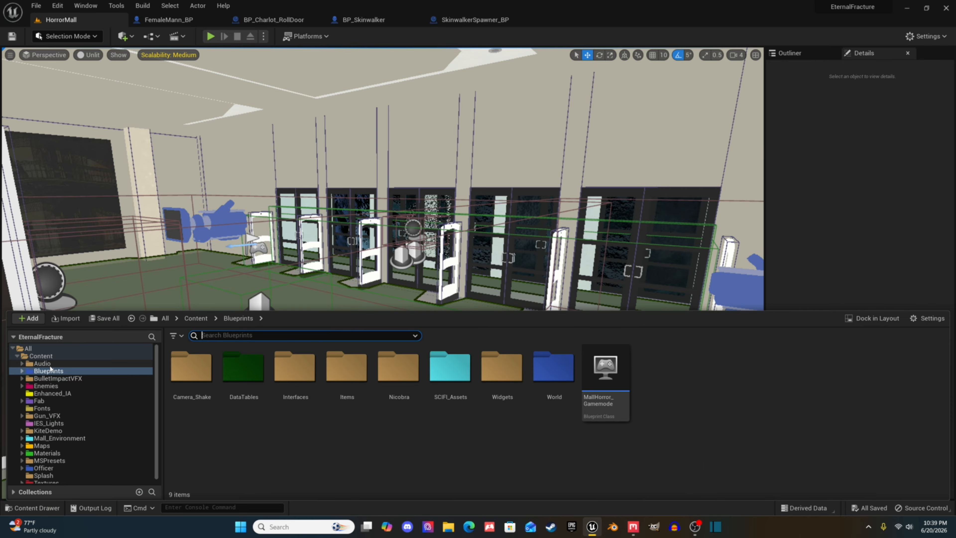
pyautogui.click(56, 438)
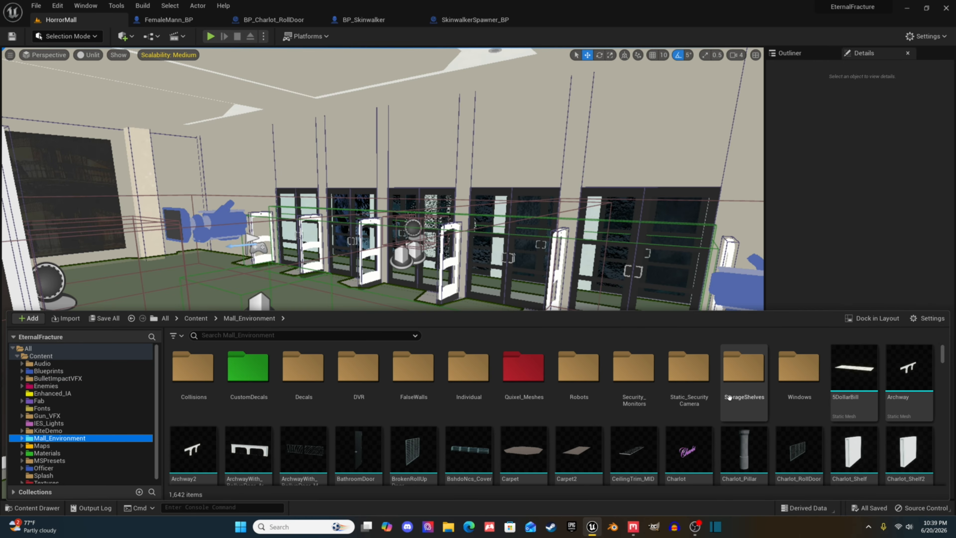
pyautogui.doubleClick(526, 371)
pyautogui.scroll(-1, 798, 430)
pyautogui.rightClick(890, 443)
pyautogui.click(813, 158)
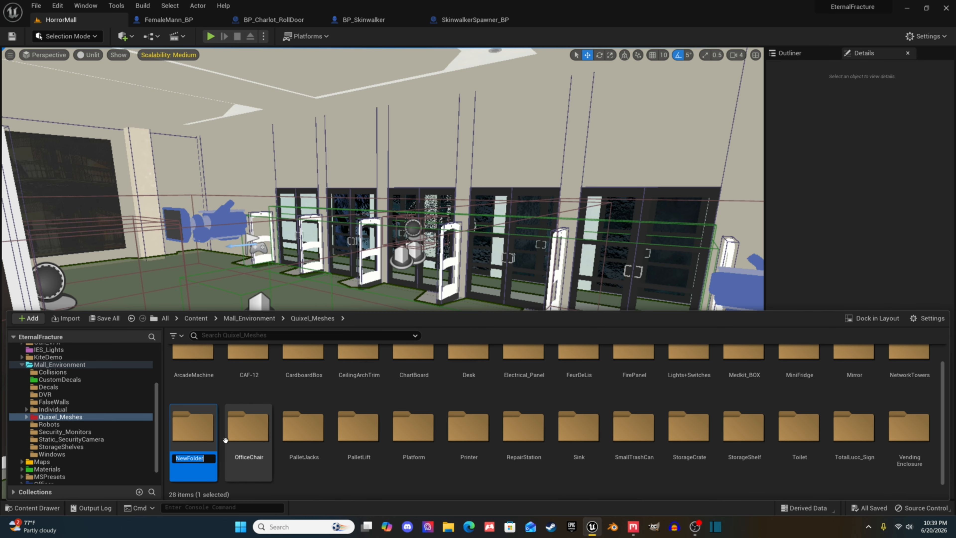
pyautogui.rightClick(188, 441)
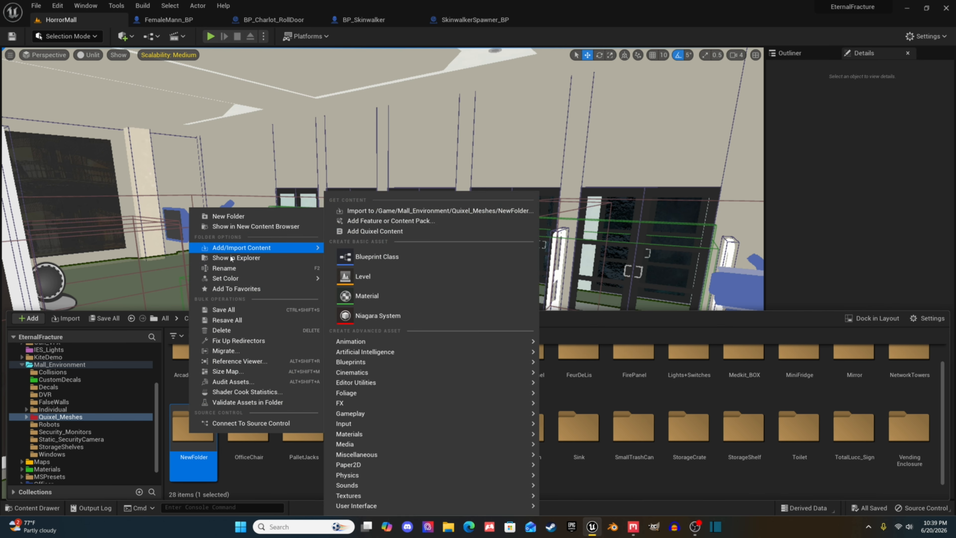
pyautogui.click(222, 331)
pyautogui.click(248, 348)
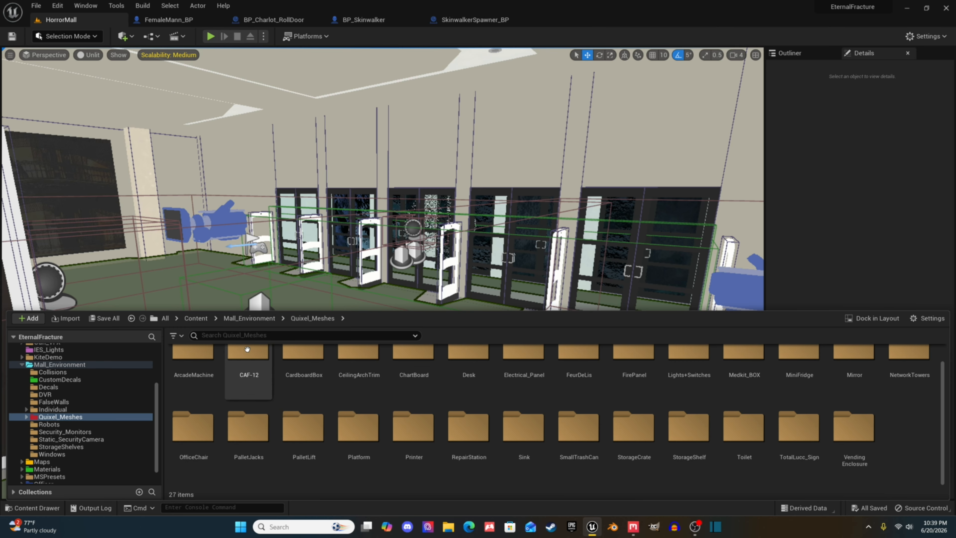
# Open the SCIFI_Assets folder inside the Blueprints content folder.
pyautogui.scroll(5, 56, 386)
pyautogui.click(48, 371)
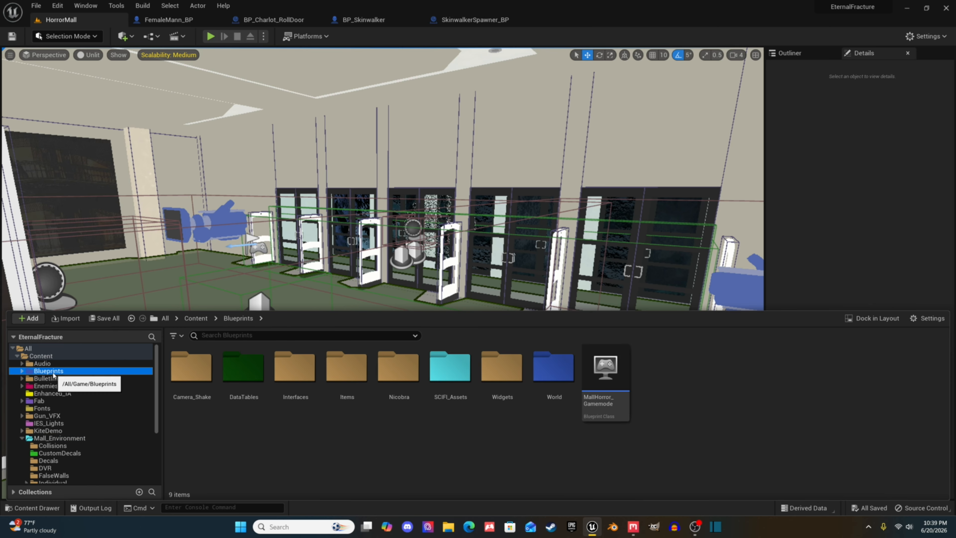
pyautogui.click(437, 386)
pyautogui.doubleClick(437, 387)
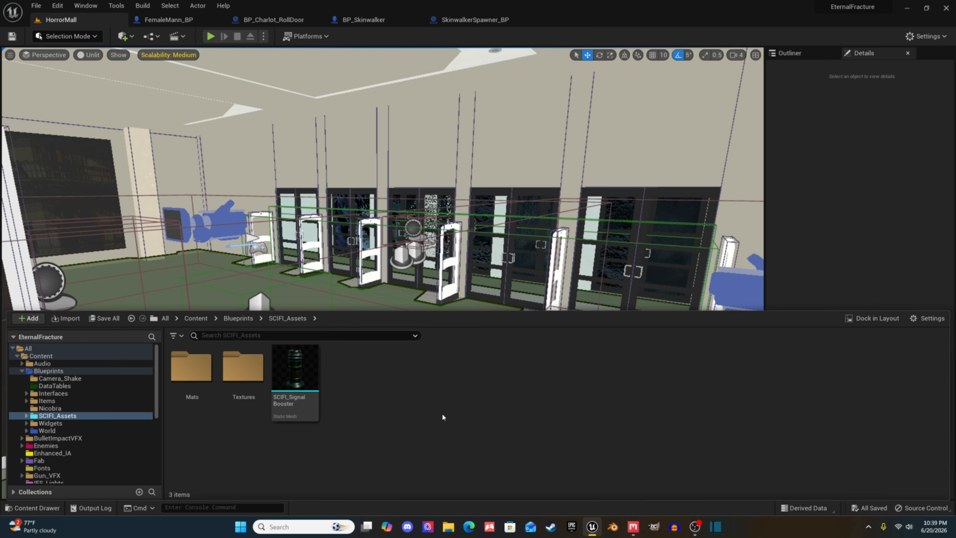
# Import L_Crate.fbx from the Exports folder into SCIFI_Assets as a Nanite static mesh without creating materials.
pyautogui.rightClick(443, 413)
pyautogui.click(498, 89)
pyautogui.scroll(-4, 102, 188)
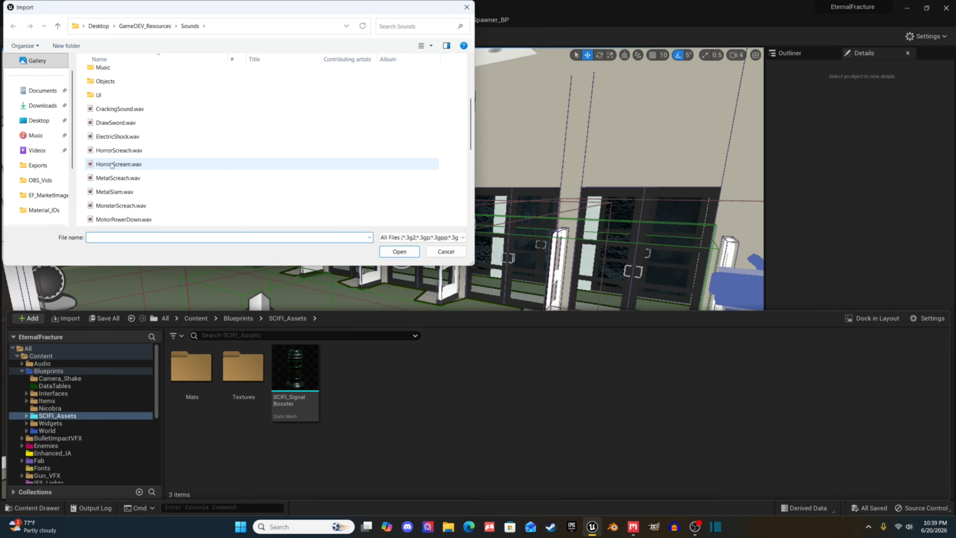
pyautogui.click(37, 165)
pyautogui.scroll(-10, 113, 190)
pyautogui.scroll(-6, 114, 185)
pyautogui.scroll(6, 117, 177)
pyautogui.scroll(8, 119, 160)
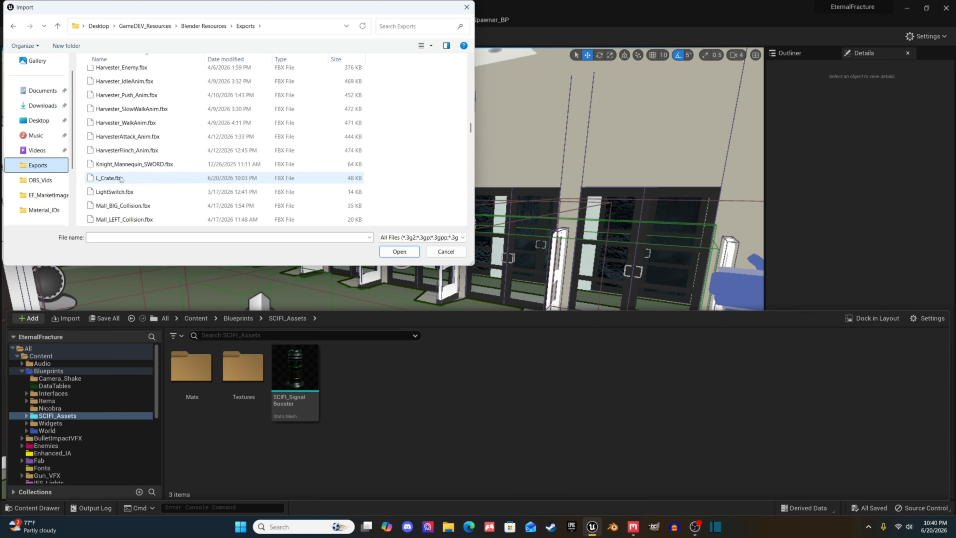
pyautogui.doubleClick(120, 179)
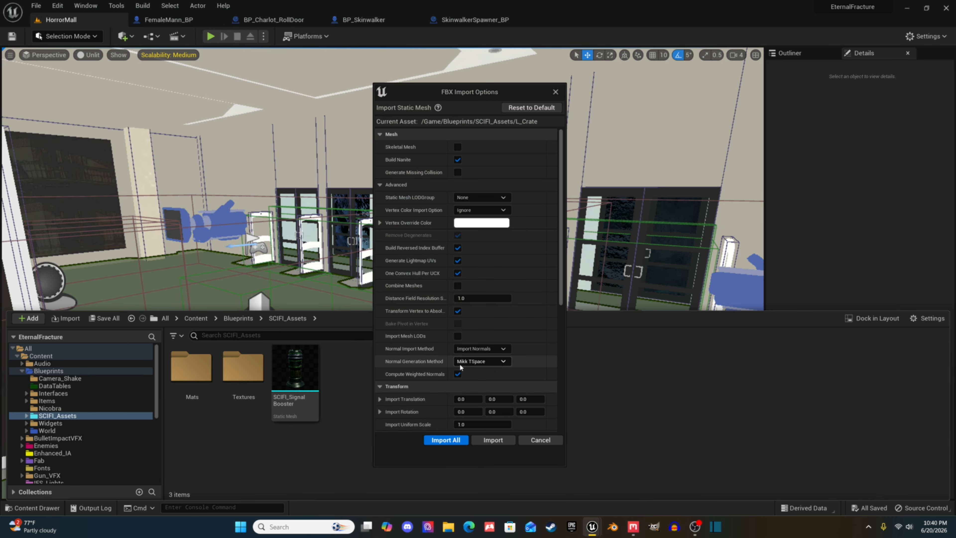
pyautogui.scroll(-6, 460, 368)
pyautogui.click(446, 440)
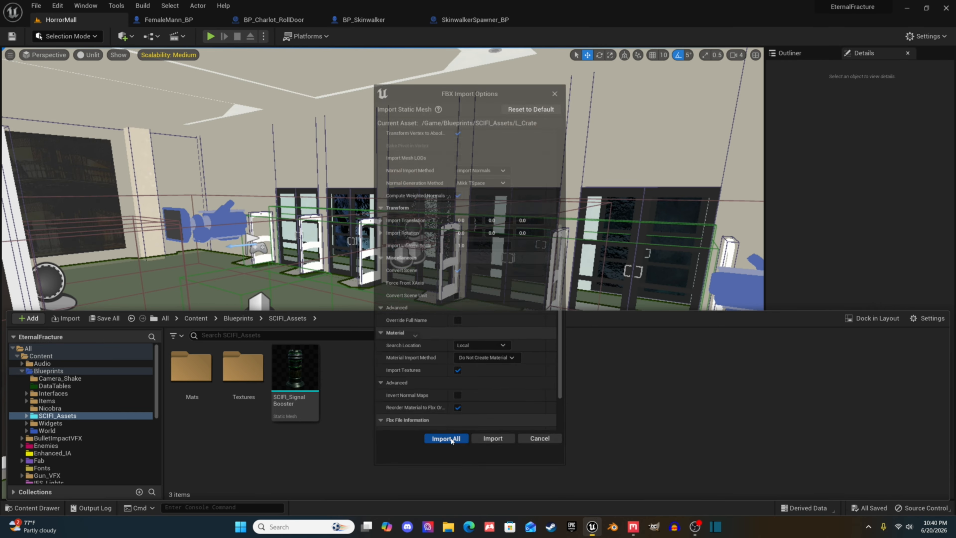
# Open the imported crate mesh and add a box-shaped simplified collision around it.
pyautogui.doubleClick(353, 371)
pyautogui.scroll(5, 399, 345)
pyautogui.moveTo(400, 345)
pyautogui.mouseDown(button='right')
pyautogui.moveTo(396, 422)
pyautogui.moveTo(395, 395)
pyautogui.moveTo(399, 422)
pyautogui.moveTo(497, 399)
pyautogui.moveTo(400, 346)
pyautogui.mouseUp(button='right')
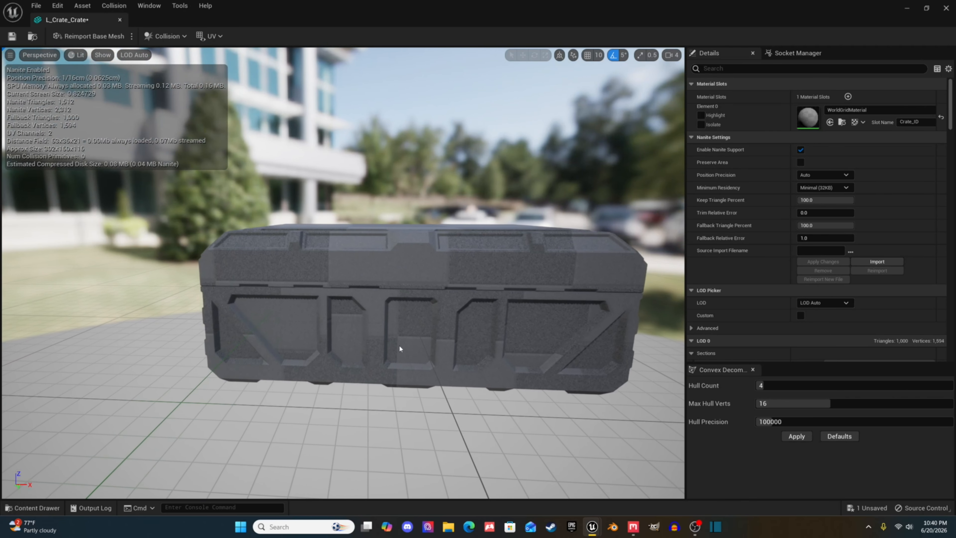
pyautogui.click(164, 36)
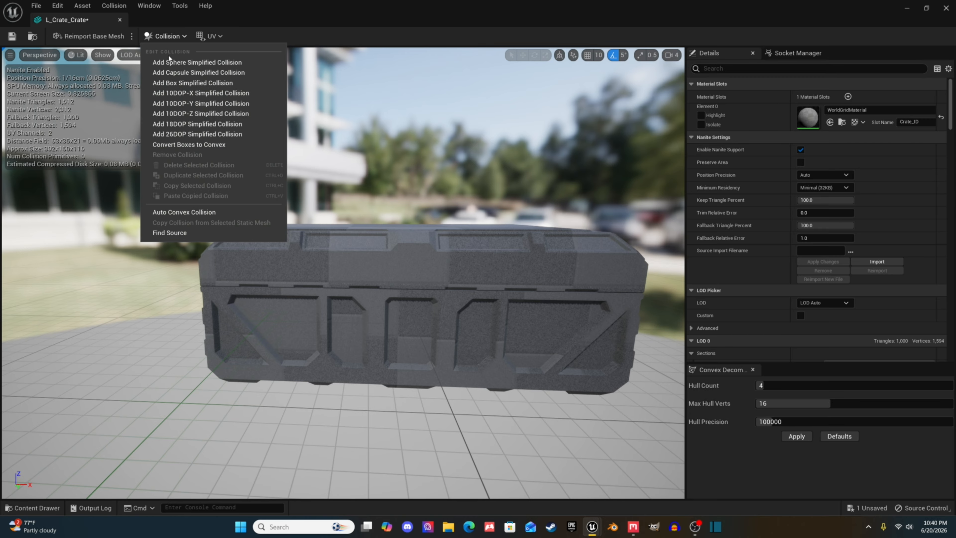
pyautogui.click(179, 94)
pyautogui.scroll(3, 335, 222)
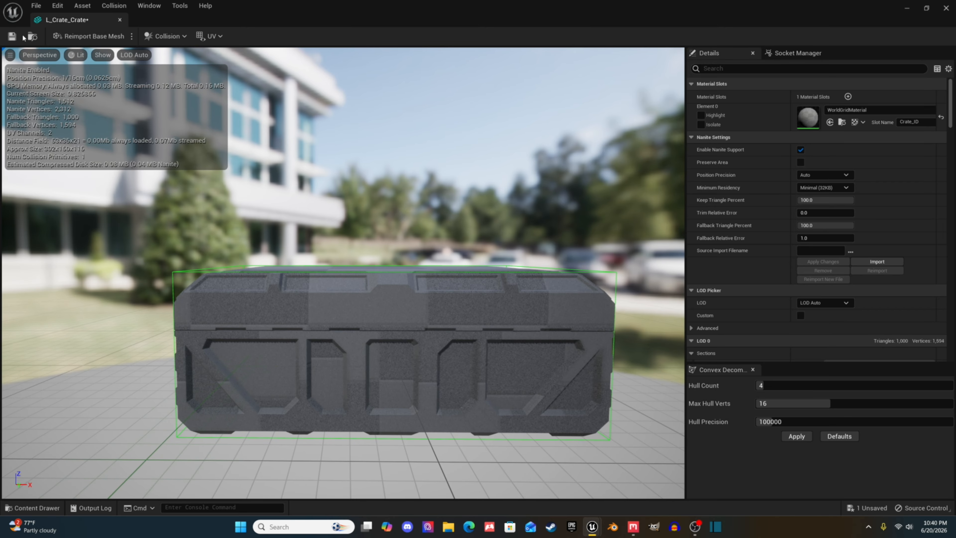
# Save the crate mesh and dock its editor alongside the HorrorMall level.
pyautogui.moveTo(213, 294); pyautogui.dragTo(407, 312)
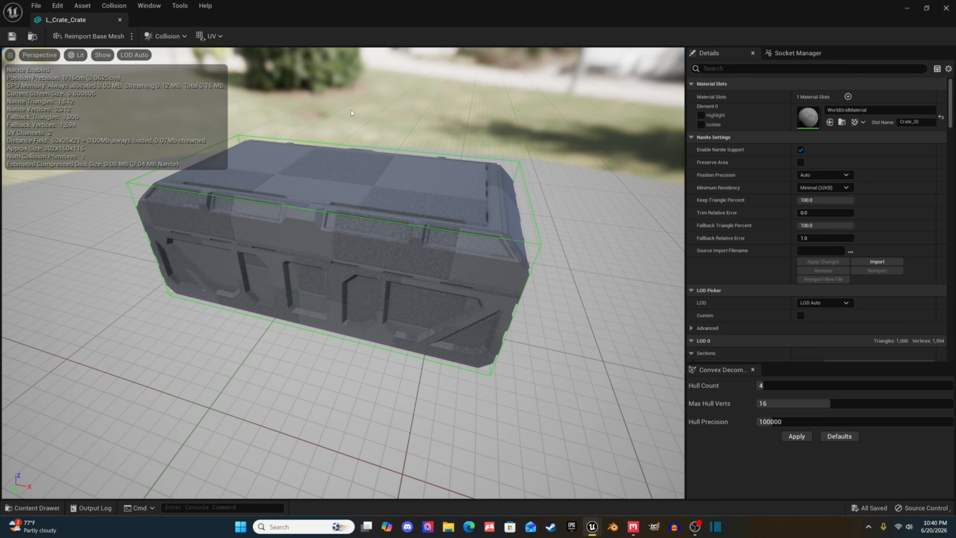
pyautogui.moveTo(116, 20); pyautogui.dragTo(172, 20)
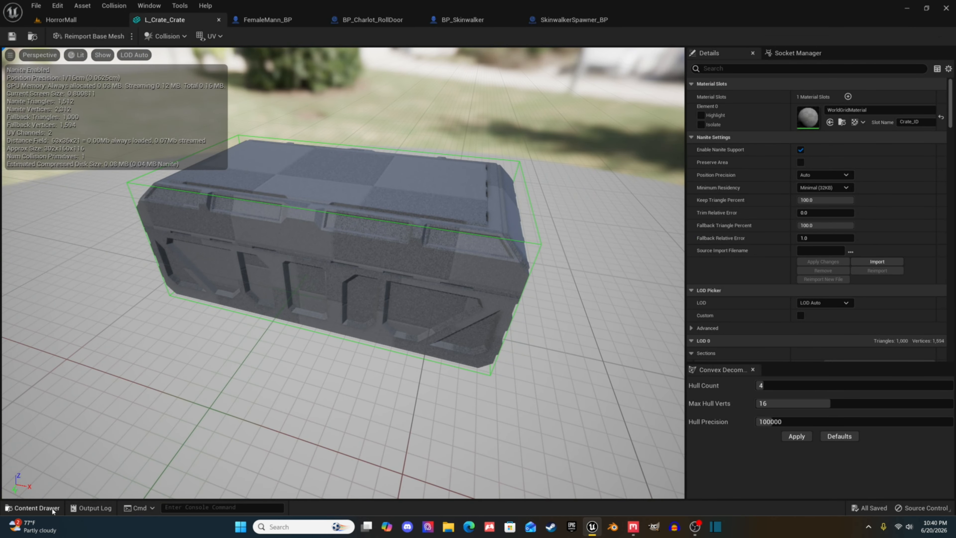
# Start an import into SCIFI_Assets and browse to the Textures folder of Quixel Mixer in Documents.
pyautogui.click(37, 508)
pyautogui.moveTo(307, 333)
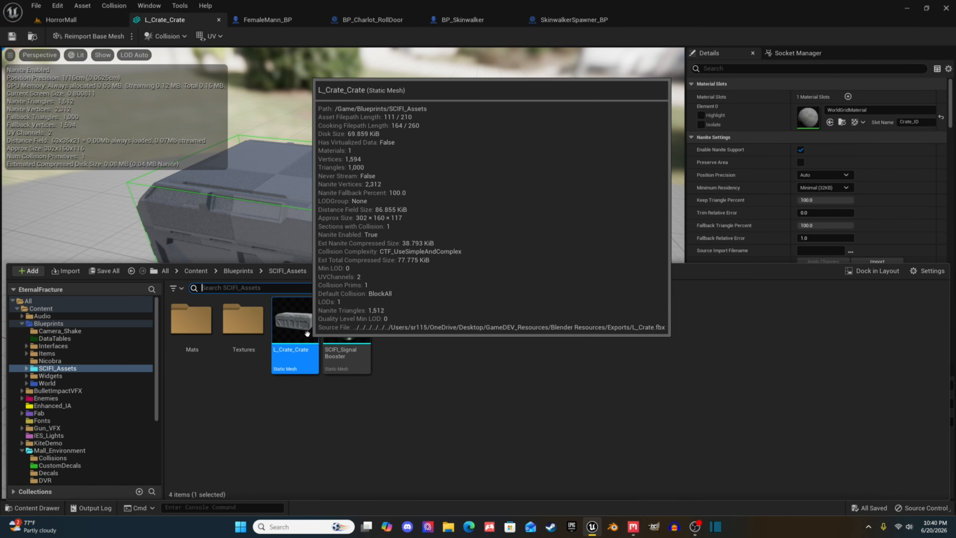
pyautogui.rightClick(424, 315)
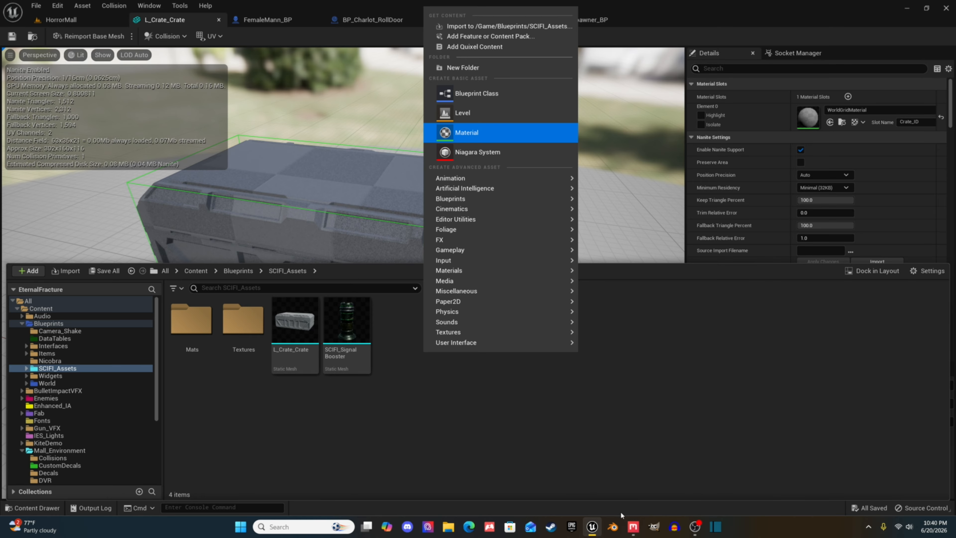
pyautogui.click(695, 527)
pyautogui.rightClick(427, 355)
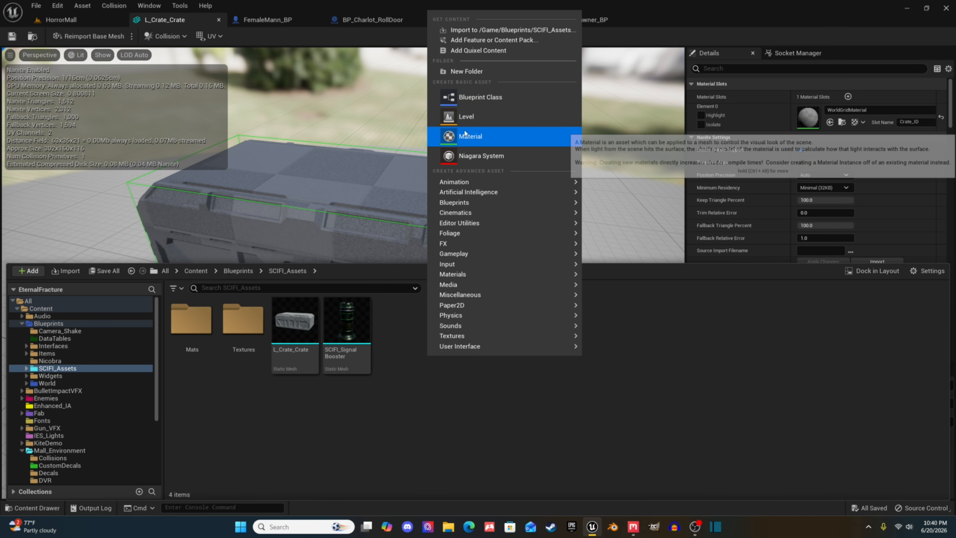
pyautogui.click(474, 33)
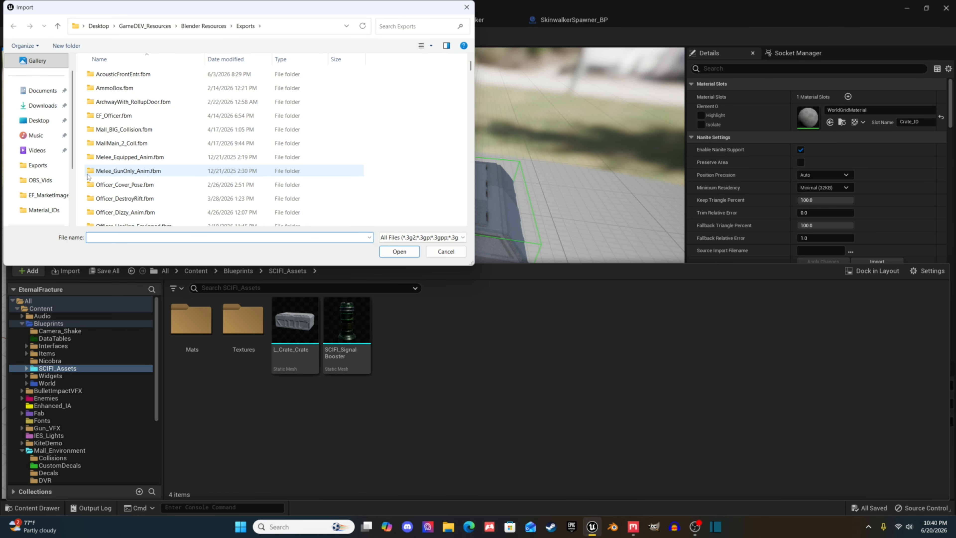
pyautogui.click(42, 91)
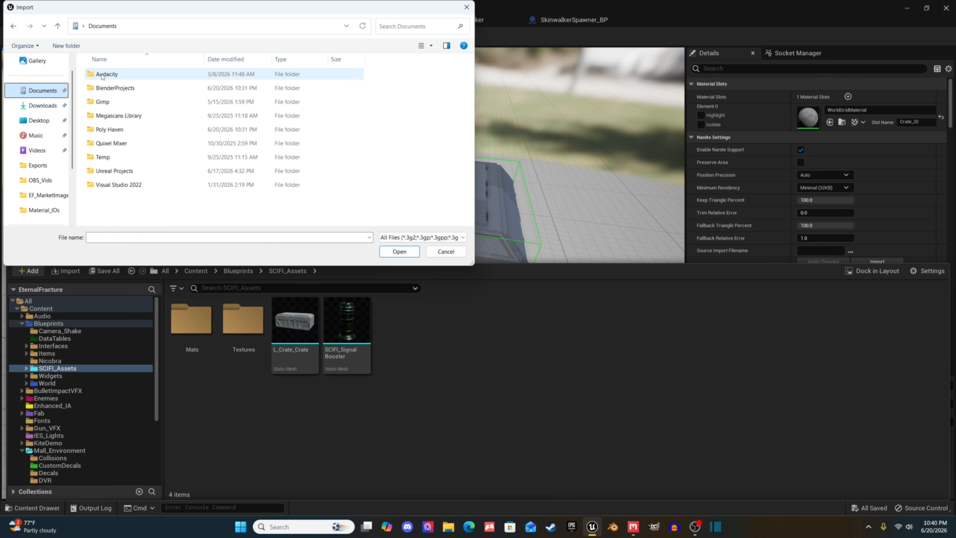
pyautogui.doubleClick(114, 145)
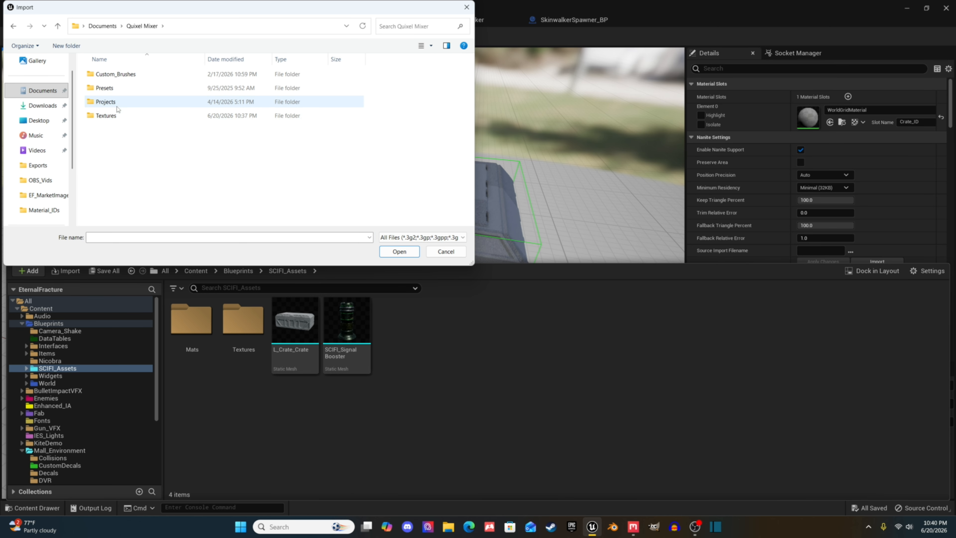
pyautogui.doubleClick(116, 117)
# Import the albedo, packed metal-roughness-AO and normal textures from the L_Crate folder into SCIFI_Assets.
pyautogui.scroll(-5, 117, 166)
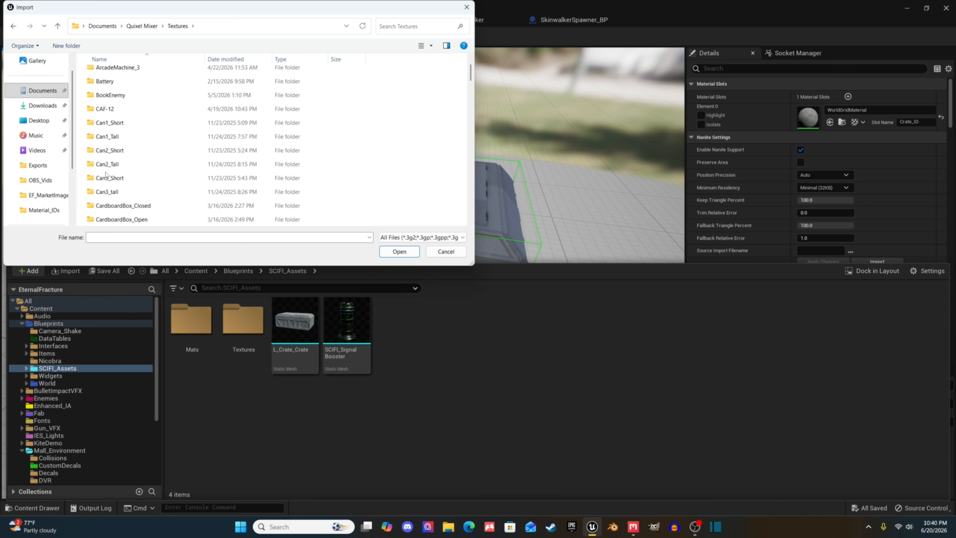
pyautogui.scroll(-4, 117, 177)
pyautogui.scroll(5, 116, 188)
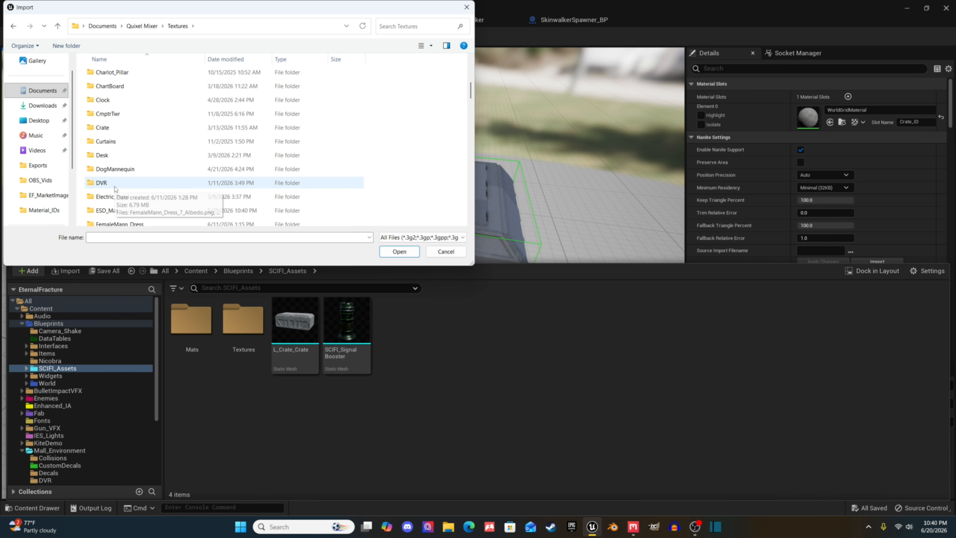
pyautogui.scroll(-10, 116, 188)
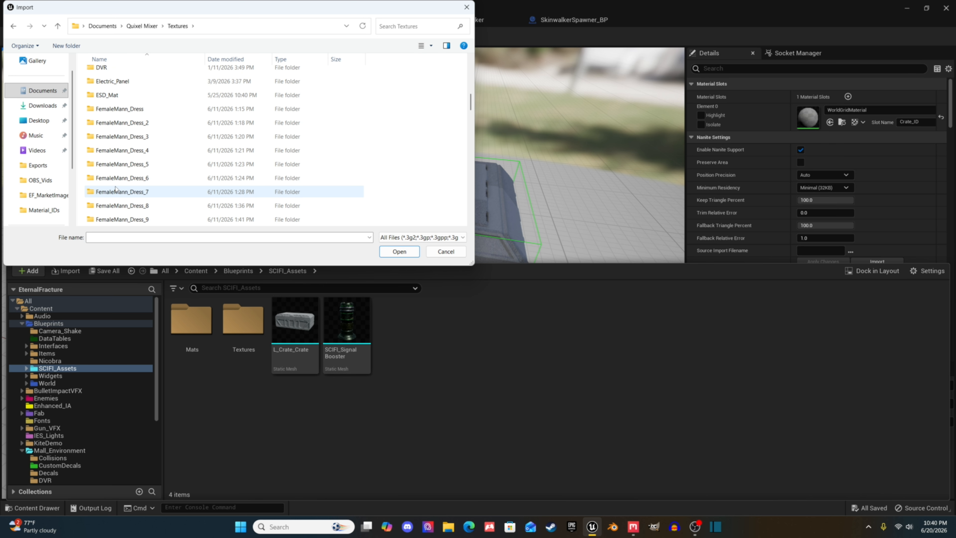
pyautogui.scroll(-1, 115, 189)
pyautogui.doubleClick(105, 114)
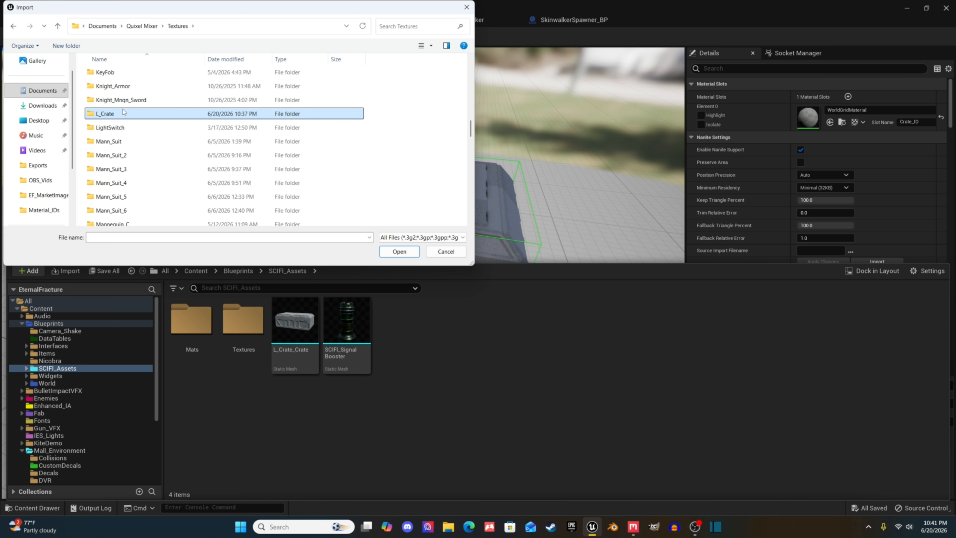
pyautogui.click(109, 88)
pyautogui.click(400, 251)
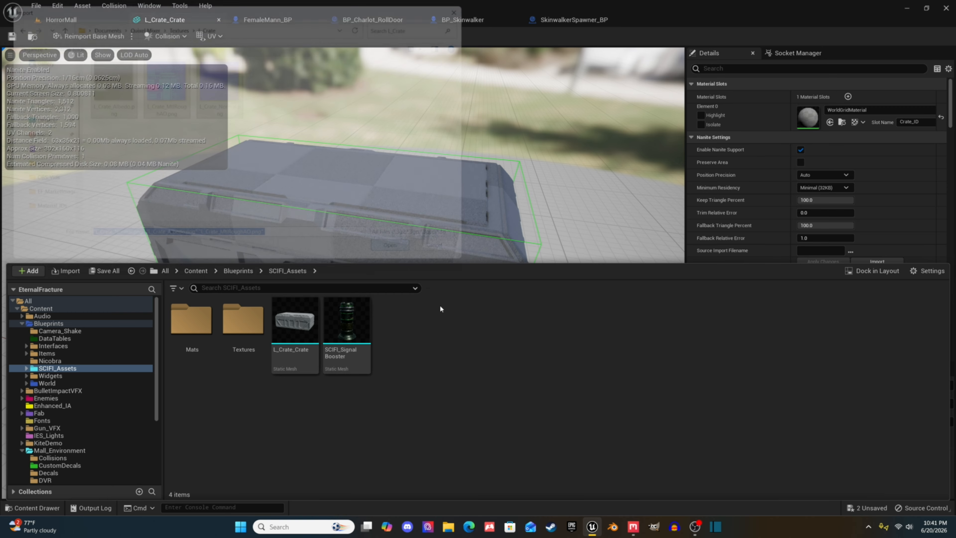
# Create a material named M_LCrate in SCIFI_Assets and open it for editing.
pyautogui.rightClick(555, 353)
pyautogui.click(610, 134)
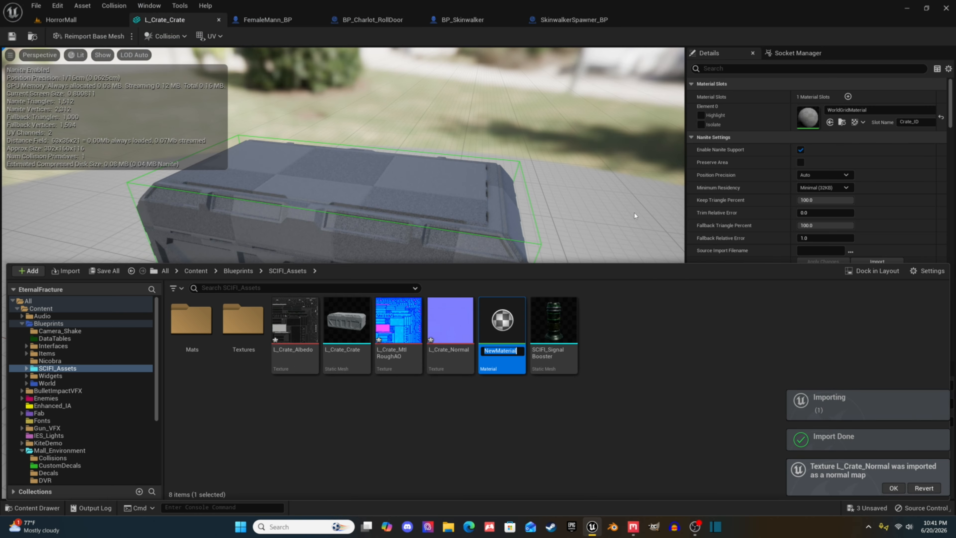
pyautogui.write('M_L')
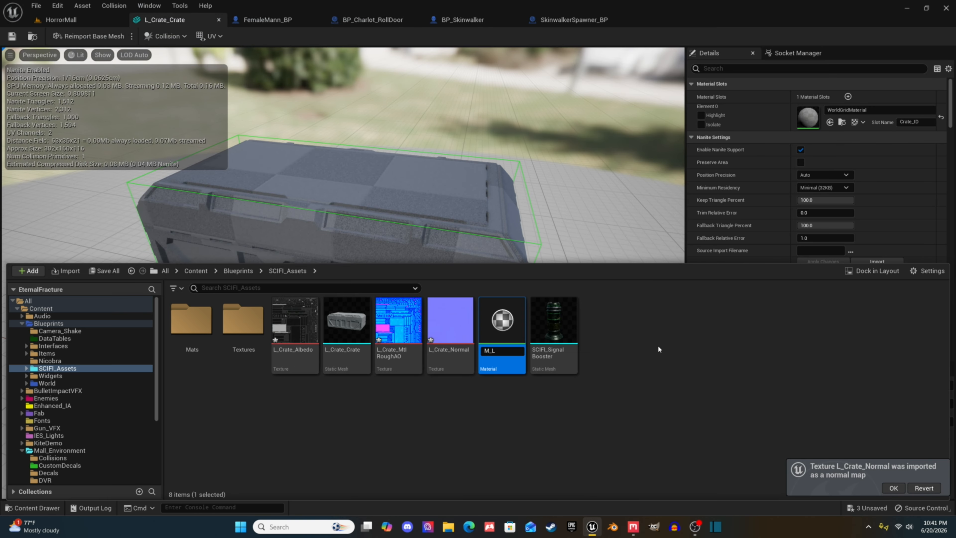
pyautogui.write('Crate')
pyautogui.press('Return')
pyautogui.doubleClick(506, 327)
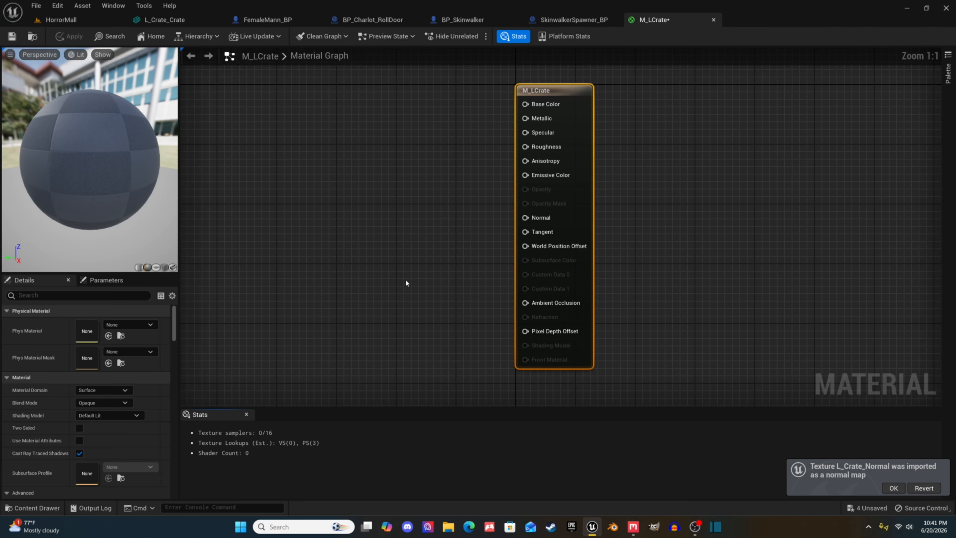
# Add the L_Crate albedo, packed metal-roughness-AO and normal textures to the material graph as texture samples.
pyautogui.click(63, 509)
pyautogui.click(305, 409)
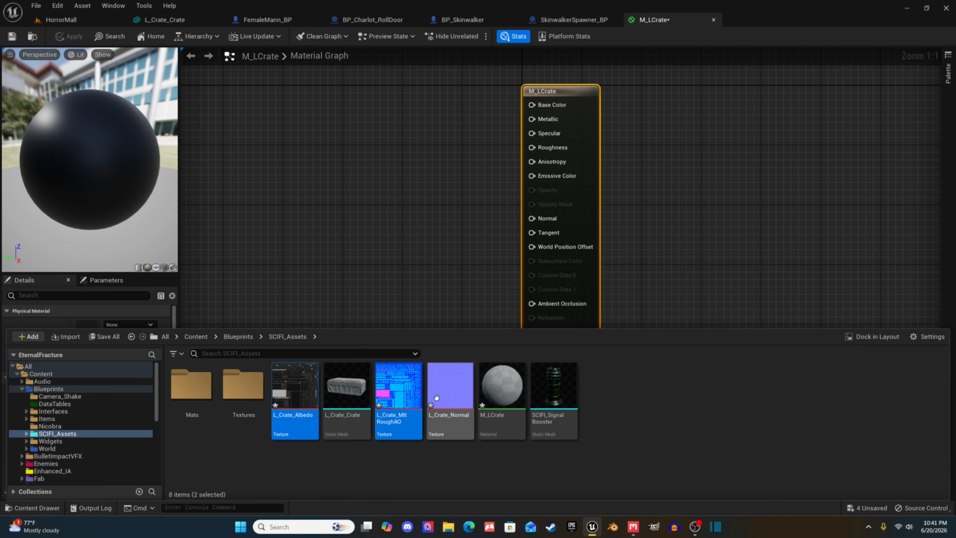
pyautogui.keyDown('ctrl'); pyautogui.click(413, 406); pyautogui.keyUp('ctrl')
pyautogui.moveTo(419, 408); pyautogui.dragTo(336, 197)
pyautogui.moveTo(383, 182); pyautogui.dragTo(399, 251, button='right')
# Separate the albedo texture sample from the others and connect its RGB output to Base Color.
pyautogui.moveTo(388, 268); pyautogui.dragTo(342, 150)
pyautogui.moveTo(440, 175); pyautogui.dragTo(405, 194, button='right')
pyautogui.moveTo(336, 182); pyautogui.dragTo(395, 181, button='right')
pyautogui.moveTo(380, 180); pyautogui.dragTo(304, 171)
pyautogui.moveTo(571, 192); pyautogui.dragTo(571, 192)
pyautogui.moveTo(310, 171); pyautogui.dragTo(265, 187)
# Stack the packed and normal texture samples beneath the albedo sample.
pyautogui.moveTo(348, 242); pyautogui.dragTo(409, 213, button='right')
pyautogui.moveTo(516, 283); pyautogui.dragTo(328, 282)
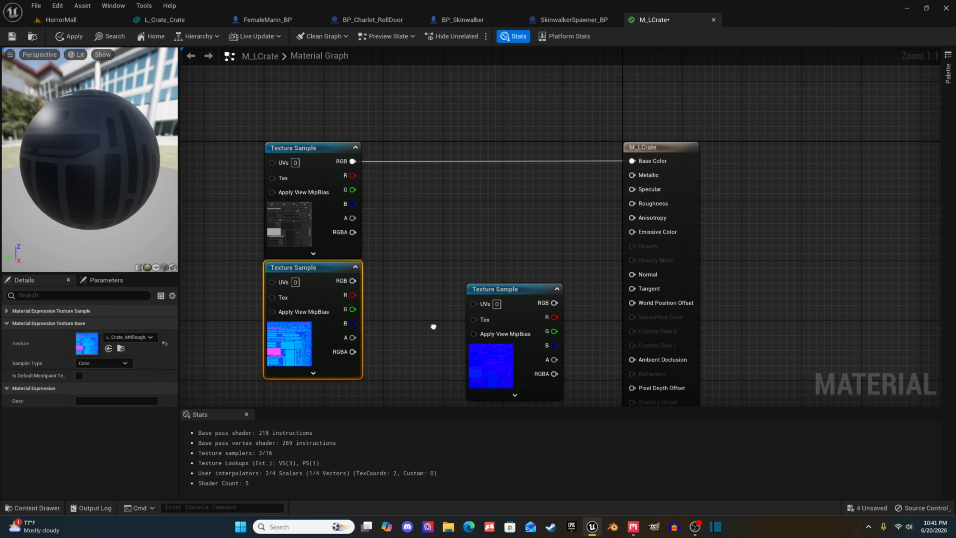
pyautogui.moveTo(434, 326); pyautogui.dragTo(415, 227, button='right')
pyautogui.moveTo(497, 196); pyautogui.dragTo(287, 311)
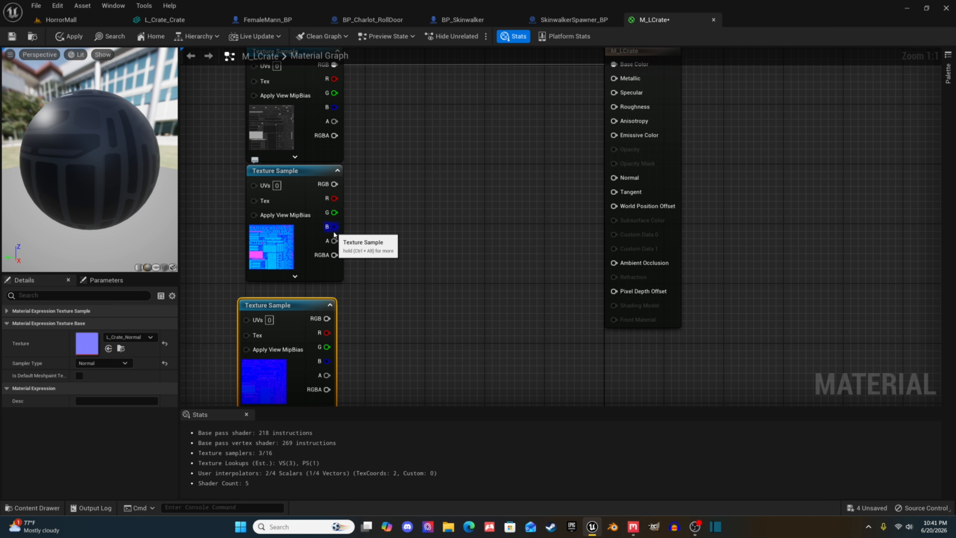
# Connect the packed texture's R output to Metallic, G to Roughness and B to Ambient Occlusion, and check the material preview.
pyautogui.moveTo(334, 235); pyautogui.dragTo(321, 267, button='right')
pyautogui.moveTo(321, 231); pyautogui.dragTo(569, 159)
pyautogui.moveTo(601, 119); pyautogui.dragTo(600, 111)
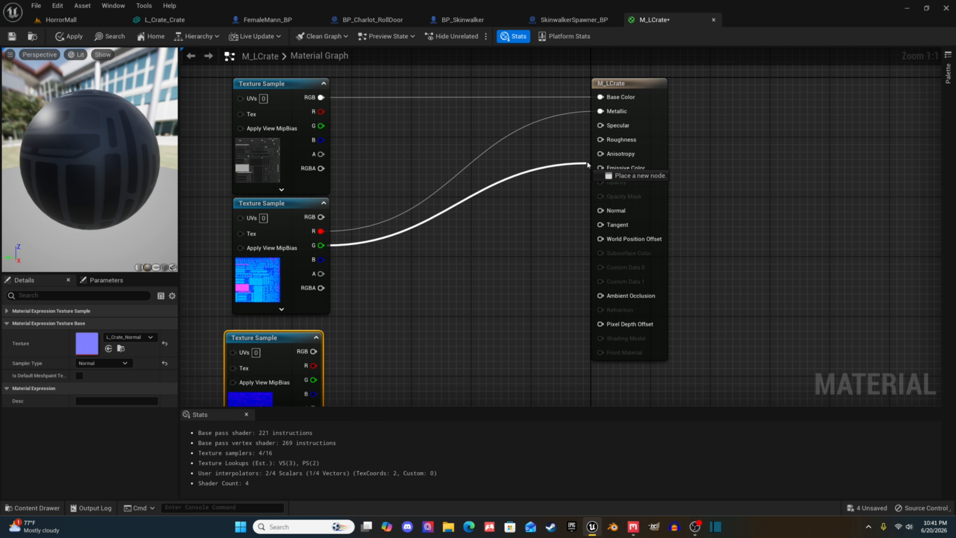
pyautogui.moveTo(602, 145); pyautogui.dragTo(602, 140)
pyautogui.moveTo(321, 260); pyautogui.dragTo(427, 274)
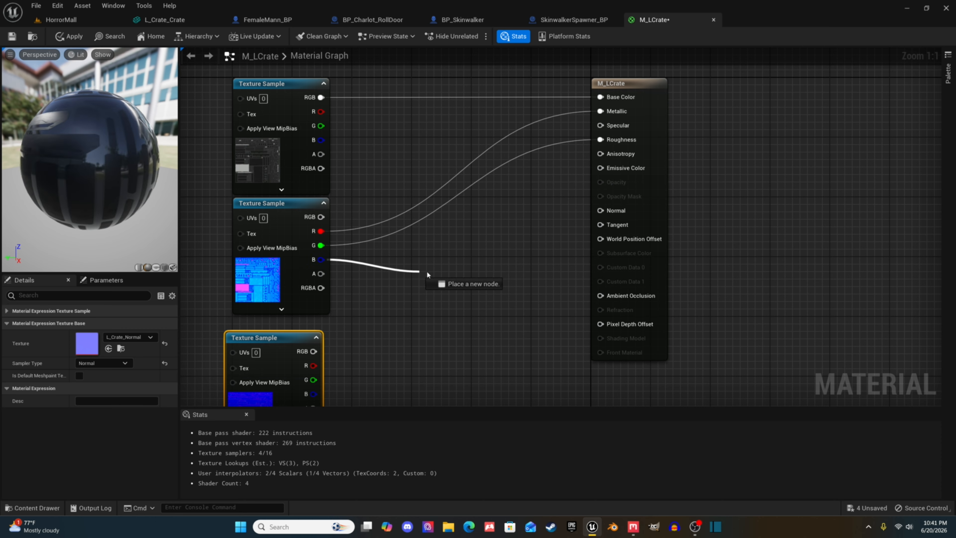
pyautogui.moveTo(606, 302); pyautogui.dragTo(601, 296)
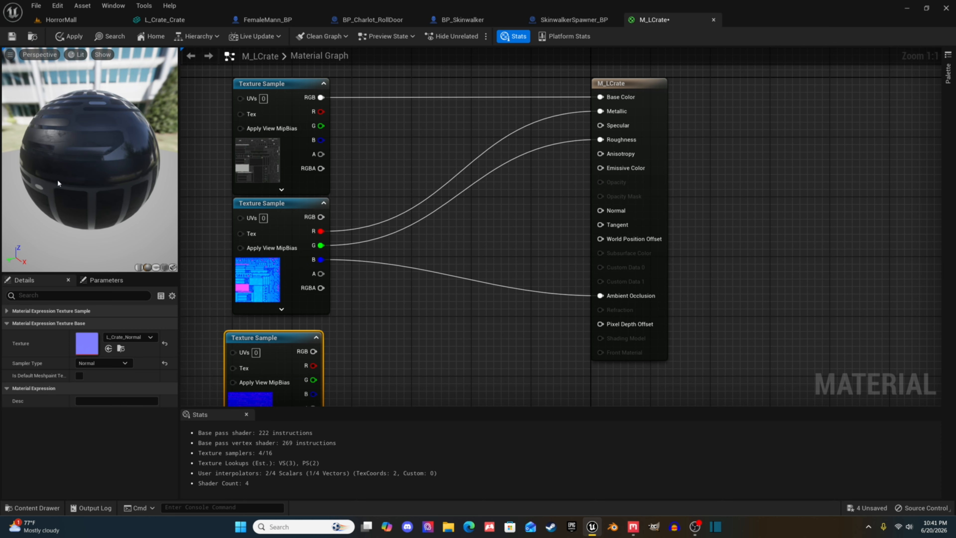
pyautogui.scroll(5, 89, 158)
pyautogui.moveTo(51, 146); pyautogui.dragTo(38, 139)
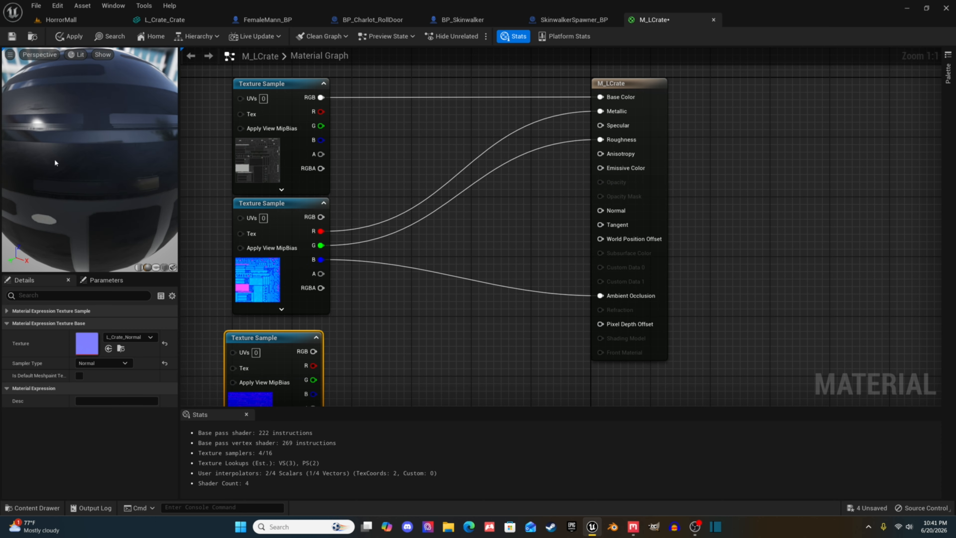
pyautogui.scroll(-5, 55, 163)
pyautogui.moveTo(56, 163); pyautogui.dragTo(106, 184)
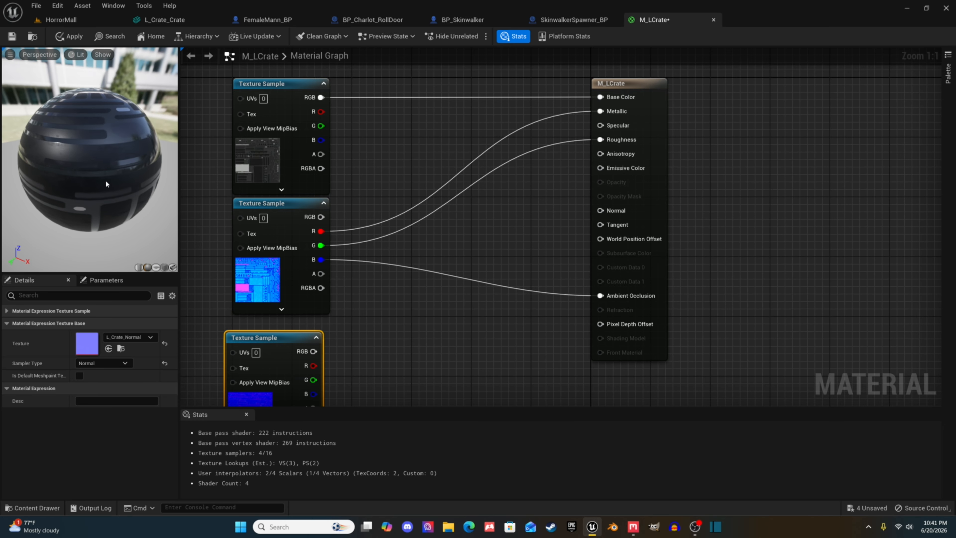
# Tidy the Metallic, Roughness and Ambient Occlusion wires with reroute nodes, routing the Ambient Occlusion wire below the other connections.
pyautogui.doubleClick(430, 195)
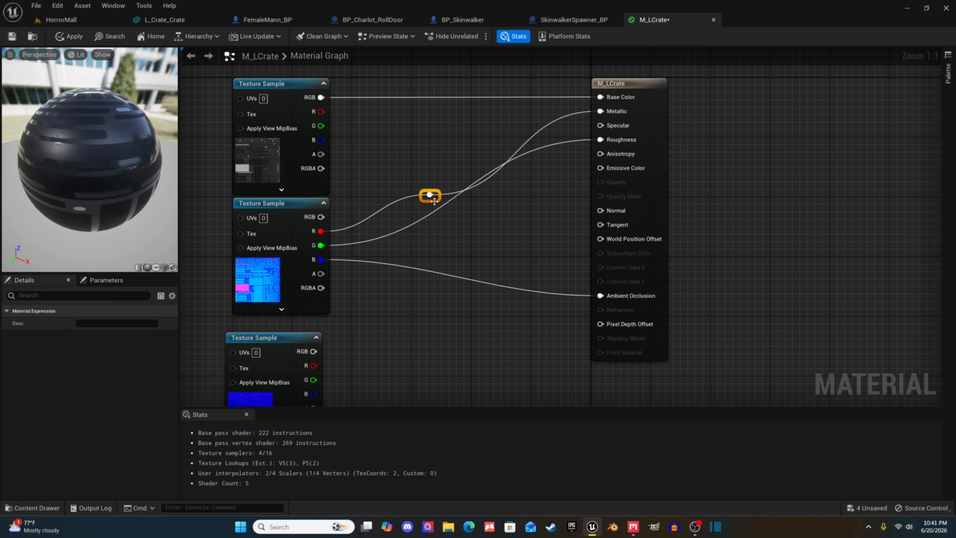
pyautogui.doubleClick(441, 208)
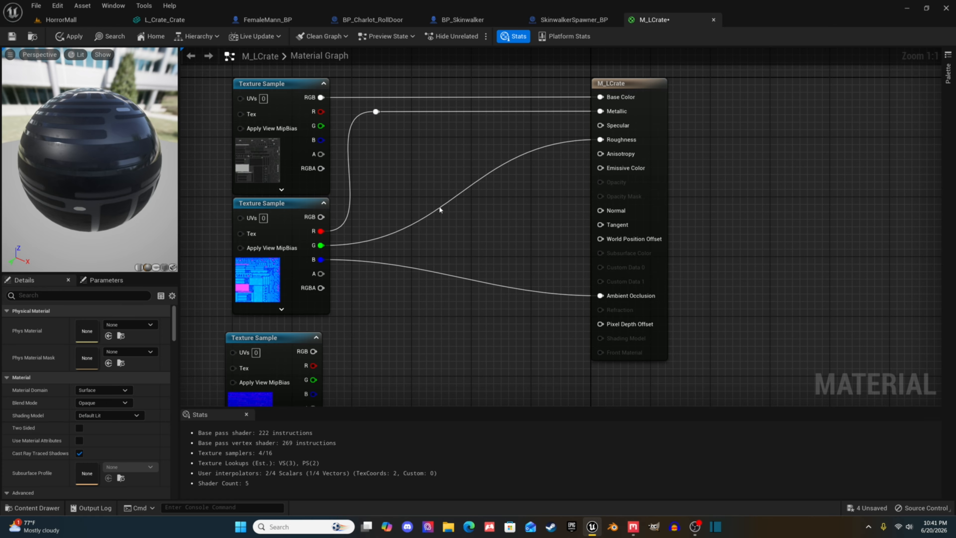
pyautogui.moveTo(446, 213); pyautogui.dragTo(405, 159)
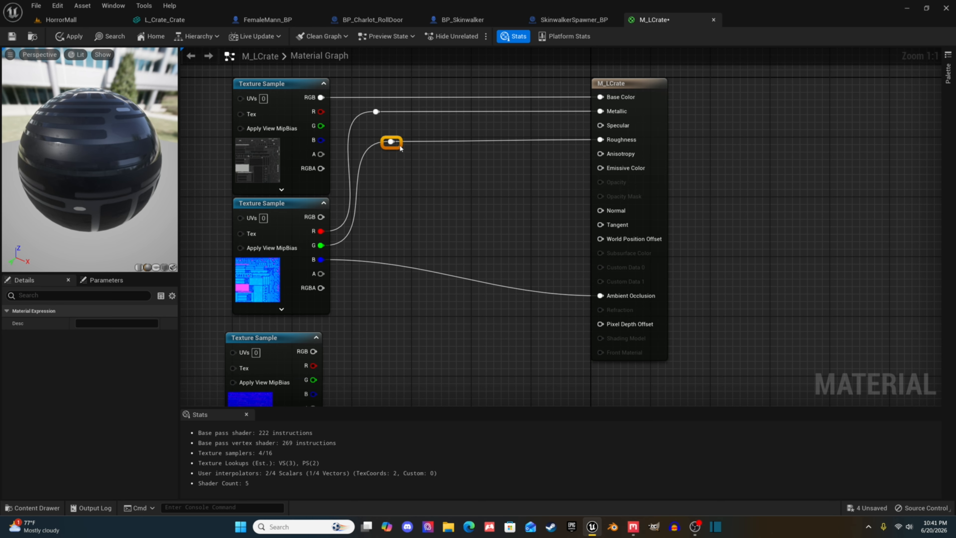
pyautogui.moveTo(400, 148); pyautogui.dragTo(402, 108, button='right')
pyautogui.doubleClick(381, 223)
pyautogui.moveTo(384, 233); pyautogui.dragTo(398, 277)
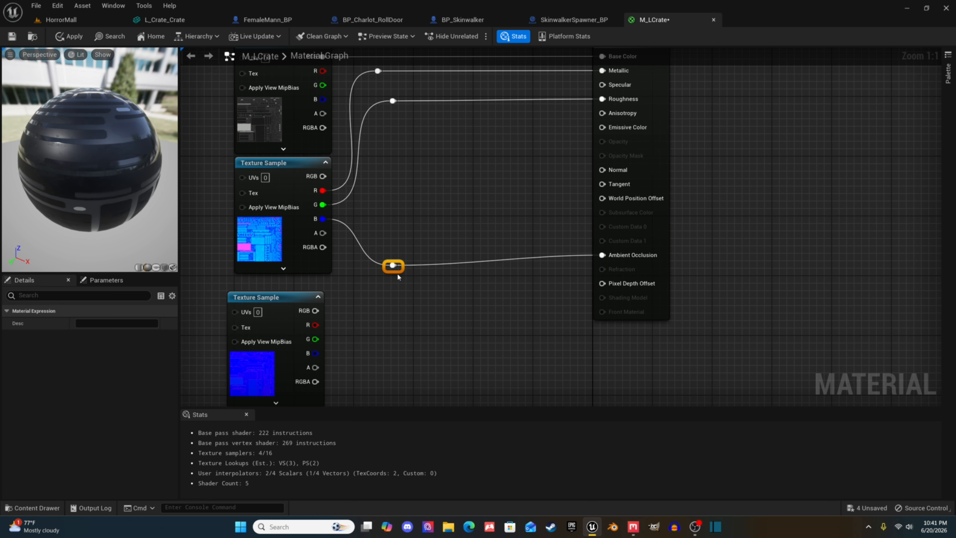
pyautogui.doubleClick(436, 356)
pyautogui.moveTo(436, 356); pyautogui.dragTo(547, 364)
# Move the normal texture sample beside the output node, connect its RGB to Normal, and save and close the material.
pyautogui.moveTo(315, 329); pyautogui.dragTo(516, 182)
pyautogui.moveTo(515, 182); pyautogui.dragTo(476, 225, button='right')
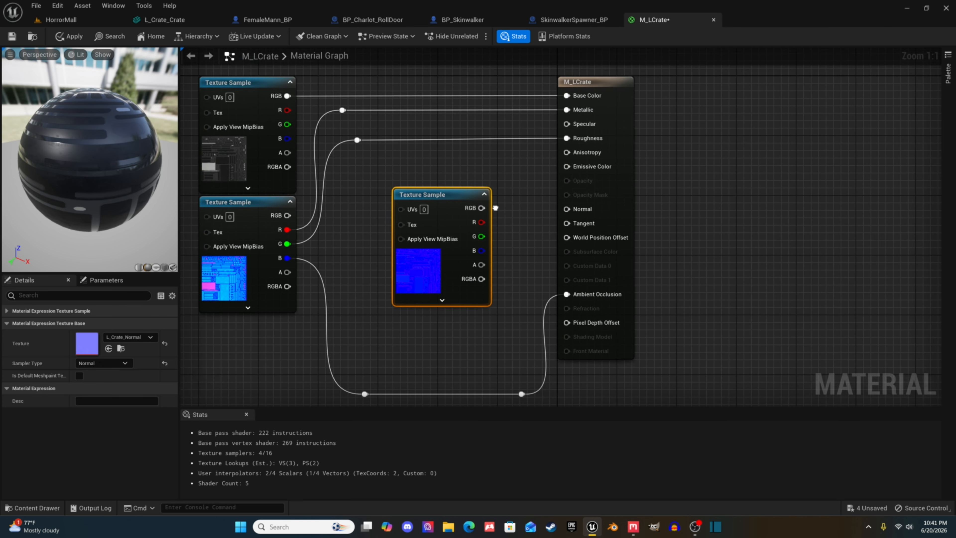
pyautogui.moveTo(478, 212); pyautogui.dragTo(563, 213)
pyautogui.moveTo(66, 156); pyautogui.dragTo(7, 30)
pyautogui.click(15, 37)
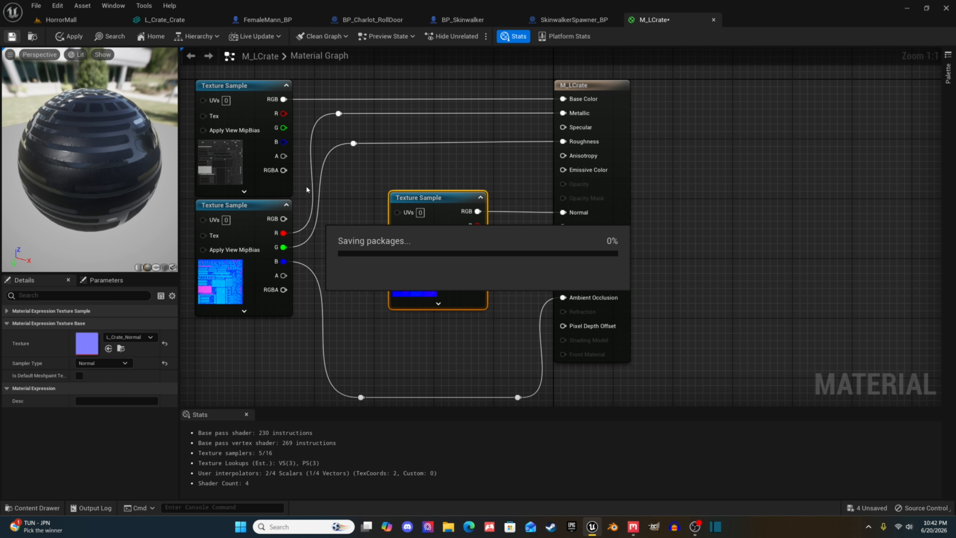
pyautogui.click(713, 20)
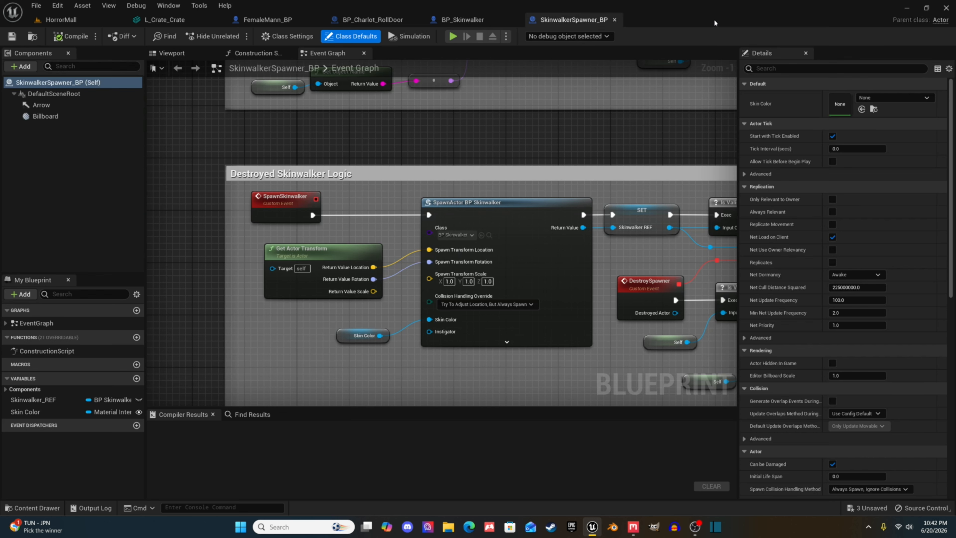
# Assign M_LCrate to the crate mesh's Element 0 material slot and save the mesh.
pyautogui.click(174, 21)
pyautogui.click(851, 111)
pyautogui.write('M_L')
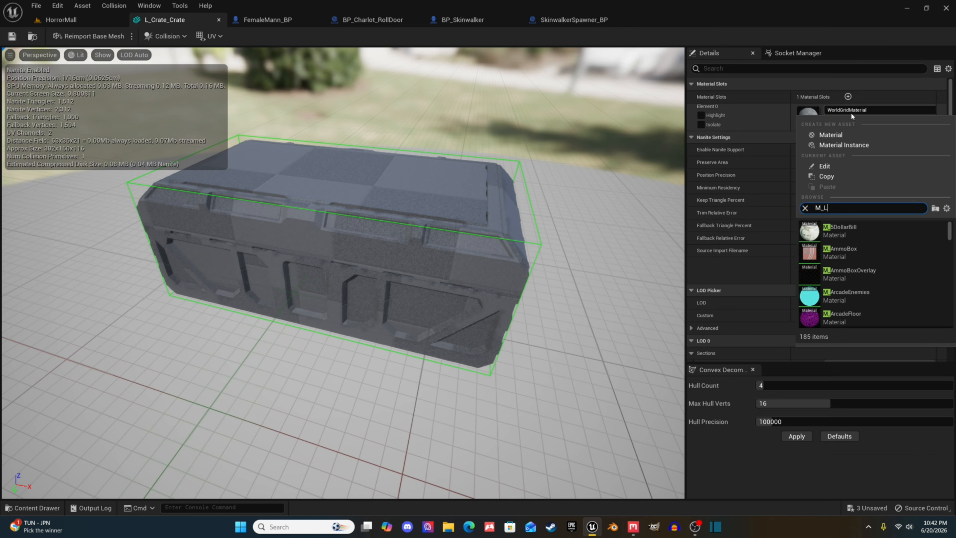
pyautogui.click(835, 231)
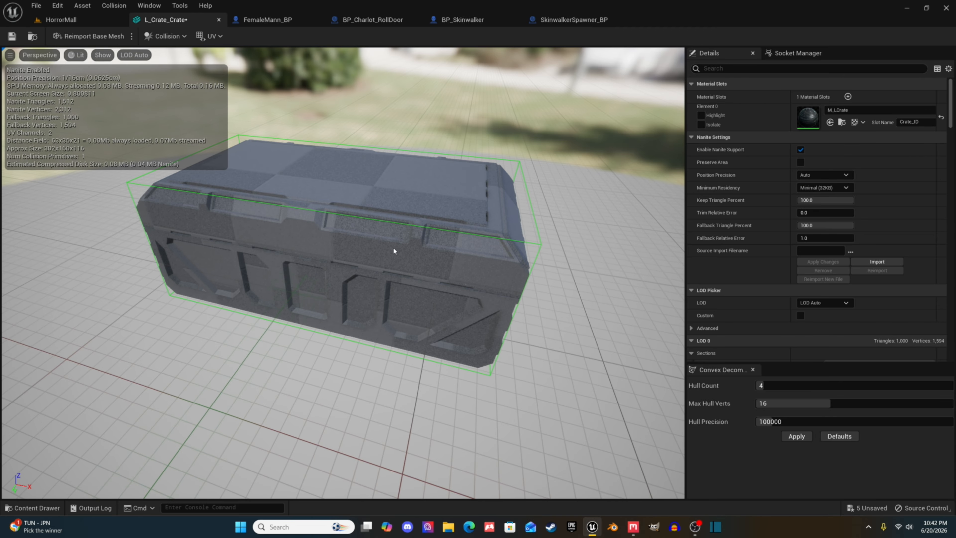
pyautogui.moveTo(331, 241); pyautogui.dragTo(376, 271, button='right')
pyautogui.moveTo(343, 273); pyautogui.dragTo(254, 320, button='right')
pyautogui.click(8, 39)
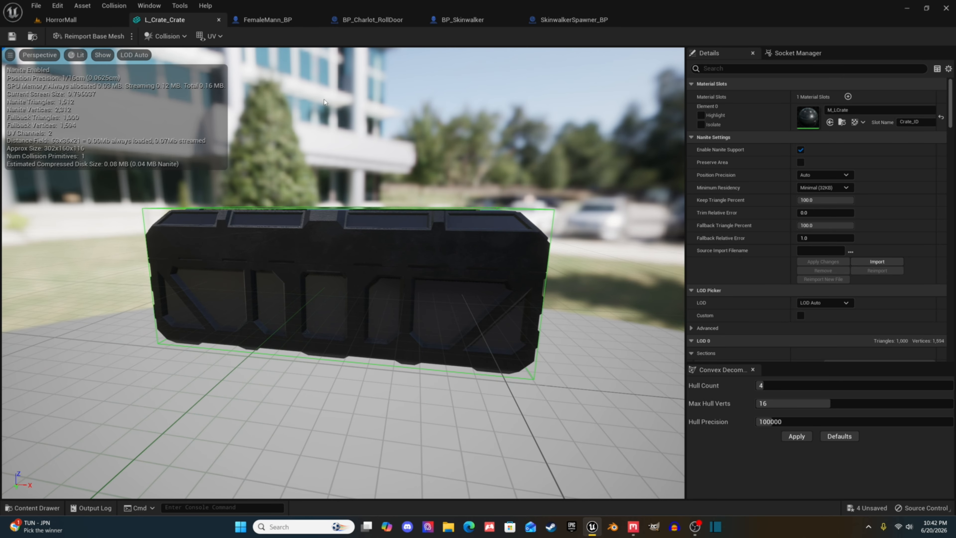
# Examine the textured crate's front, lid and lettering from several angles and distances.
pyautogui.moveTo(331, 226); pyautogui.dragTo(397, 202, button='right')
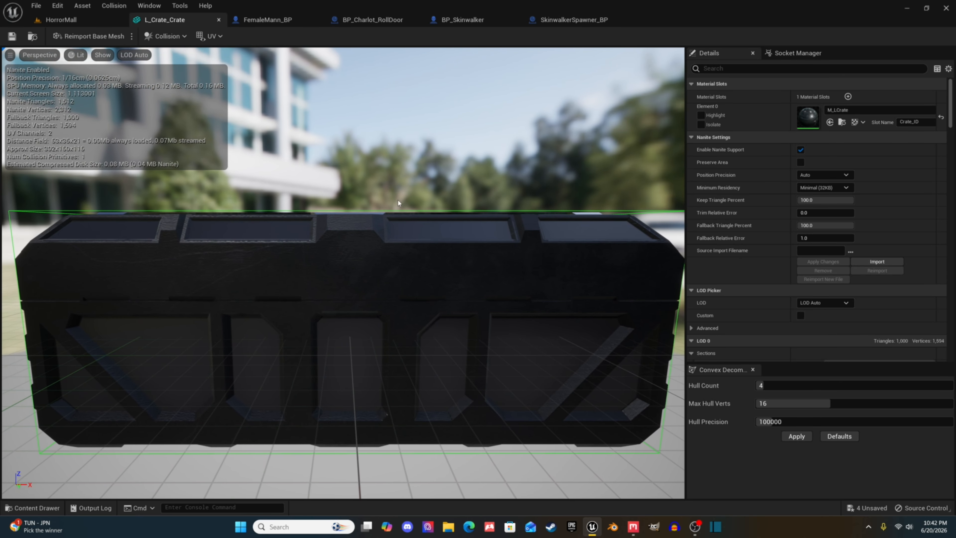
pyautogui.moveTo(452, 256); pyautogui.dragTo(453, 258, button='right')
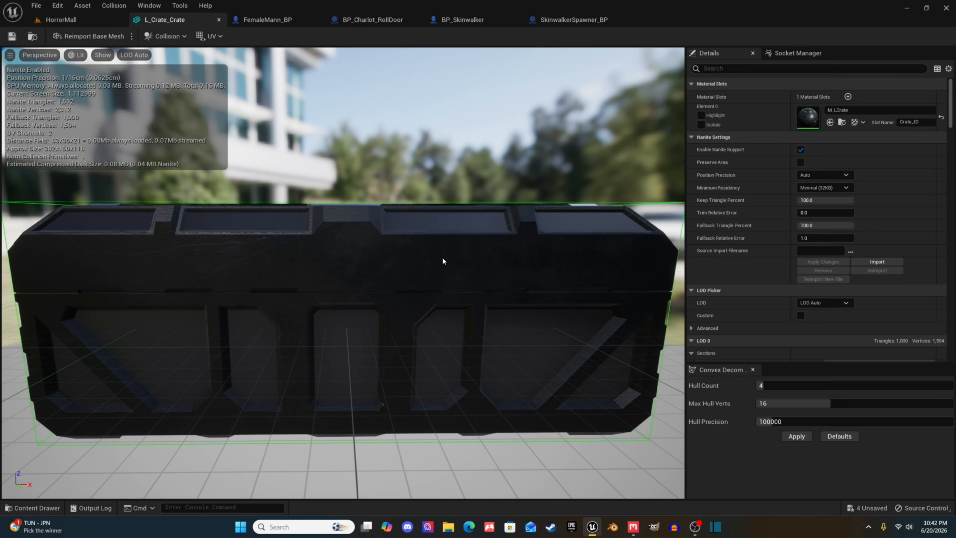
pyautogui.moveTo(442, 257)
pyautogui.mouseDown(button='right')
pyautogui.moveTo(422, 262)
pyautogui.moveTo(437, 260)
pyautogui.mouseUp(button='right')
pyautogui.moveTo(422, 346); pyautogui.dragTo(444, 257, button='right')
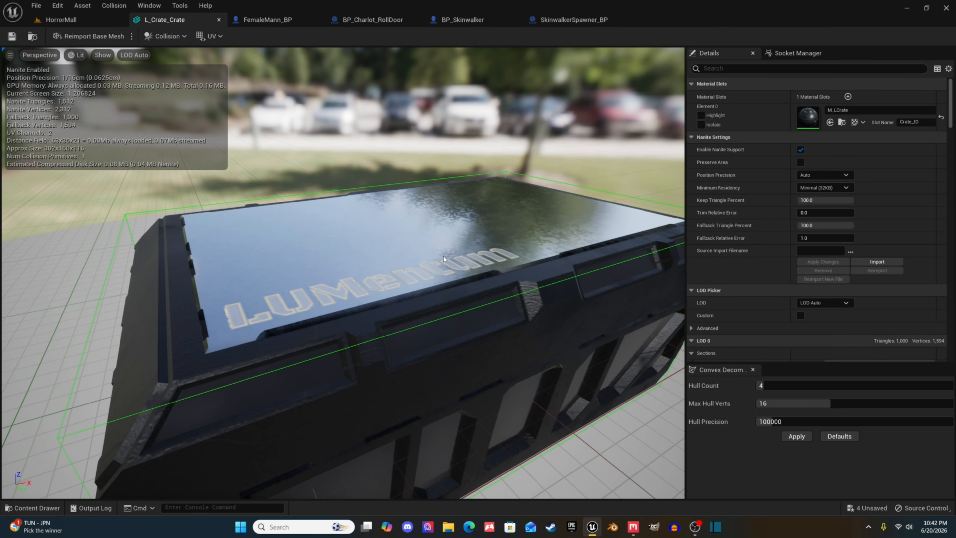
pyautogui.click(694, 527)
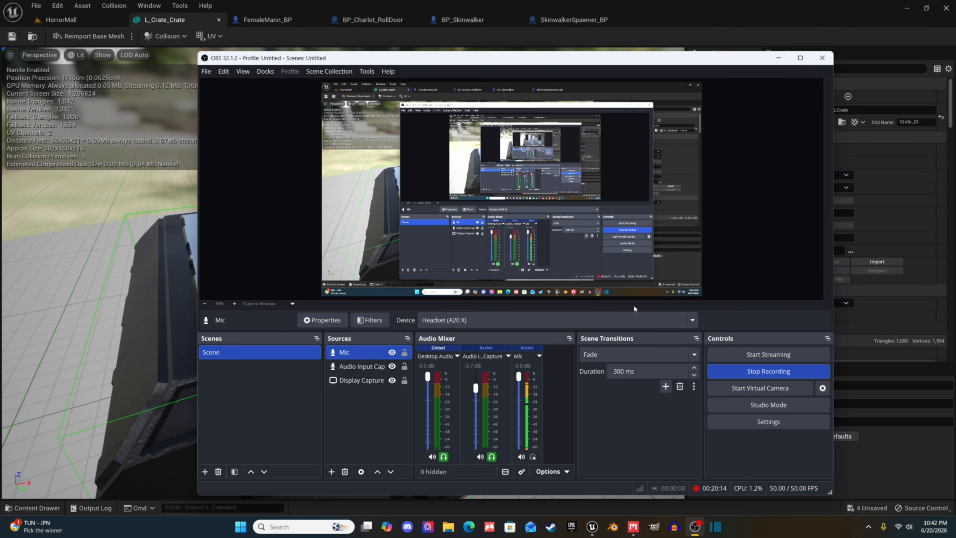
pyautogui.click(785, 62)
pyautogui.moveTo(433, 271); pyautogui.dragTo(423, 190, button='right')
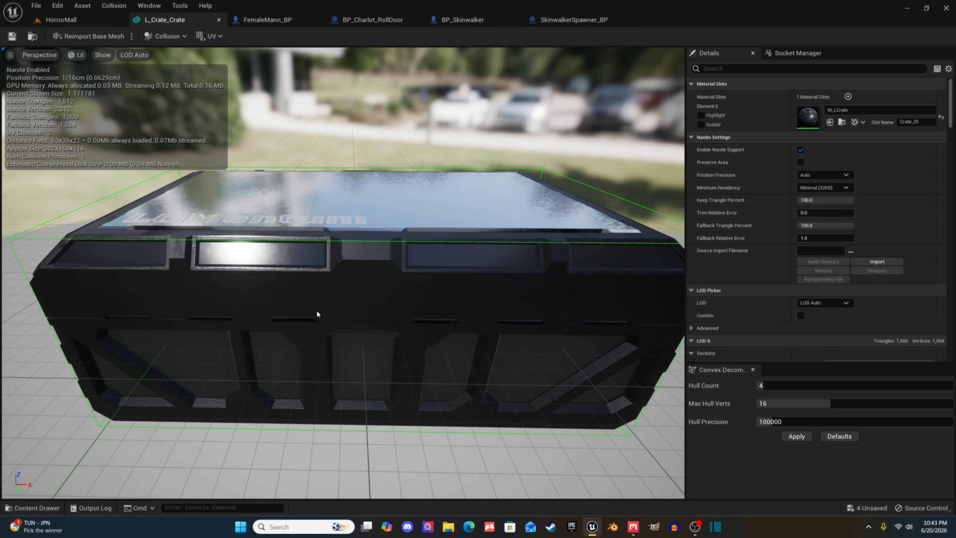
pyautogui.moveTo(328, 310); pyautogui.dragTo(332, 331, button='right')
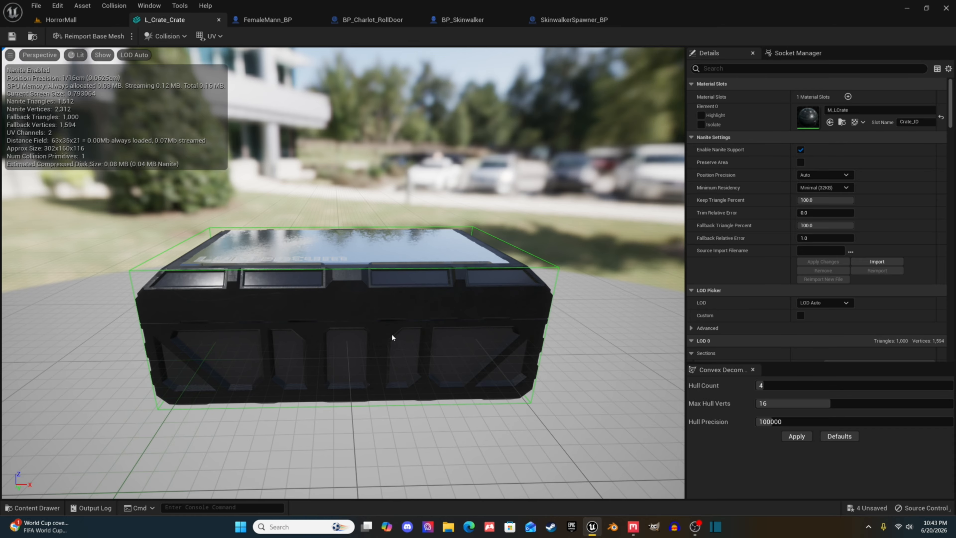
pyautogui.moveTo(374, 346); pyautogui.dragTo(379, 366)
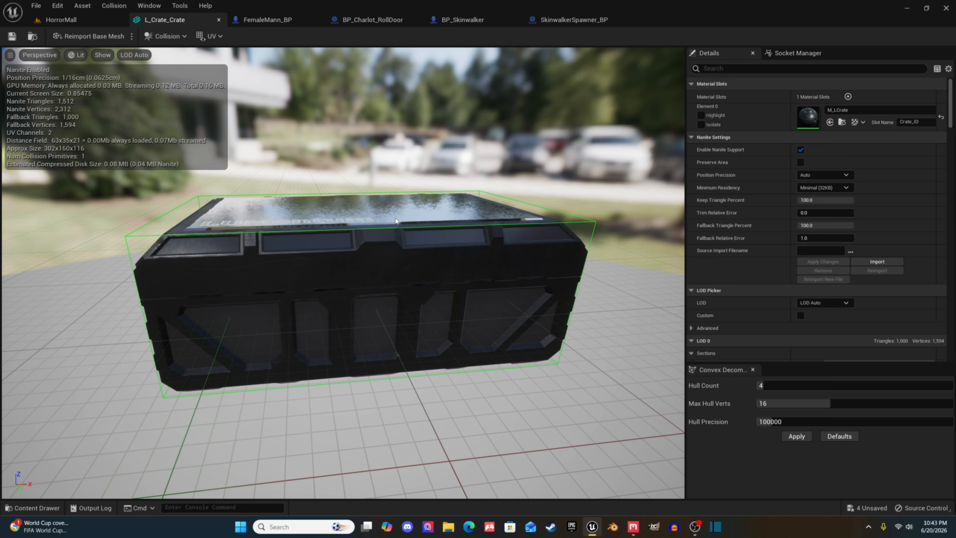
pyautogui.moveTo(395, 221)
pyautogui.mouseDown()
pyautogui.moveTo(395, 196)
pyautogui.moveTo(395, 233)
pyautogui.moveTo(426, 216)
pyautogui.moveTo(396, 227)
pyautogui.mouseUp()
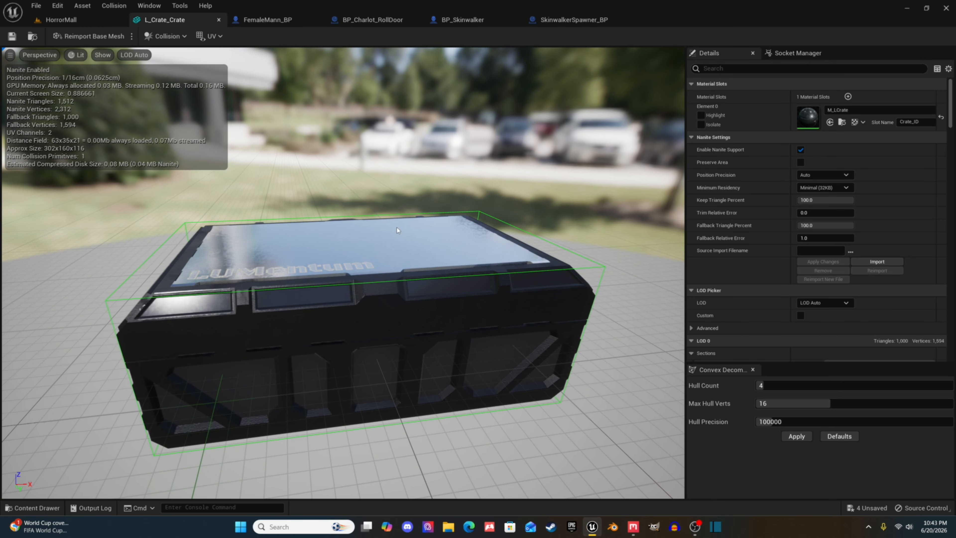